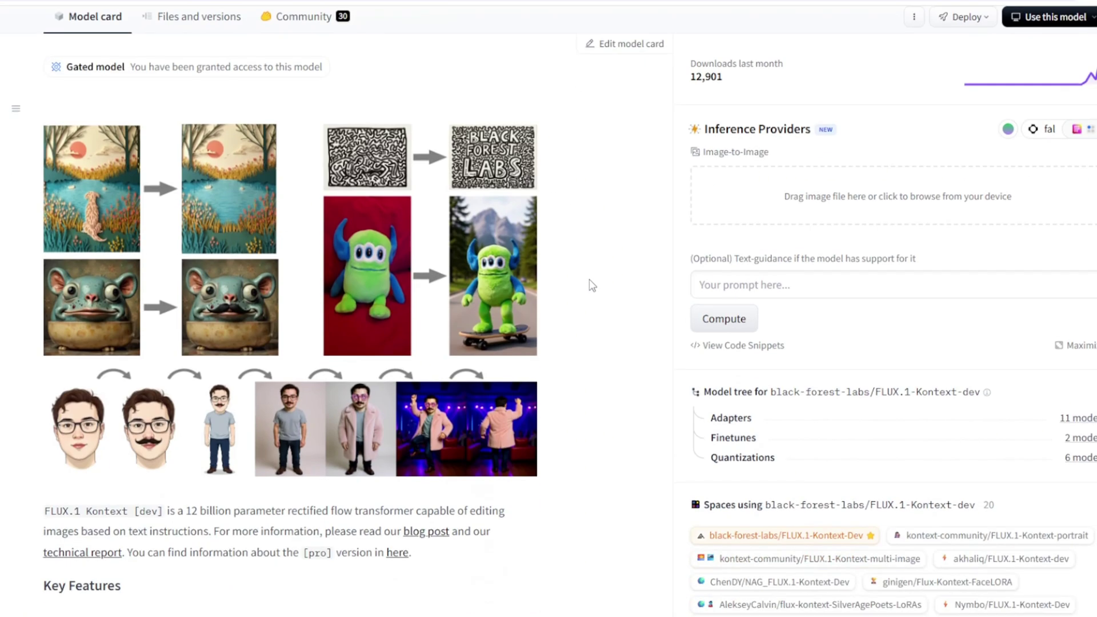
# Step: View the teaser image file, then return to the Flux Kontext model card
pyautogui.click(342, 434)
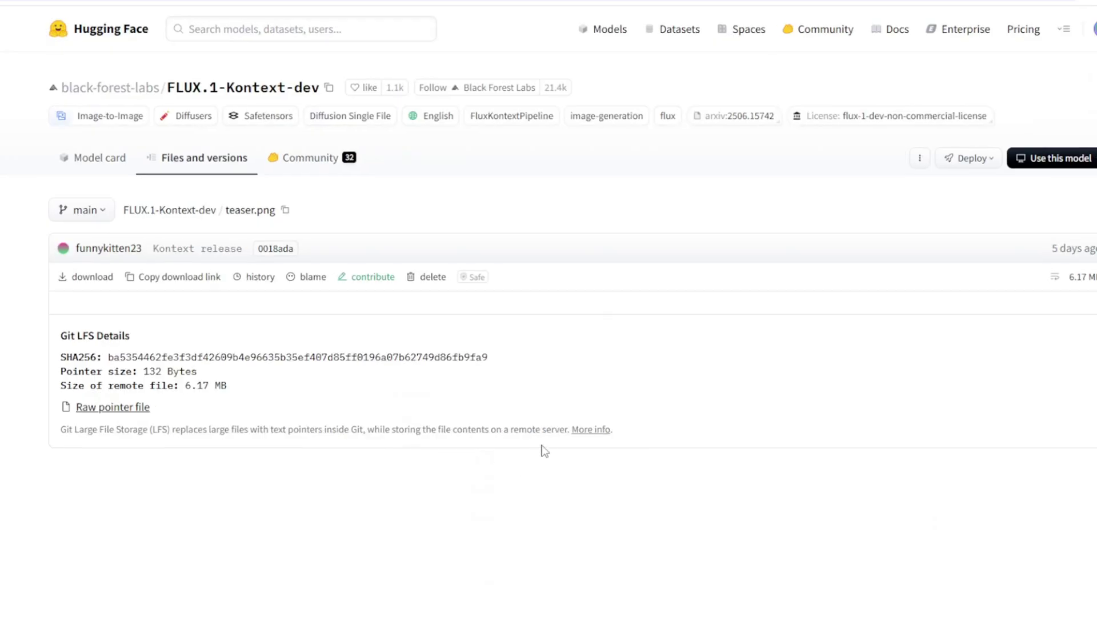
pyautogui.scroll(-3, 90, 233)
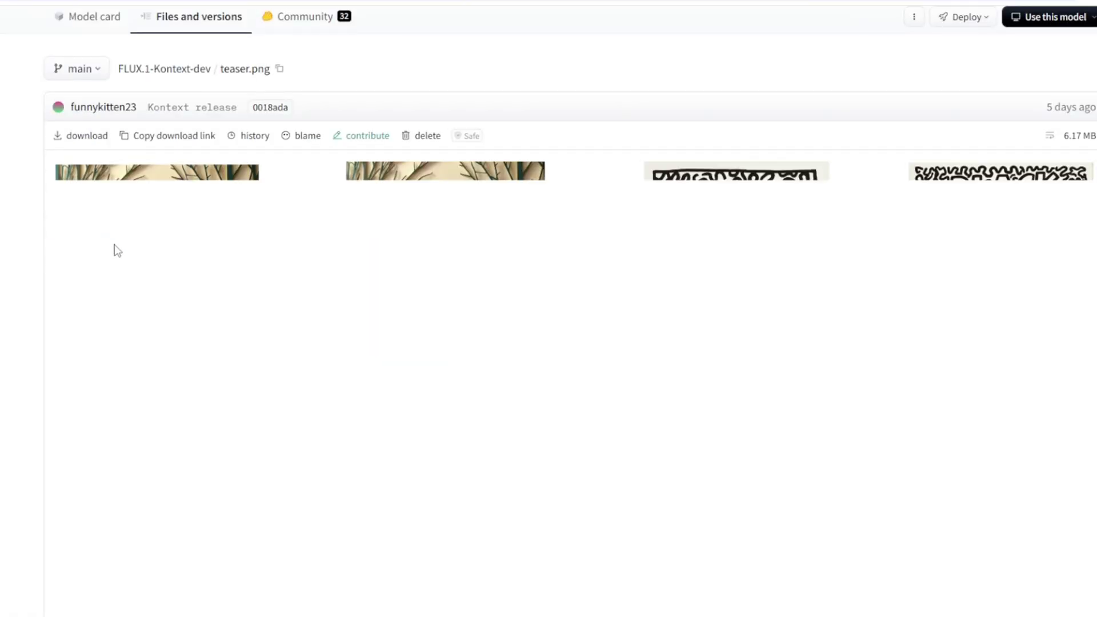
pyautogui.scroll(1, 117, 251)
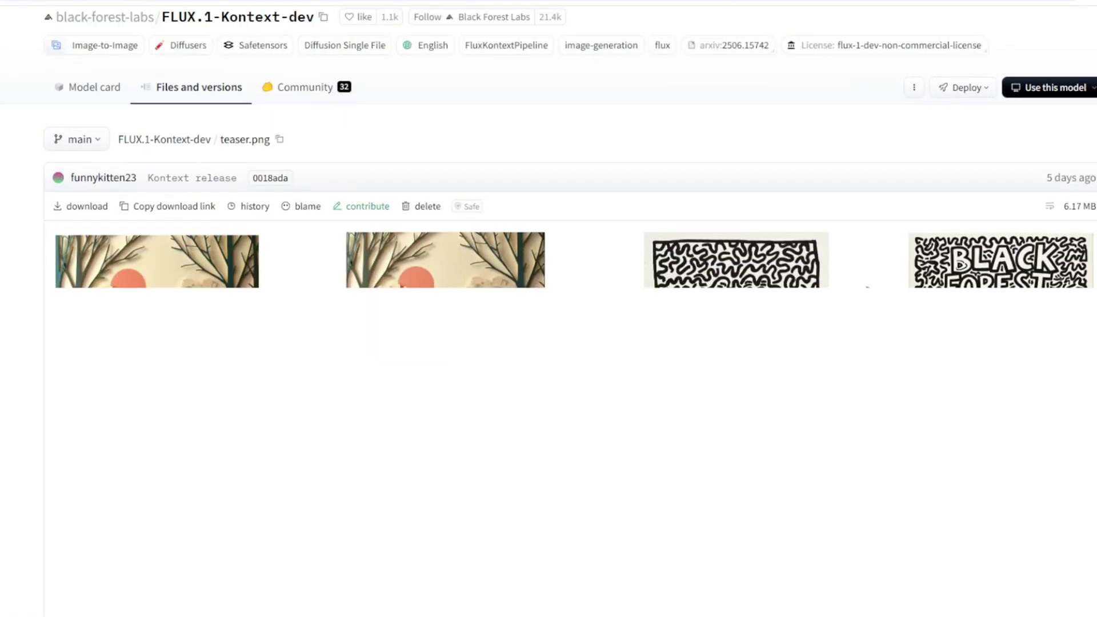
pyautogui.hotkey('alt', 'Left')
pyautogui.scroll(-5, 583, 416)
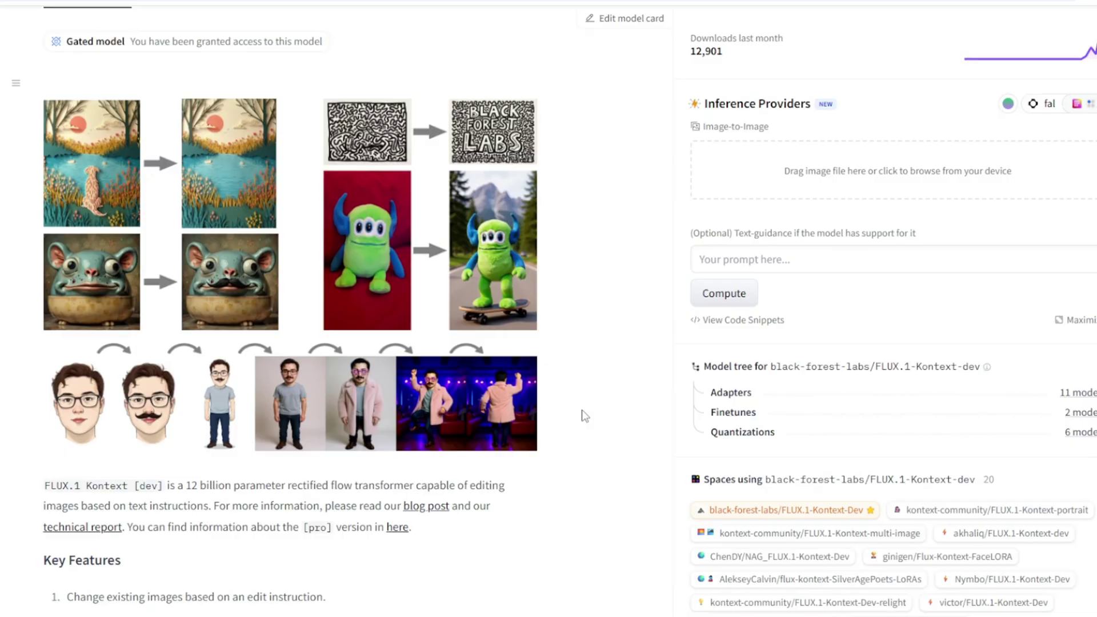
pyautogui.scroll(7, 581, 409)
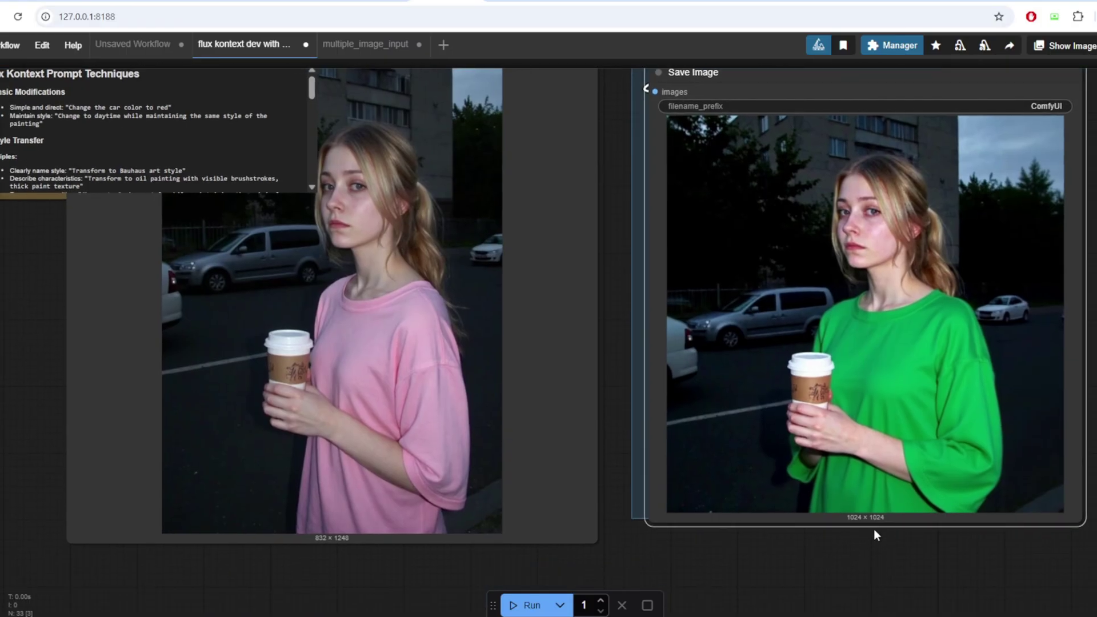
# Step: Drag the Flux Kontext Prompt Techniques note to the left edge of the canvas
pyautogui.hscroll(-2, 434, 428)
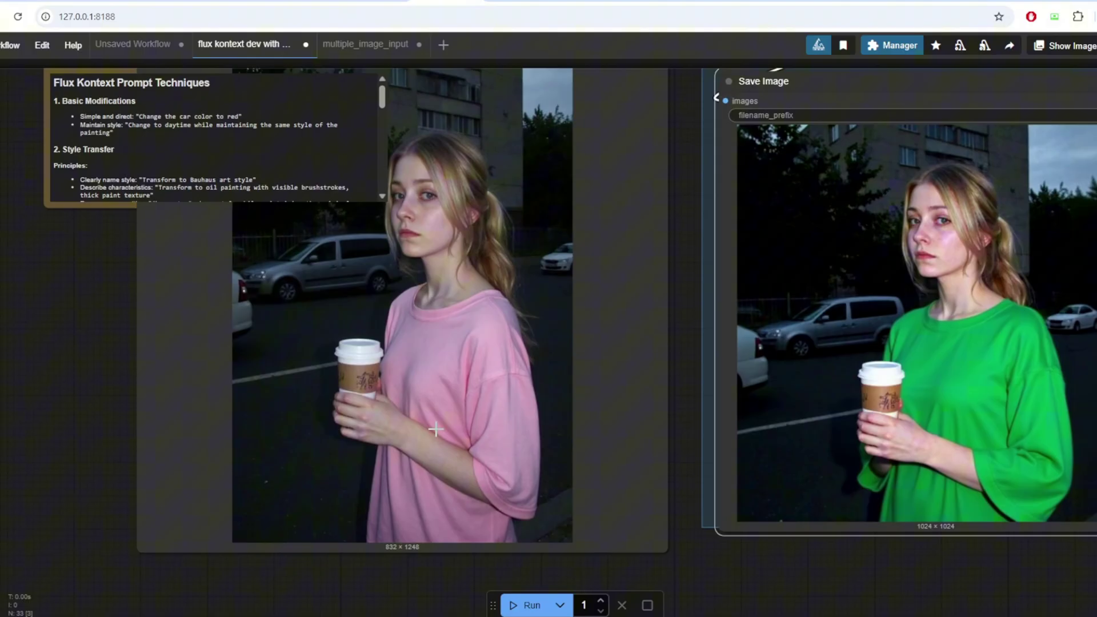
pyautogui.moveTo(136, 80); pyautogui.dragTo(3, 80)
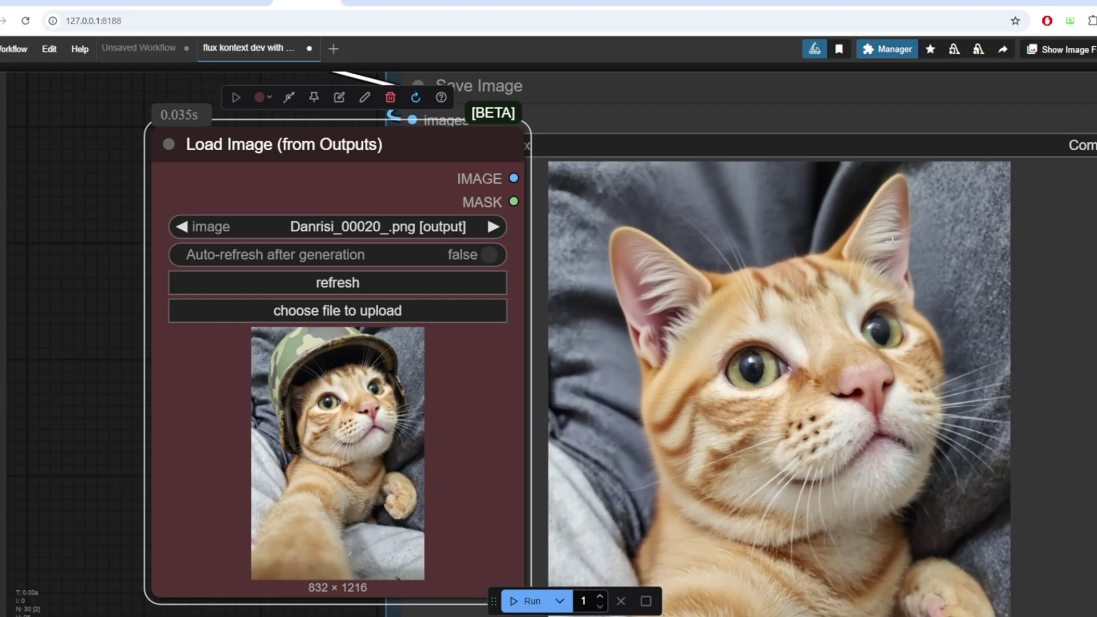
pyautogui.scroll(-8, 937, 376)
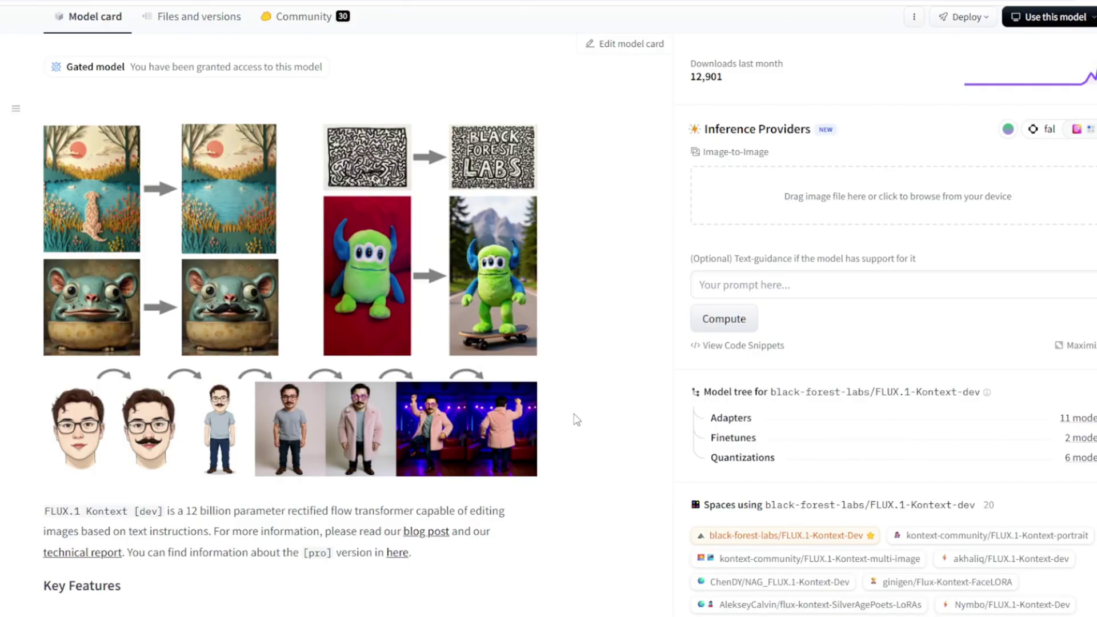
pyautogui.scroll(-5, 583, 414)
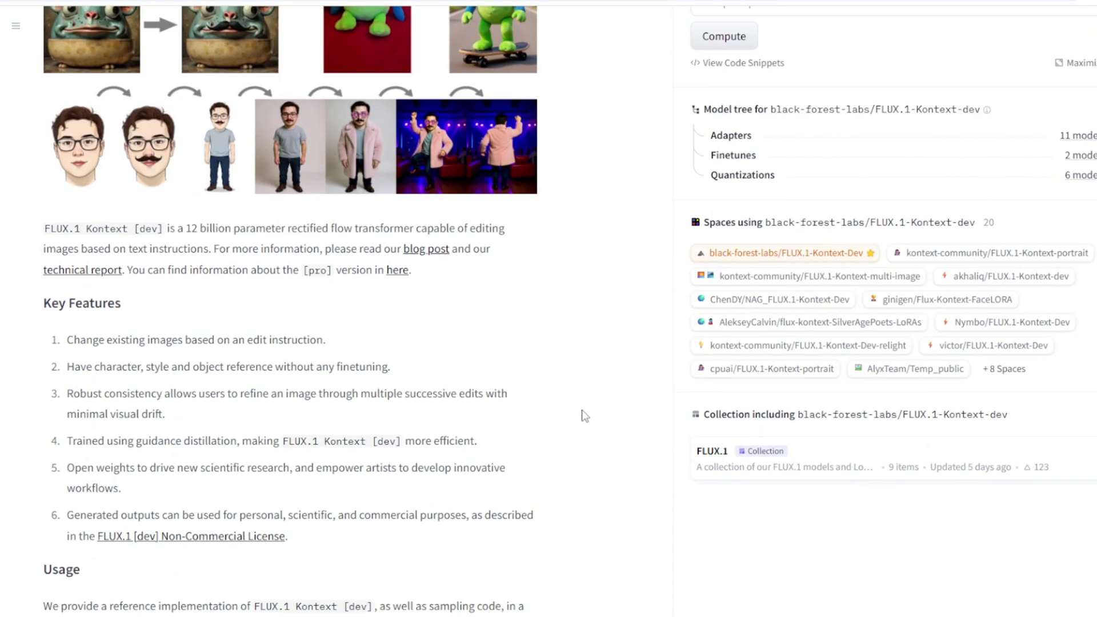
pyautogui.scroll(7, 584, 415)
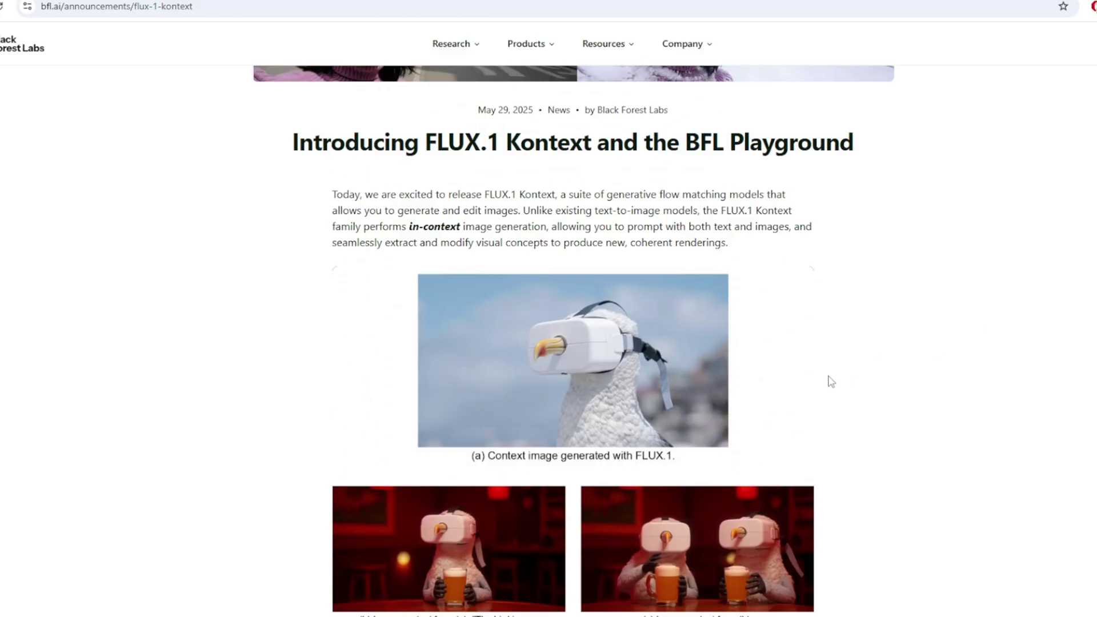
# Step: Select the file name flux1-dev-kontext_fp8_scaled.safetensors in the Comfy-Org file page breadcrumb
pyautogui.scroll(-1, 828, 379)
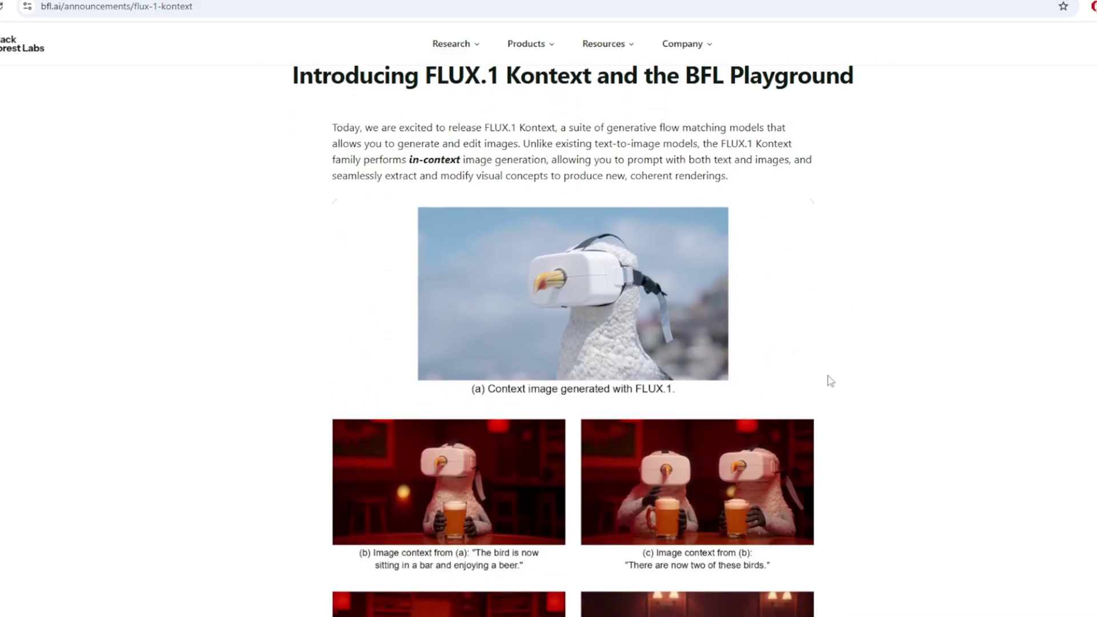
pyautogui.scroll(-3, 852, 380)
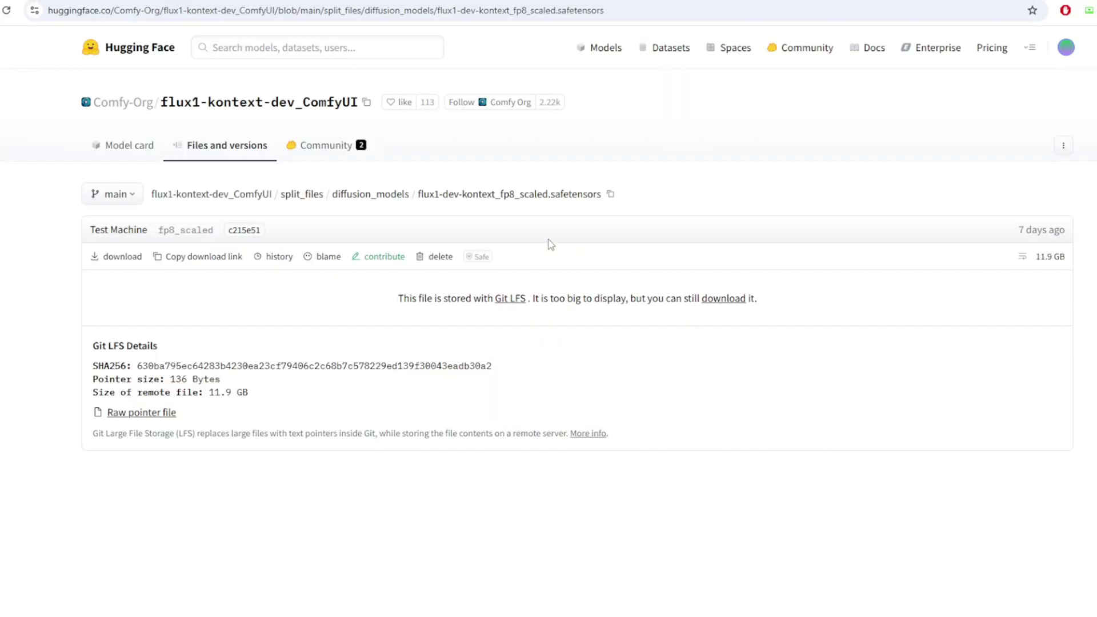
pyautogui.moveTo(601, 195); pyautogui.dragTo(423, 221)
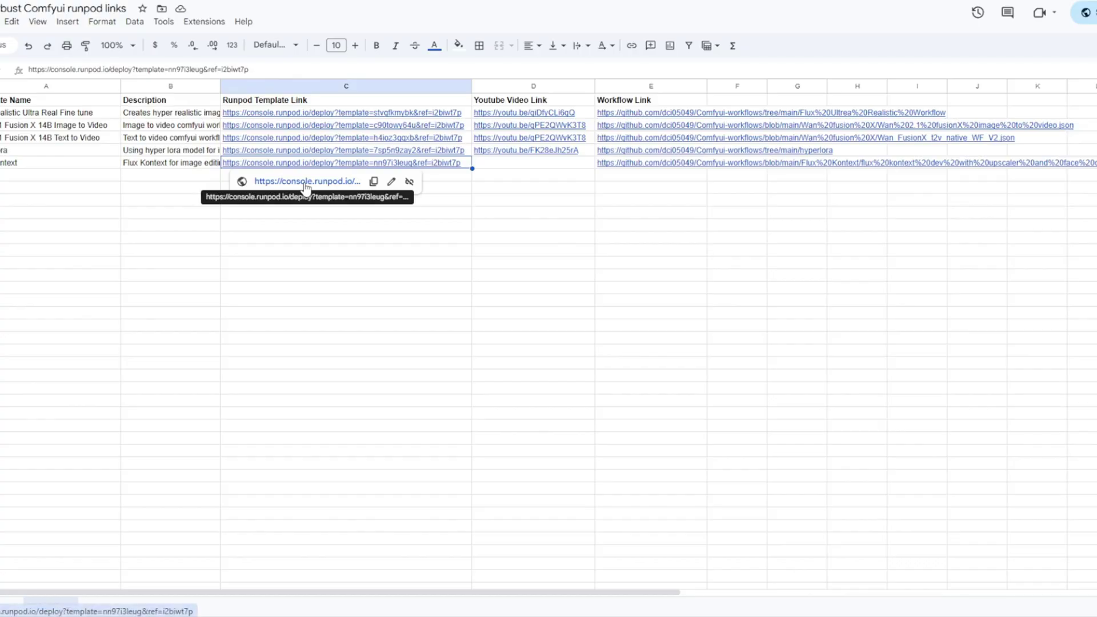
# Step: Open the comfy-flux-kontext RunPod template from the sheet and choose the RTX 3090 GPU
pyautogui.click(304, 182)
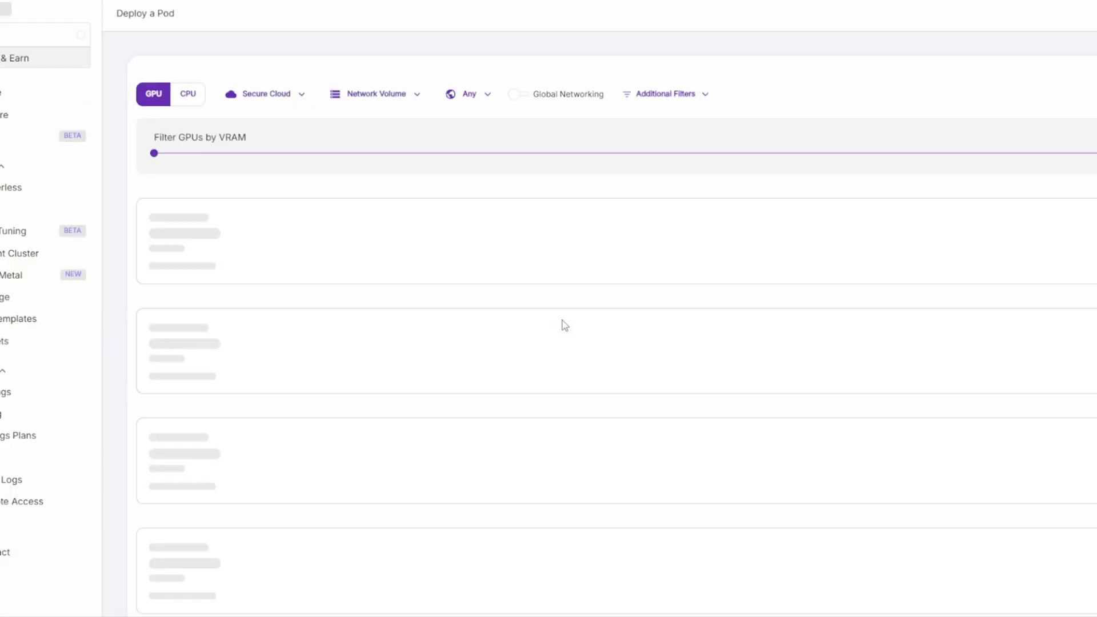
pyautogui.scroll(-3, 771, 362)
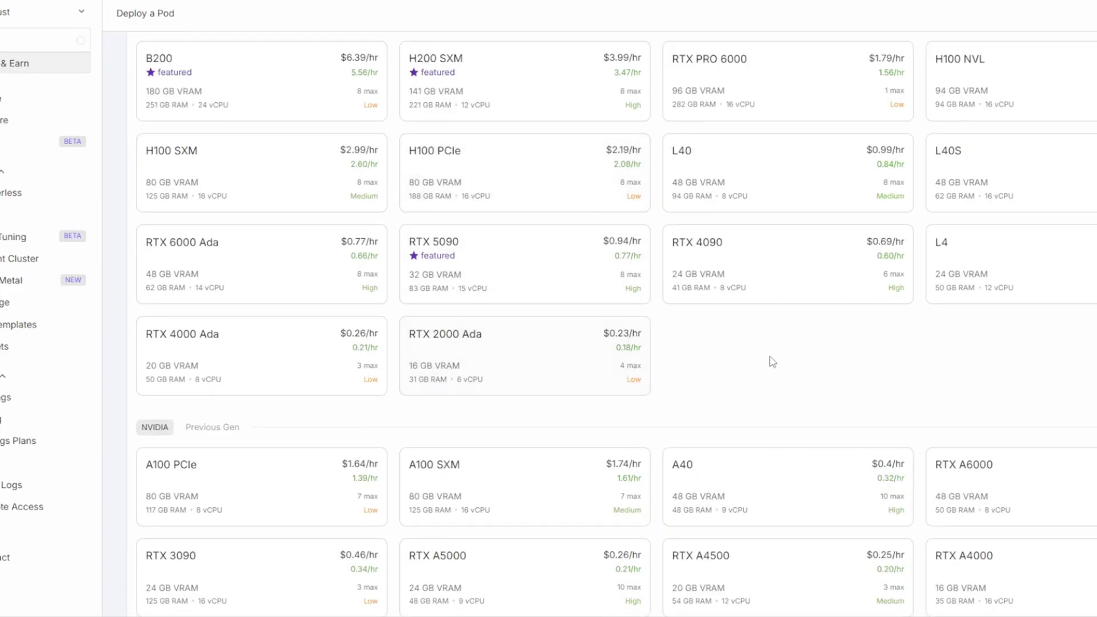
pyautogui.scroll(-3, 365, 371)
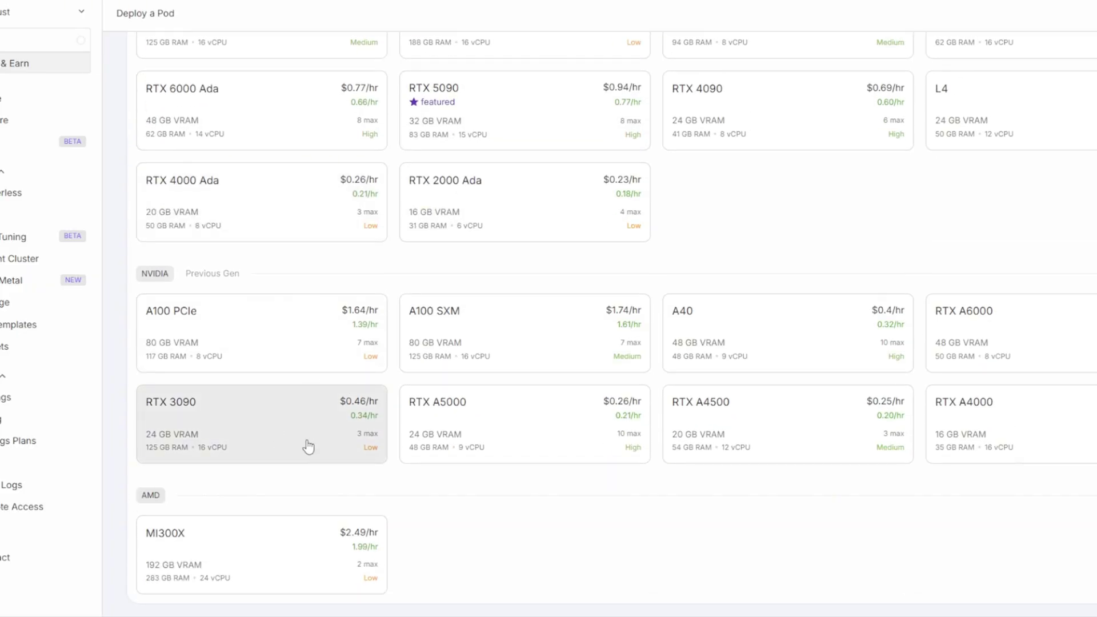
pyautogui.click(280, 420)
pyautogui.scroll(10, 354, 417)
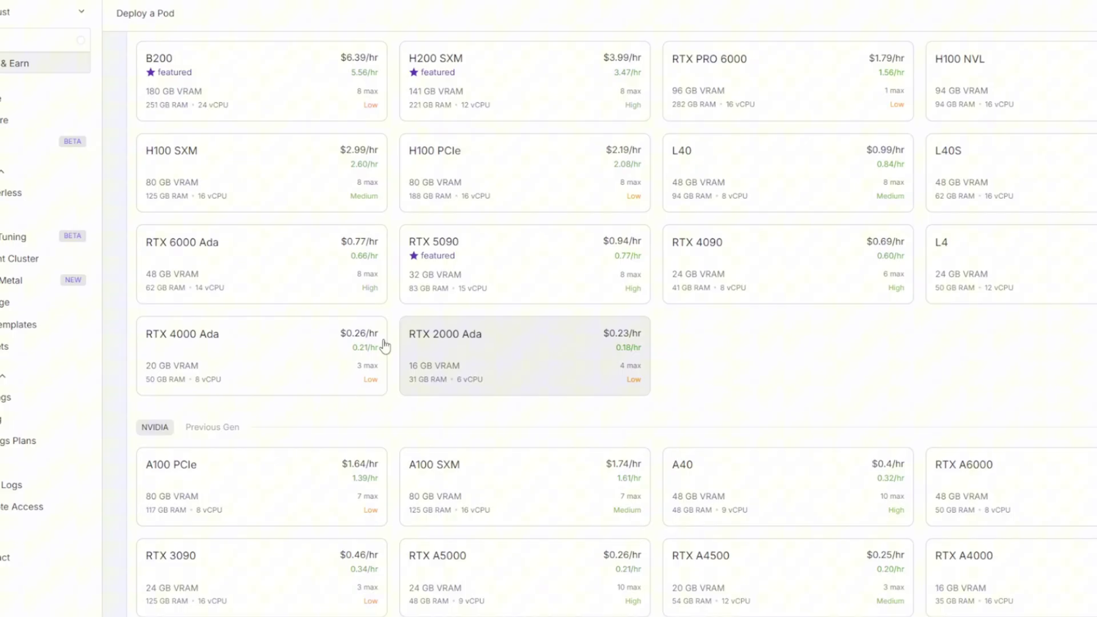
pyautogui.scroll(-10, 400, 371)
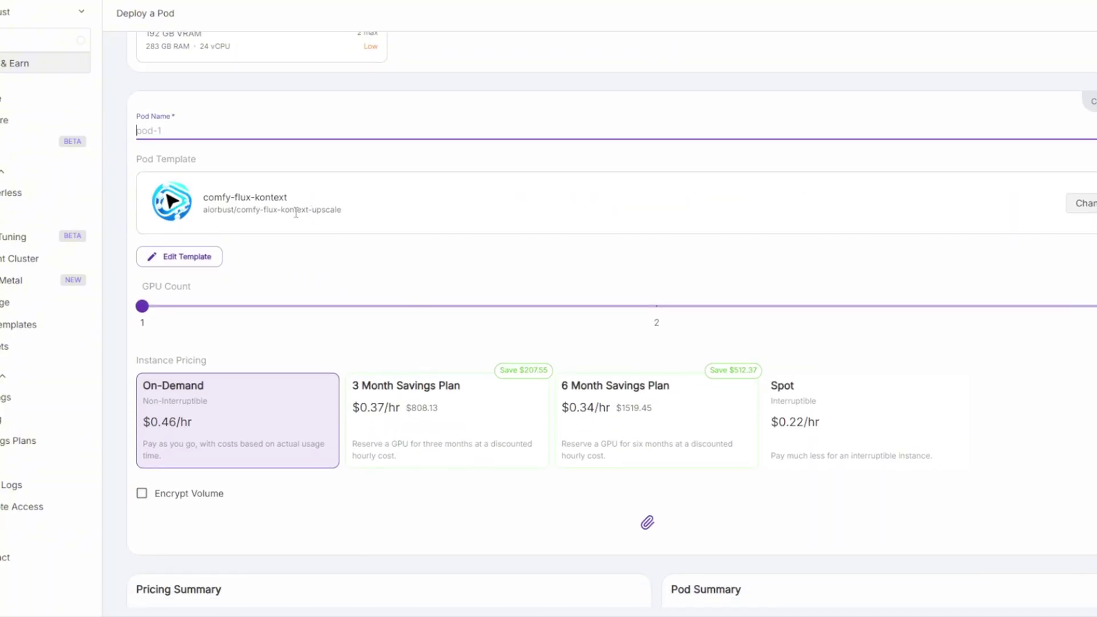
# Step: Deploy the RTX 3090 comfy-flux-kontext pod with On-Demand pricing
pyautogui.doubleClick(214, 210)
pyautogui.click(362, 225)
pyautogui.scroll(-3, 498, 278)
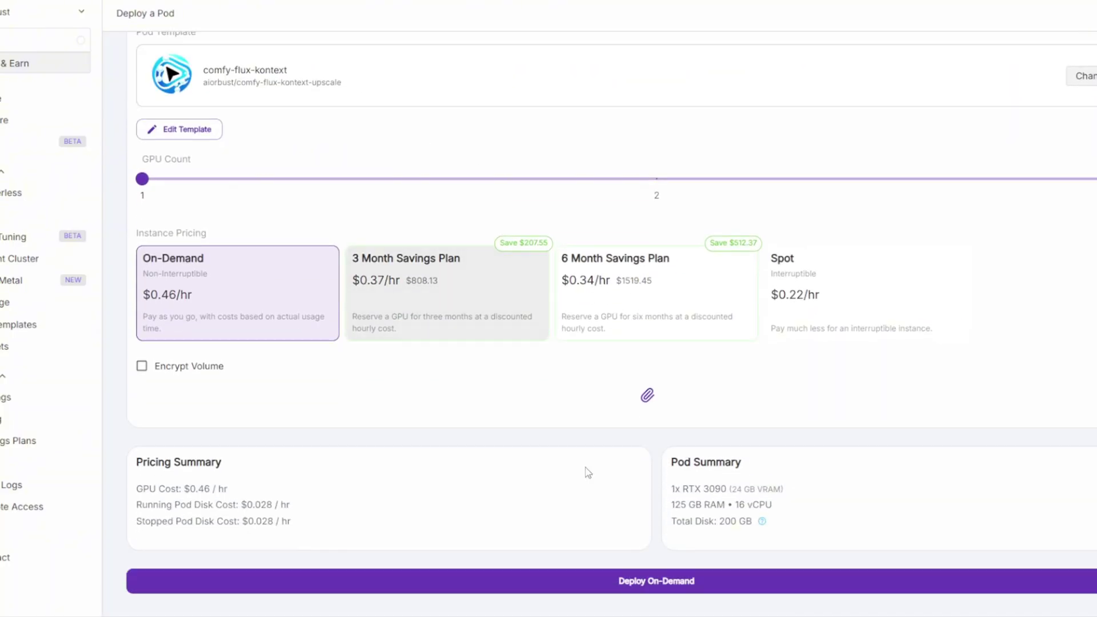
pyautogui.click(649, 591)
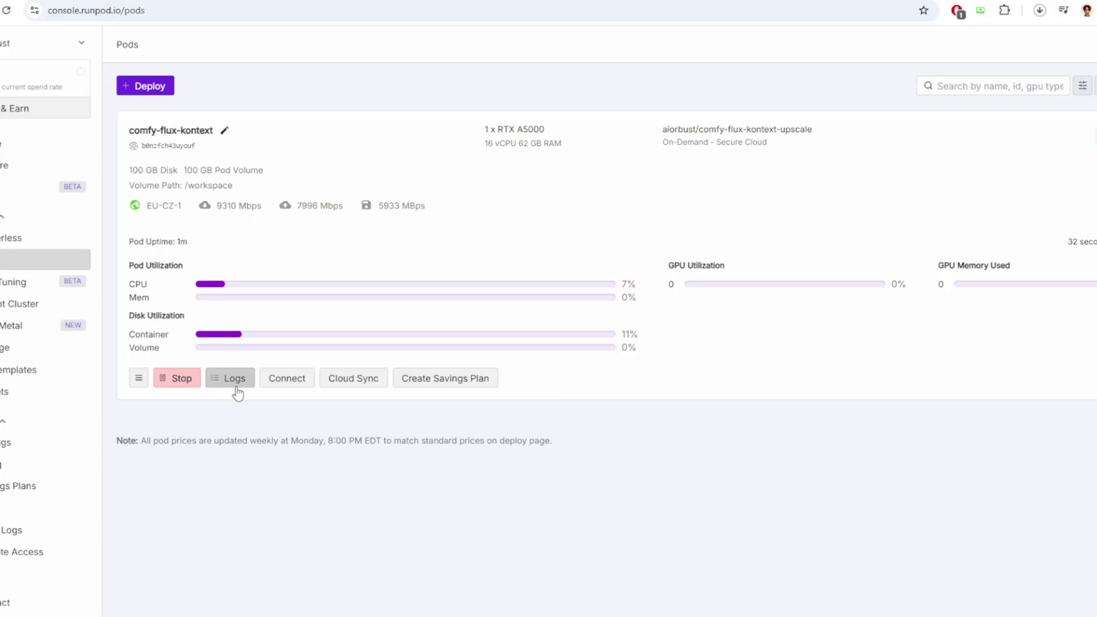
# Step: Check the comfy-flux-kontext pod's container logs, then close the log window
pyautogui.click(229, 347)
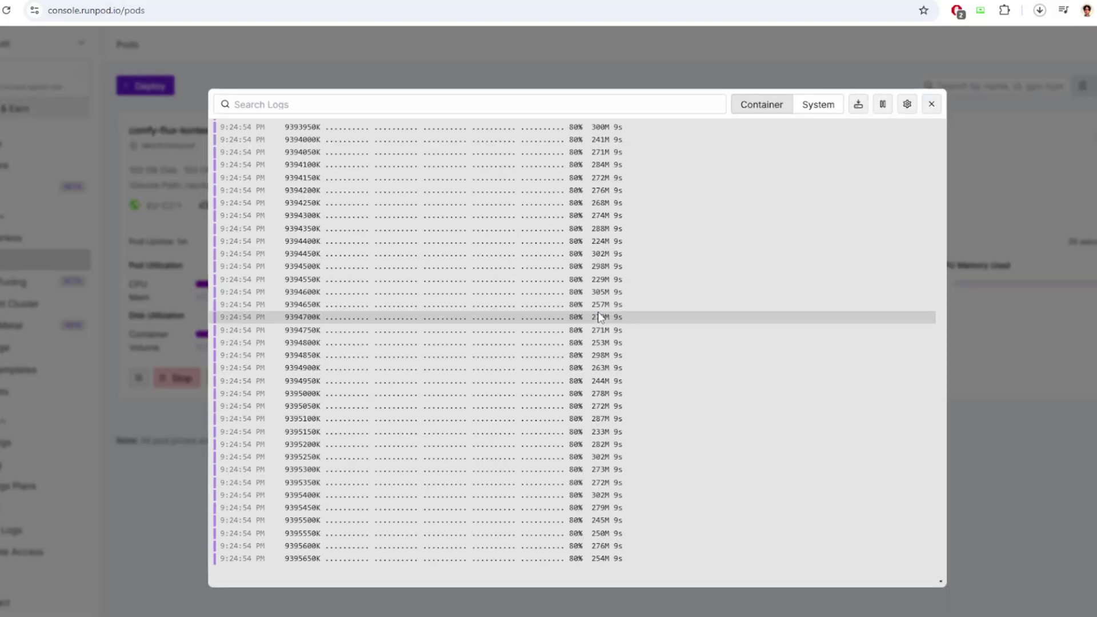
pyautogui.moveTo(573, 140); pyautogui.dragTo(594, 486)
pyautogui.click(141, 159)
# Step: Connect to the pod and launch its ComfyUI web interface on port 3000
pyautogui.tripleClick(133, 131)
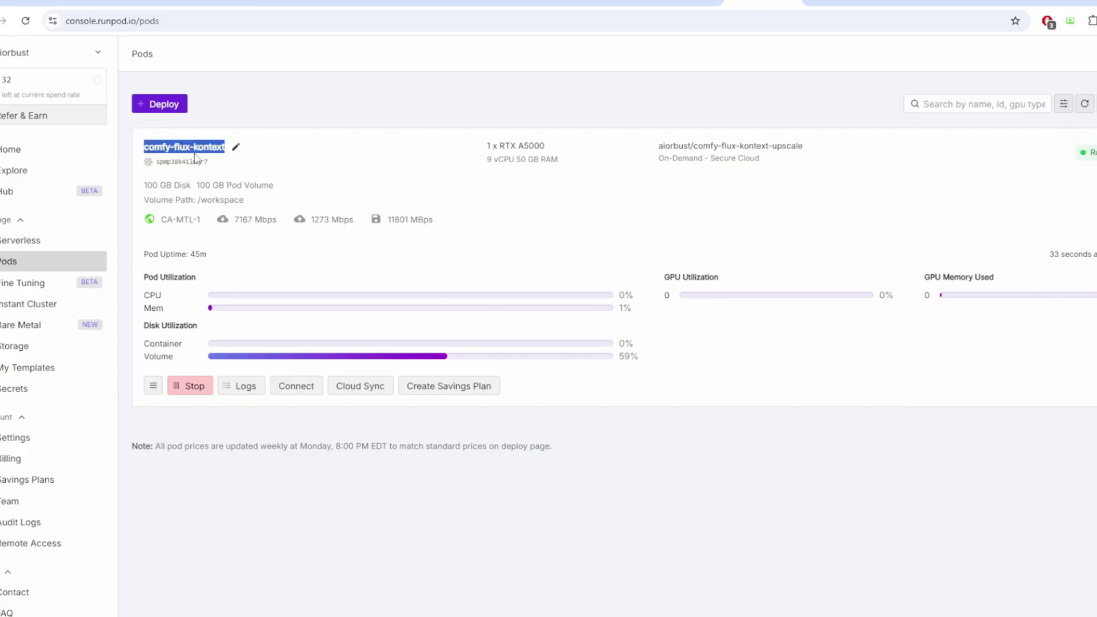
pyautogui.click(371, 195)
pyautogui.click(288, 386)
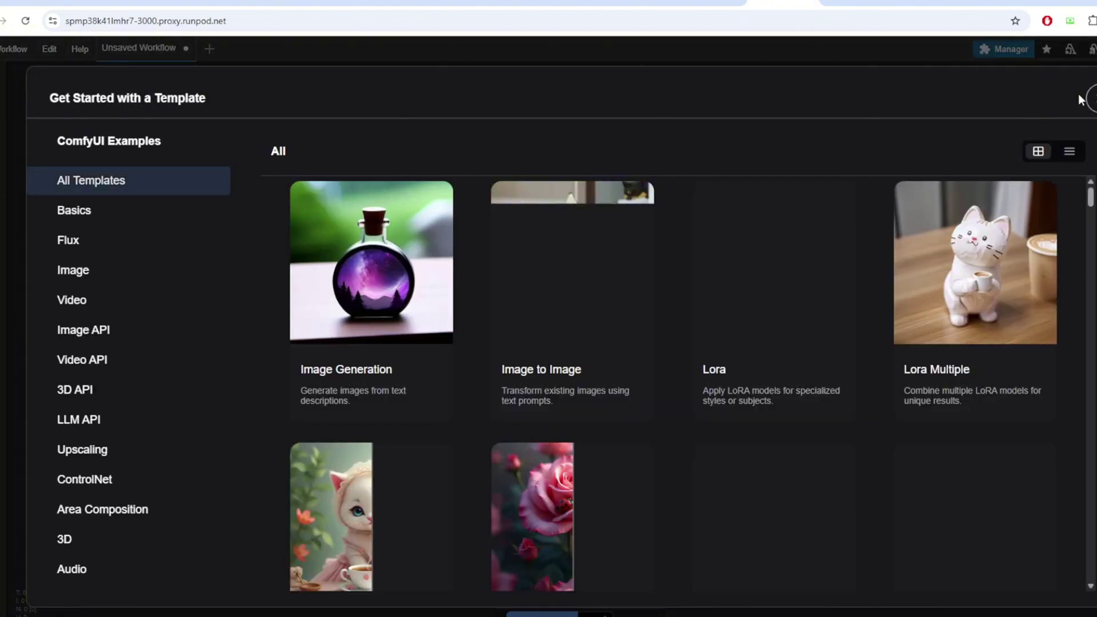
# Step: Dismiss the template gallery and load the flux kontext dev workflow JSON onto the canvas
pyautogui.click(1083, 98)
pyautogui.hotkey('alt', 'Tab')
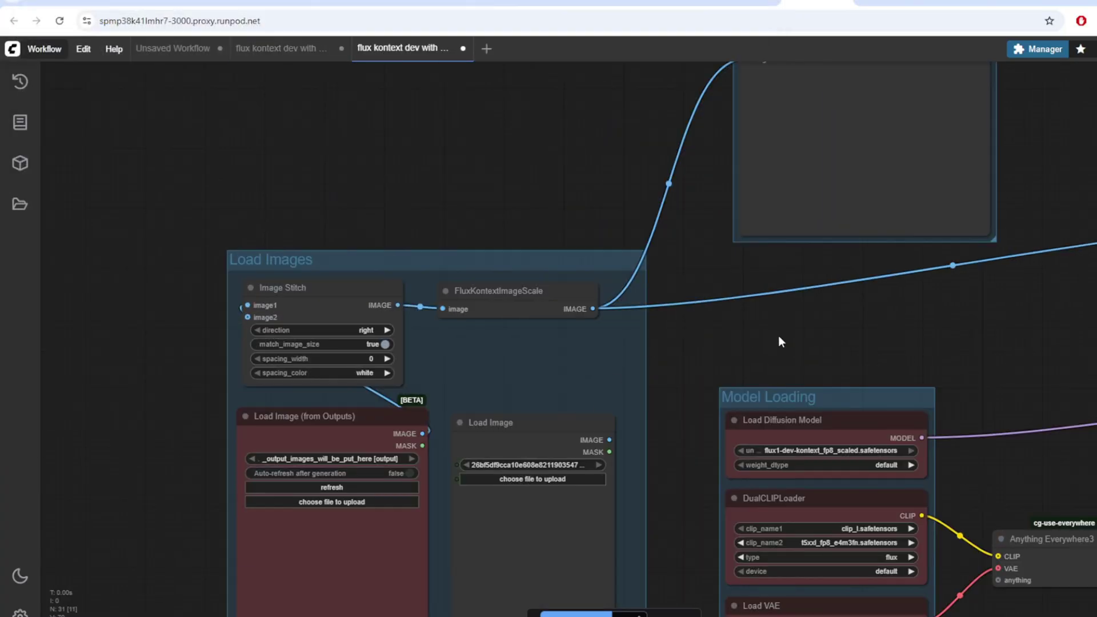
pyautogui.moveTo(777, 334); pyautogui.dragTo(808, 343)
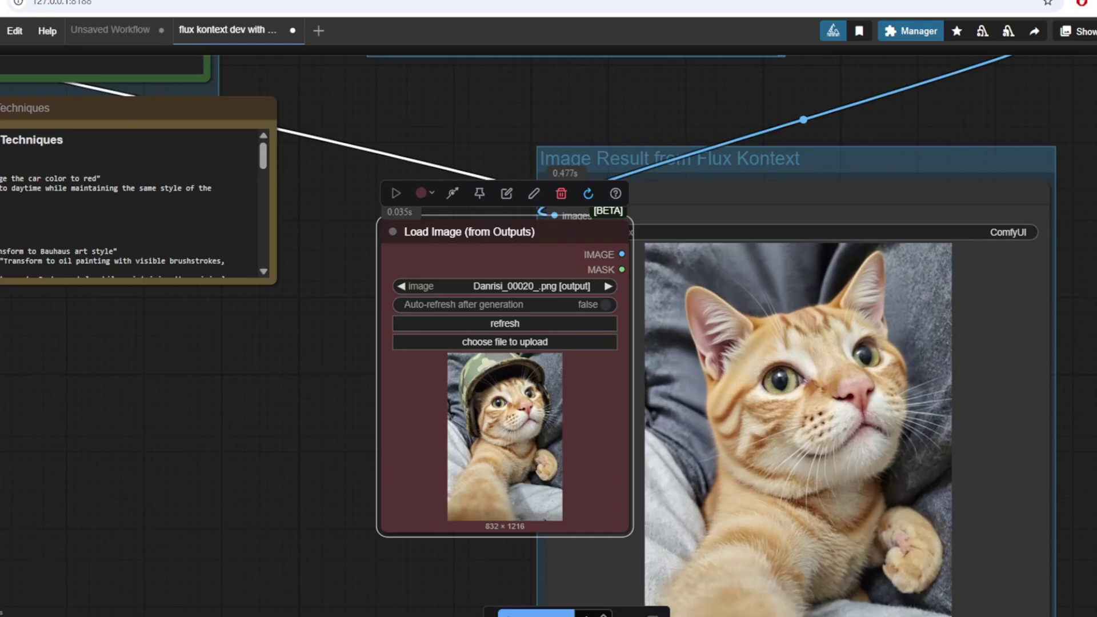
# Step: Reposition and enlarge the Load Image (from Outputs) node beside the result, then open the workflow JSON
pyautogui.scroll(-2, 1046, 366)
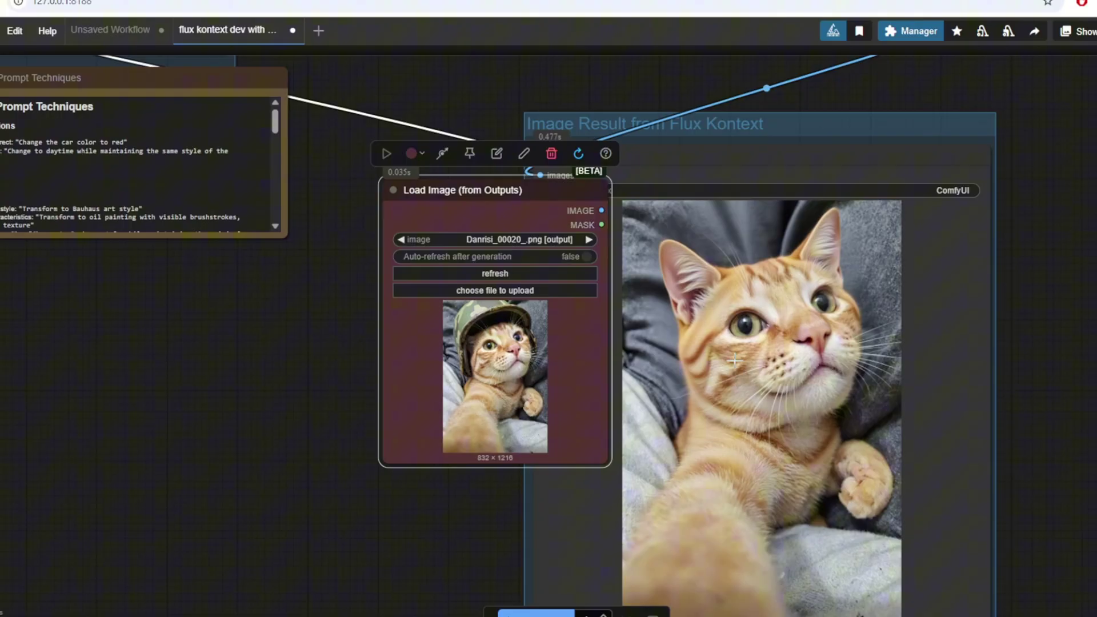
pyautogui.moveTo(380, 465); pyautogui.dragTo(231, 549)
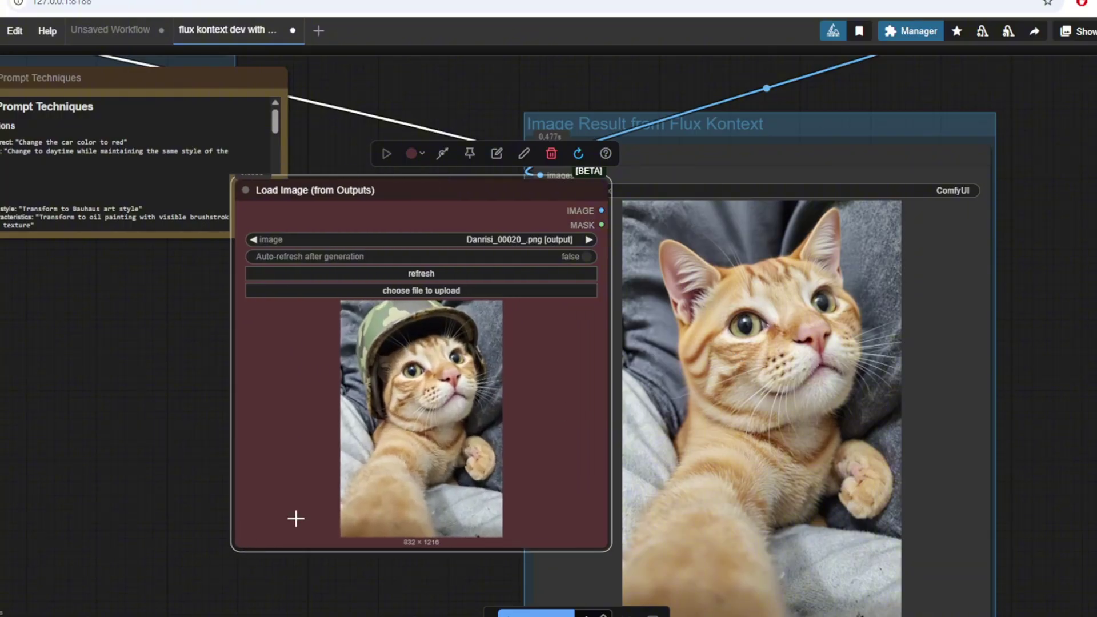
pyautogui.scroll(-5, 360, 499)
pyautogui.moveTo(360, 498); pyautogui.dragTo(674, 510)
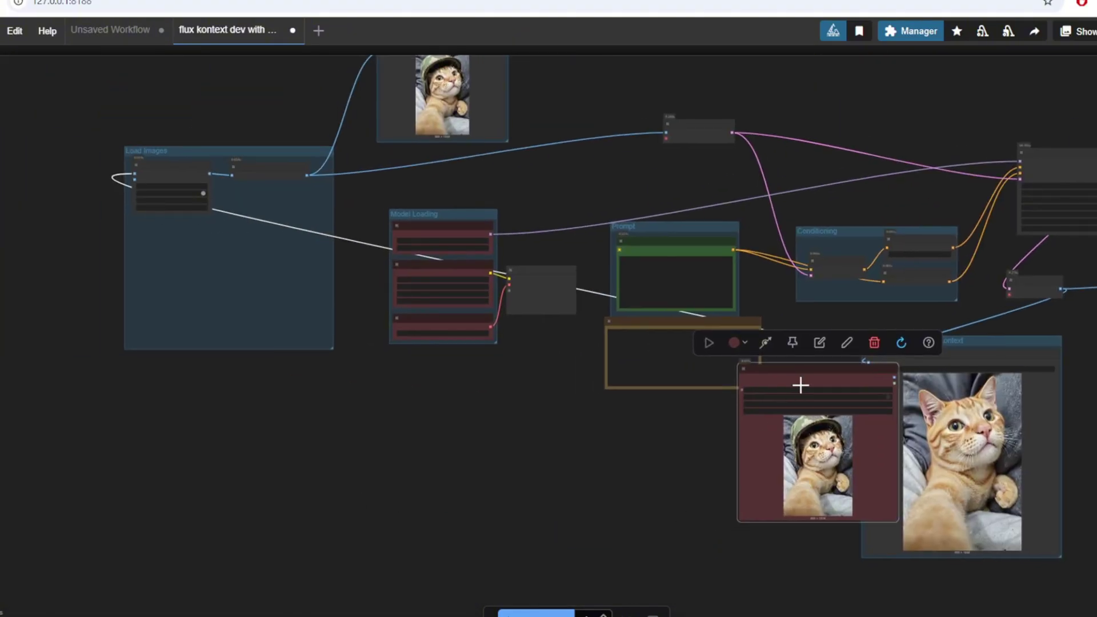
pyautogui.moveTo(801, 384); pyautogui.dragTo(238, 220)
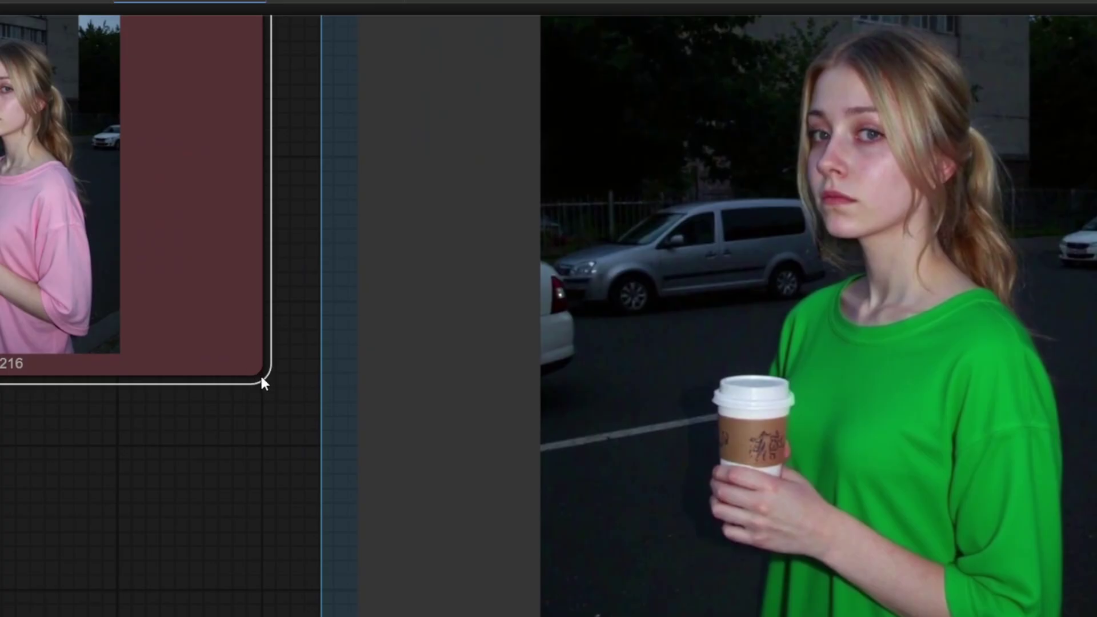
pyautogui.moveTo(259, 374); pyautogui.dragTo(460, 614)
pyautogui.scroll(-3, 874, 325)
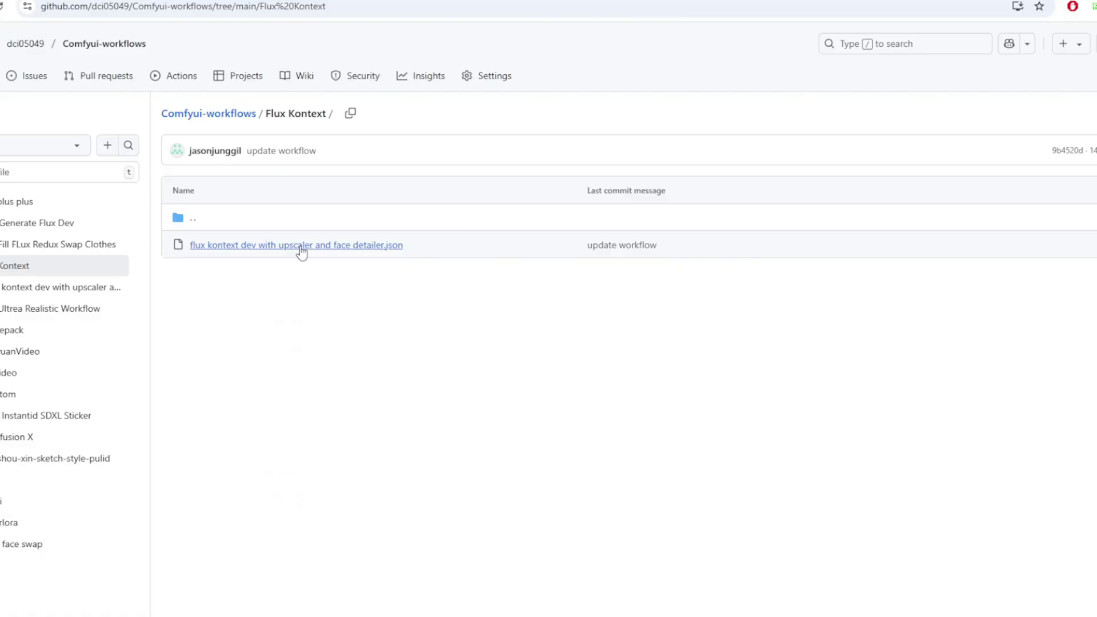
pyautogui.click(301, 249)
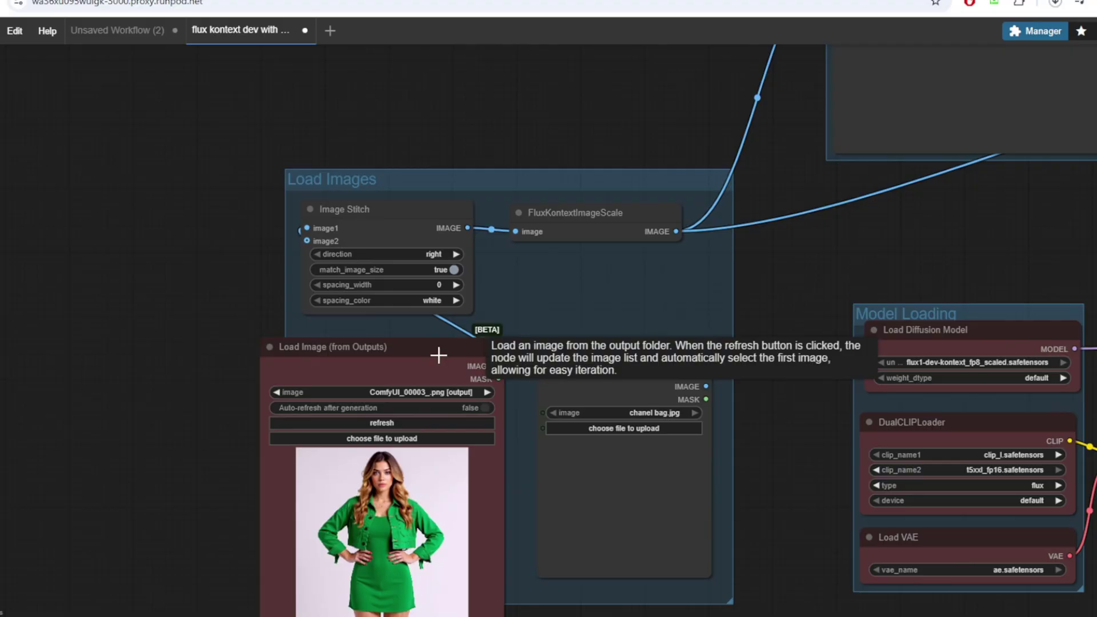
pyautogui.moveTo(757, 369); pyautogui.dragTo(710, 366)
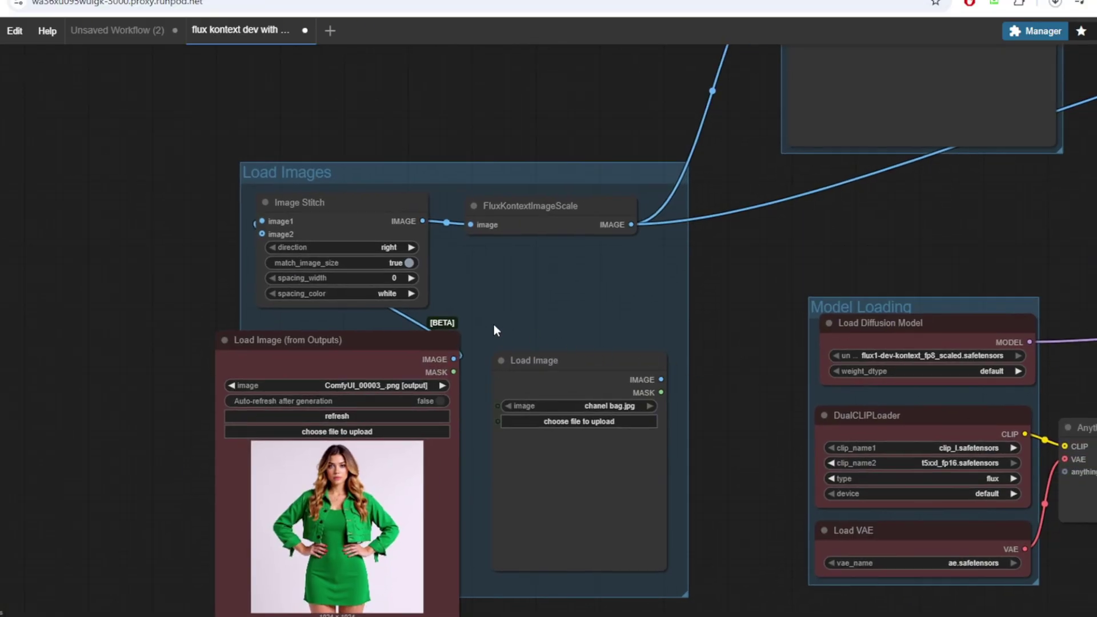
pyautogui.click(352, 176)
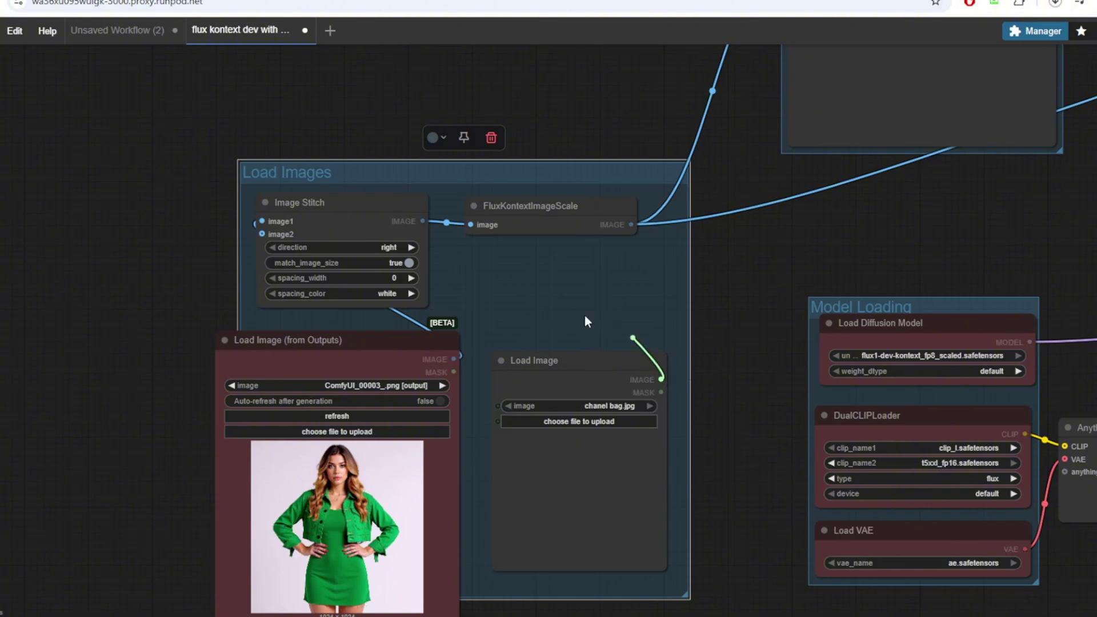
pyautogui.moveTo(661, 379); pyautogui.dragTo(262, 234)
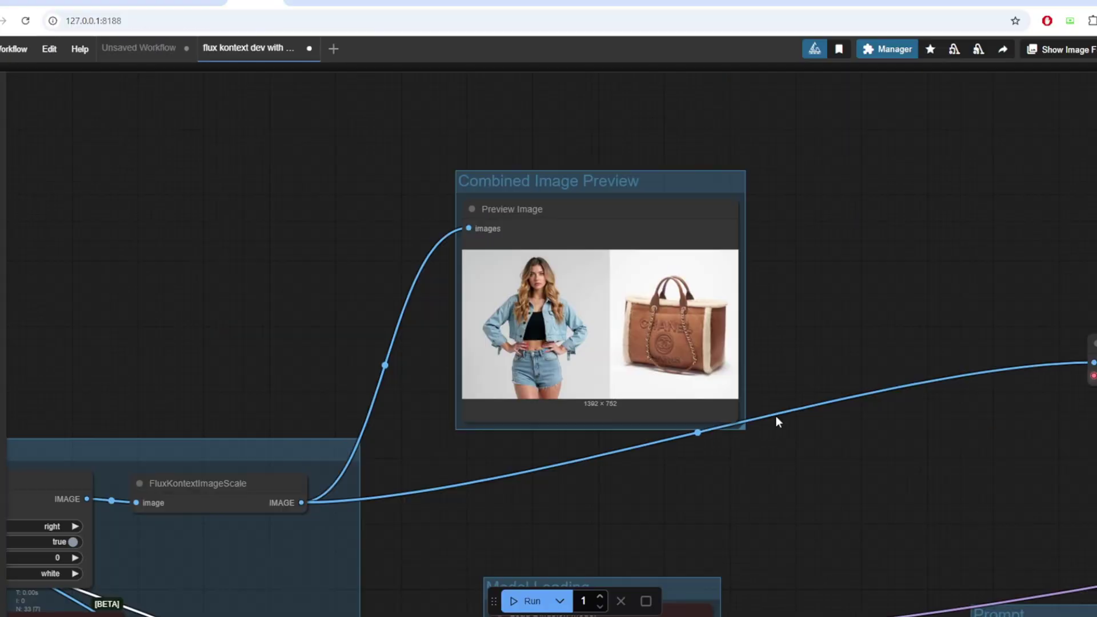
pyautogui.scroll(3, 779, 421)
pyautogui.click(515, 369)
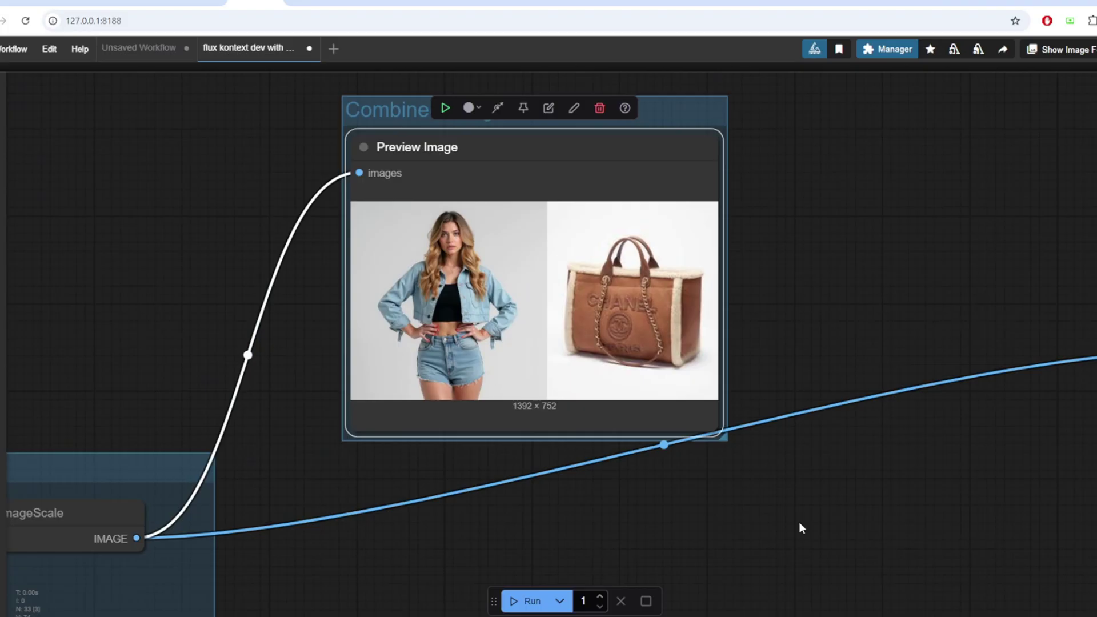
pyautogui.moveTo(800, 522); pyautogui.dragTo(678, 362)
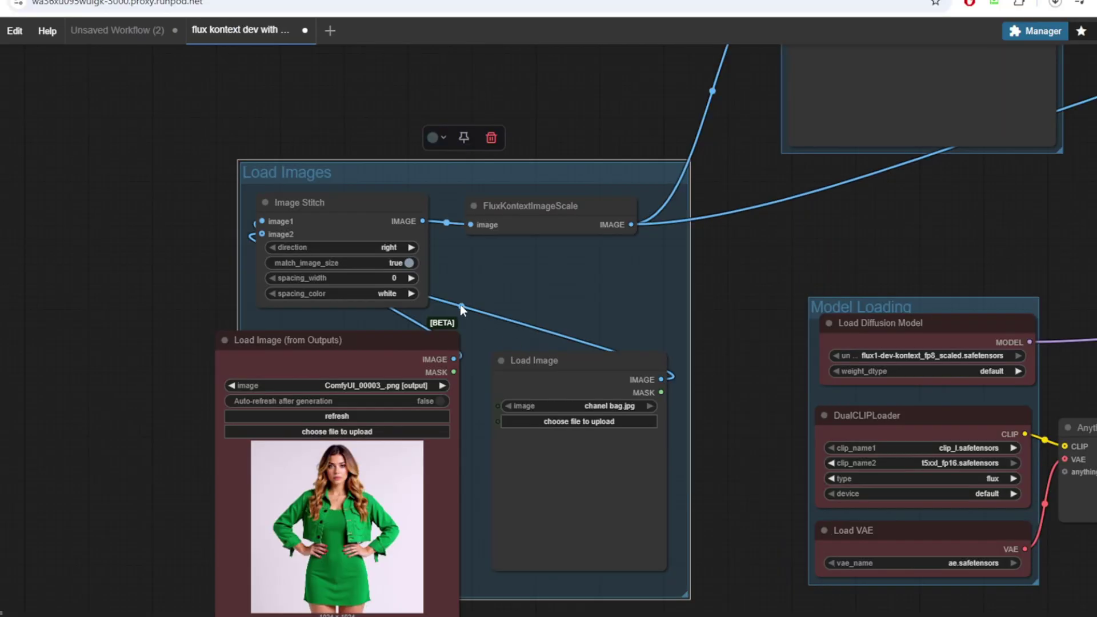
pyautogui.click(462, 307)
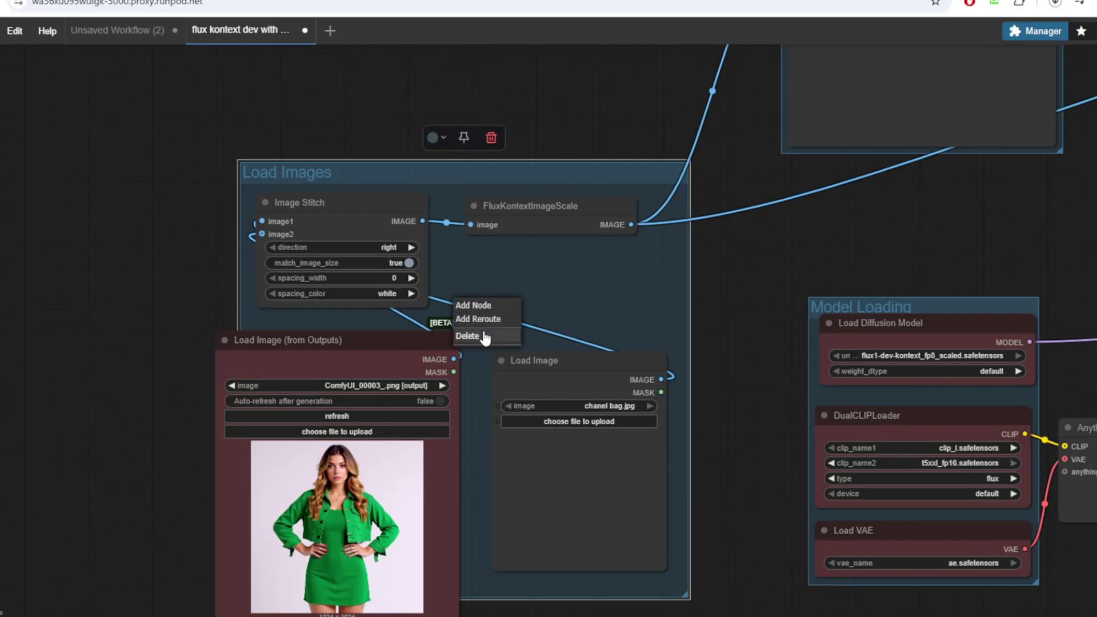
pyautogui.click(480, 336)
pyautogui.moveTo(527, 357); pyautogui.dragTo(529, 362)
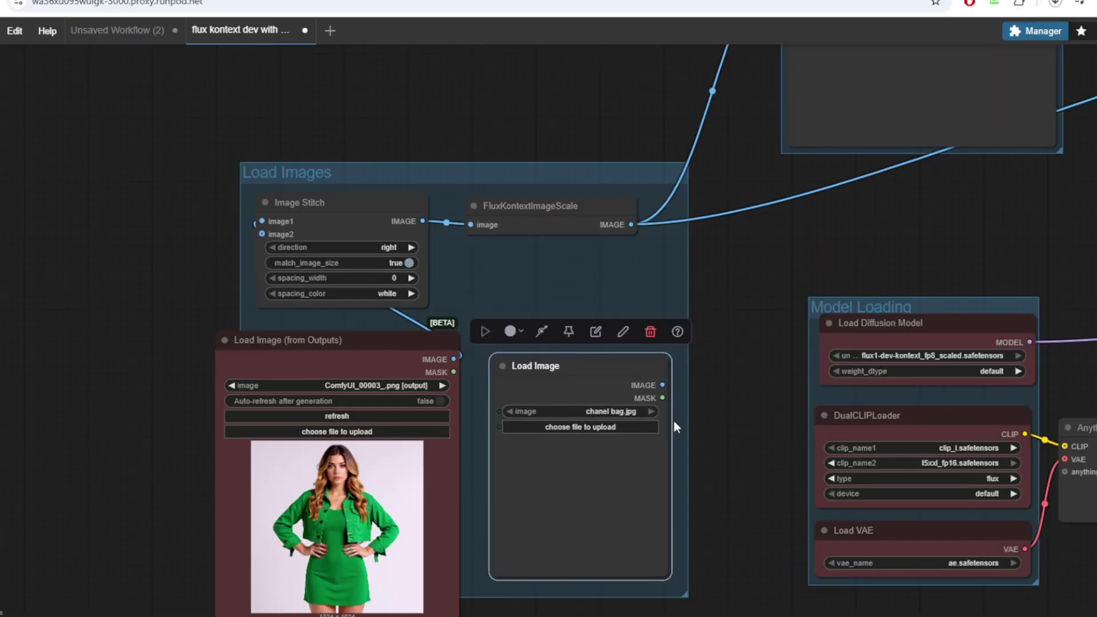
pyautogui.click(744, 367)
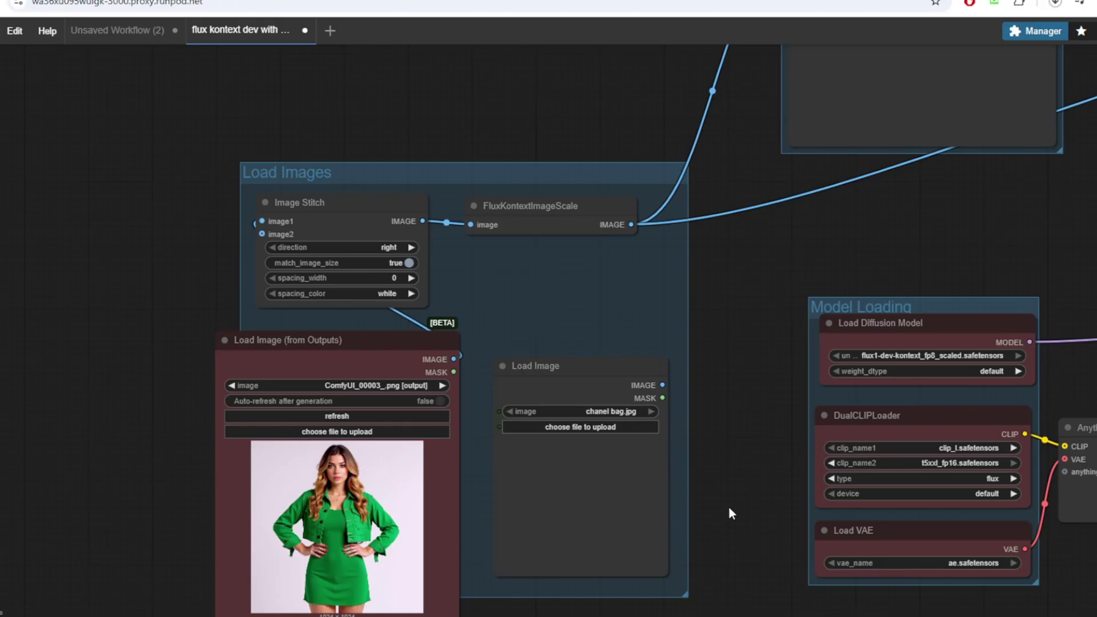
# Step: Pan to the 1392×752 Combined Image Preview of the denim-outfit model and brown bag
pyautogui.scroll(5, 728, 507)
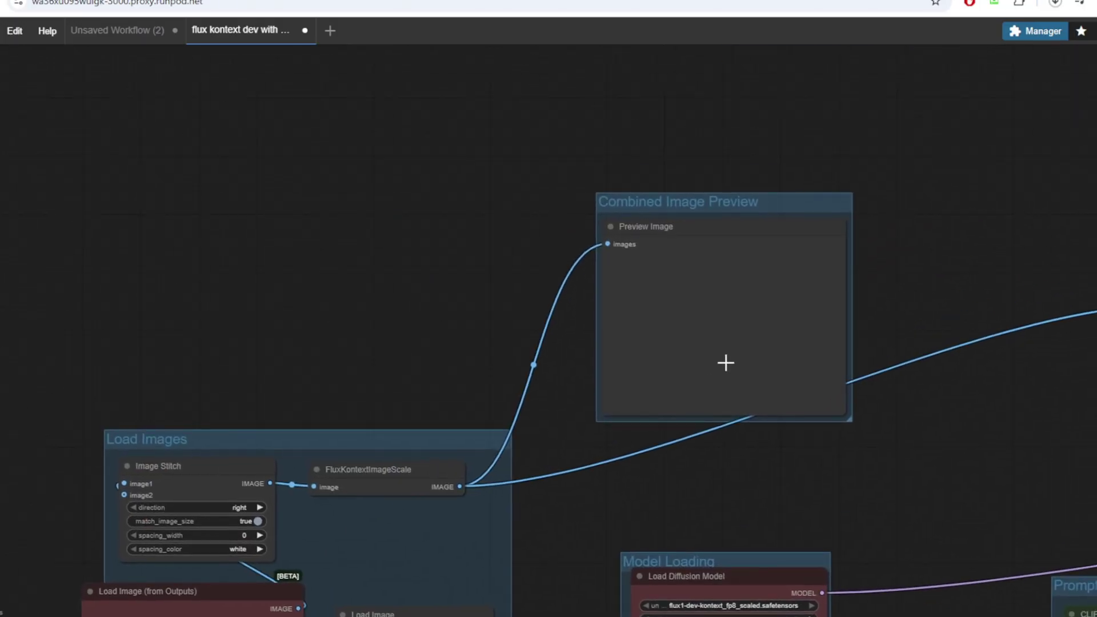
pyautogui.scroll(-2, 595, 452)
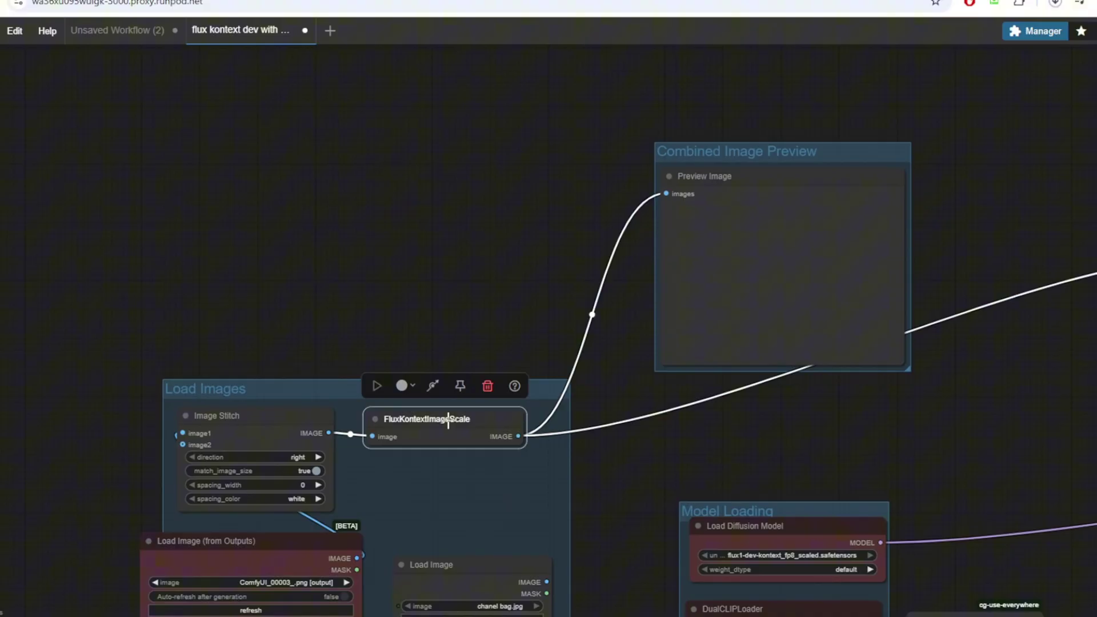
pyautogui.hscroll(5, 617, 340)
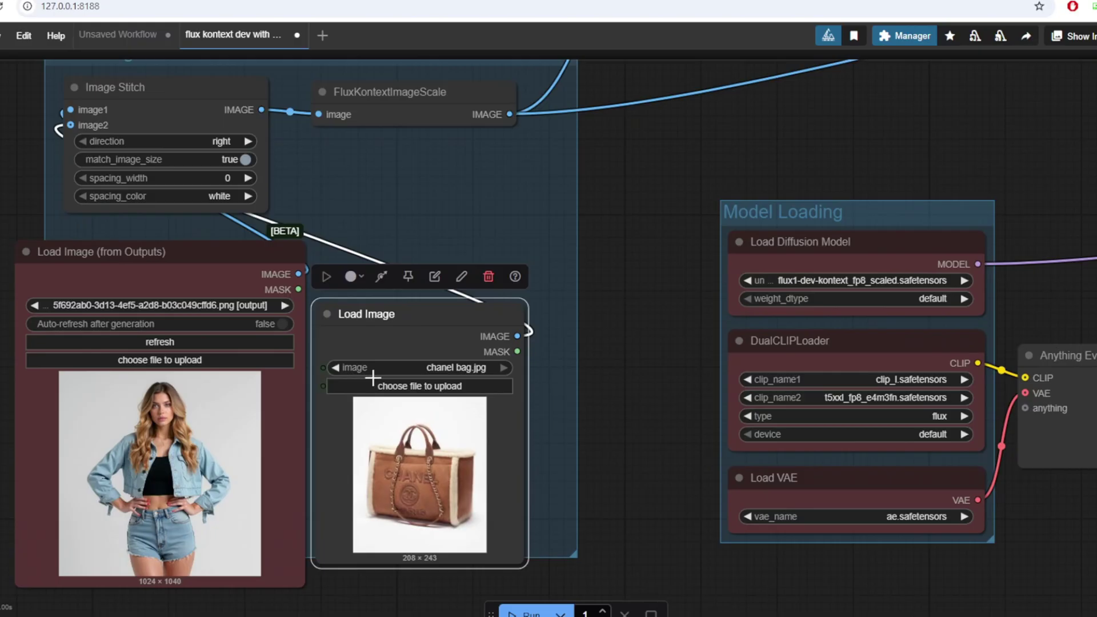
pyautogui.moveTo(527, 377); pyautogui.dragTo(601, 494)
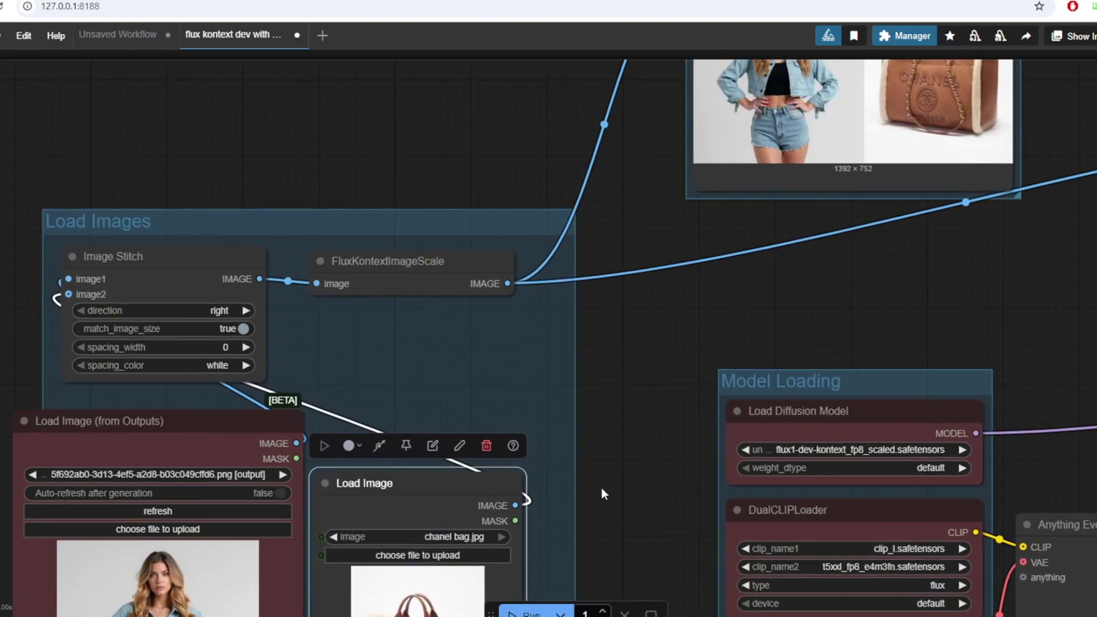
pyautogui.scroll(4, 601, 494)
pyautogui.hscroll(3, 601, 494)
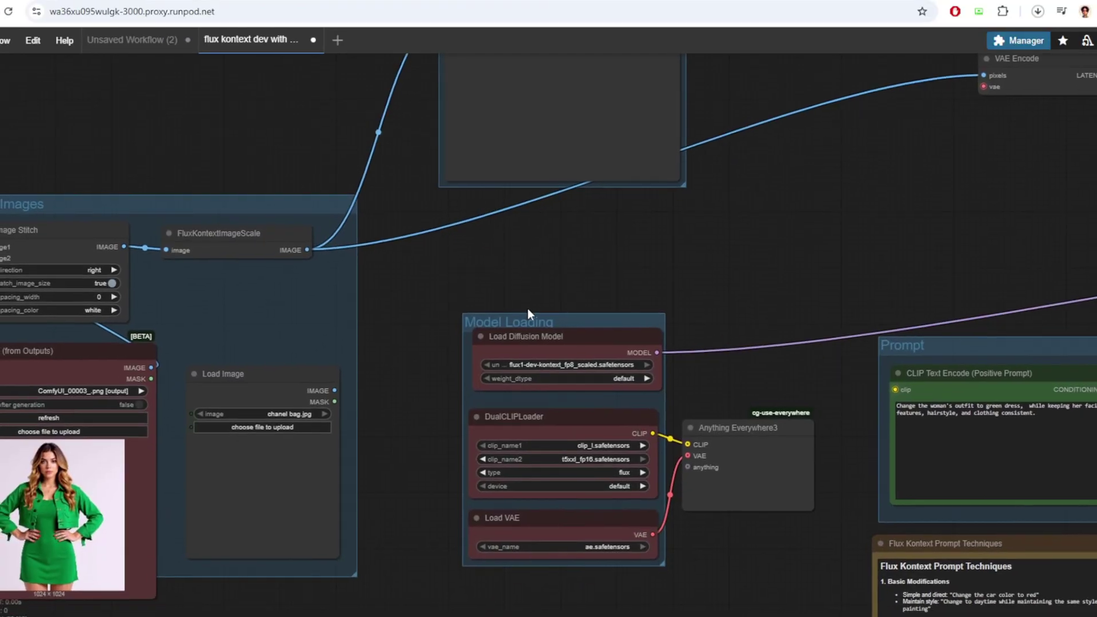
# Step: Inspect the Model Loading group and DualCLIPLoader encoders, then check the post's model download list
pyautogui.click(524, 323)
pyautogui.scroll(5, 701, 372)
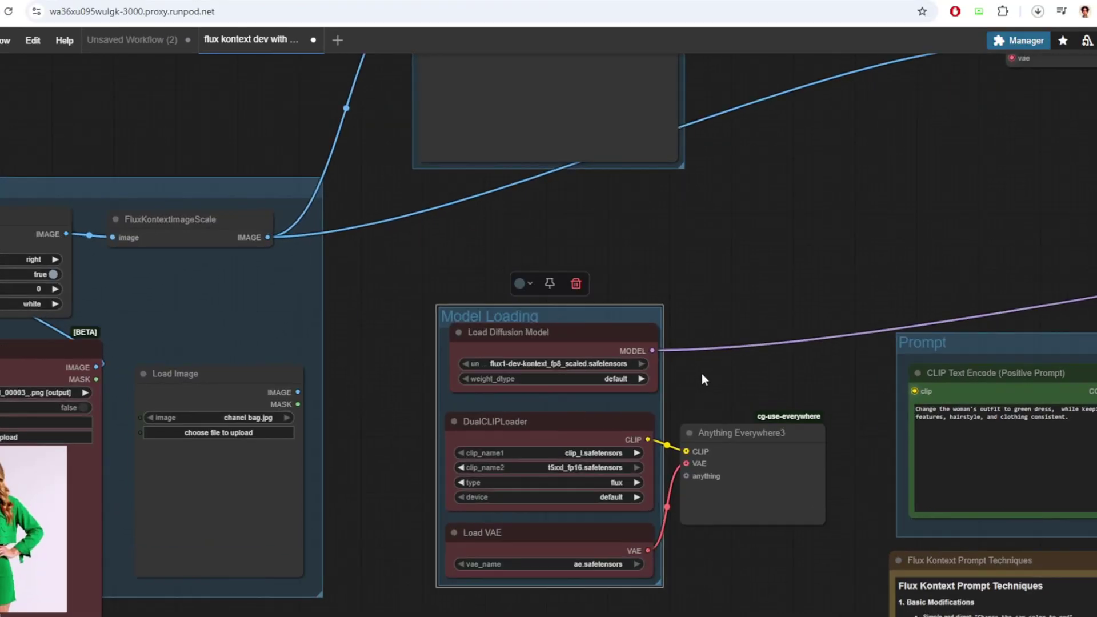
pyautogui.scroll(-2, 709, 351)
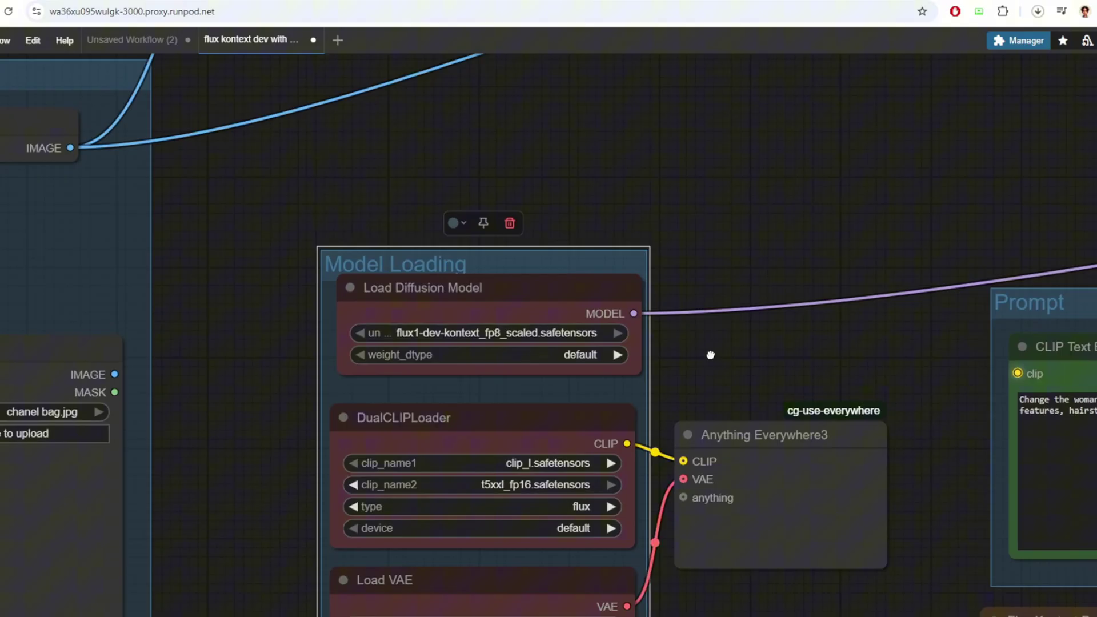
pyautogui.click(452, 408)
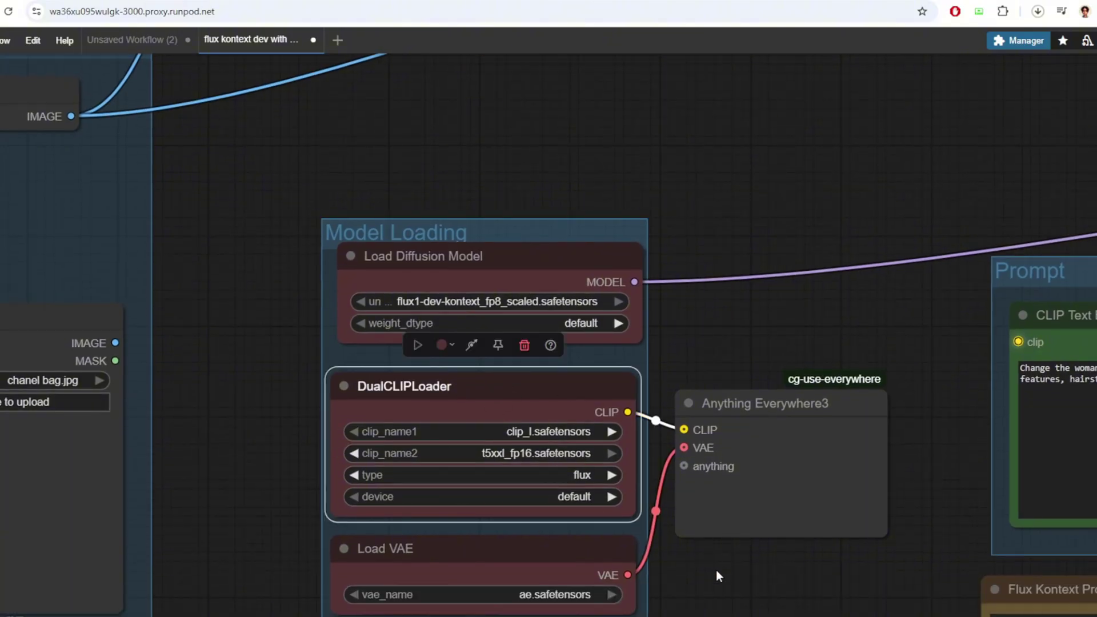
pyautogui.scroll(-3, 650, 502)
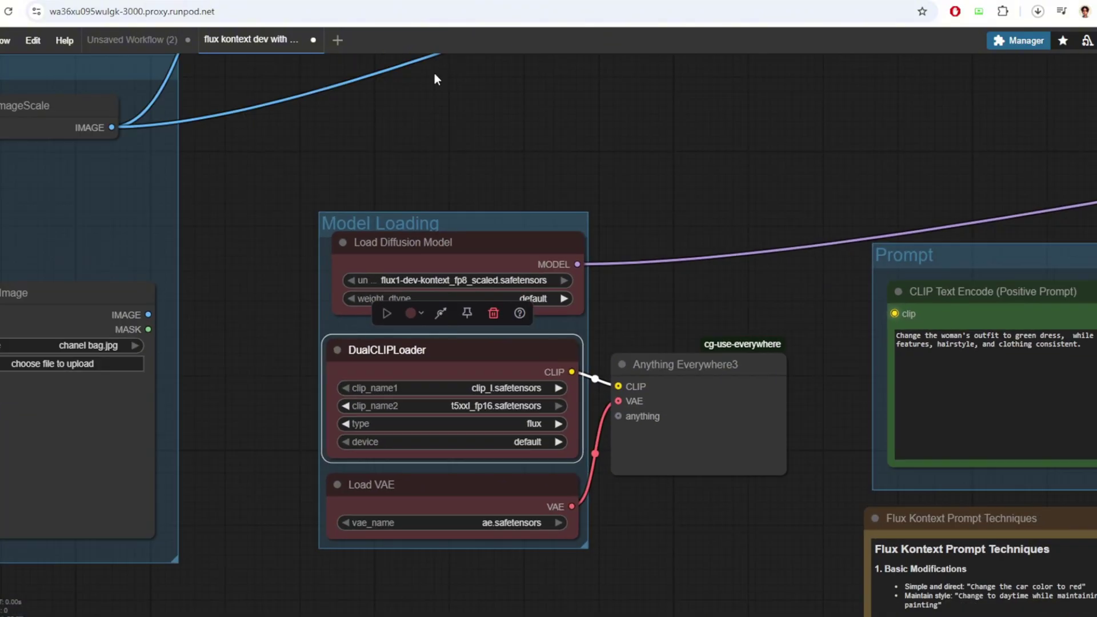
pyautogui.hotkey('ctrl', 'Tab')
pyautogui.scroll(-5, 426, 379)
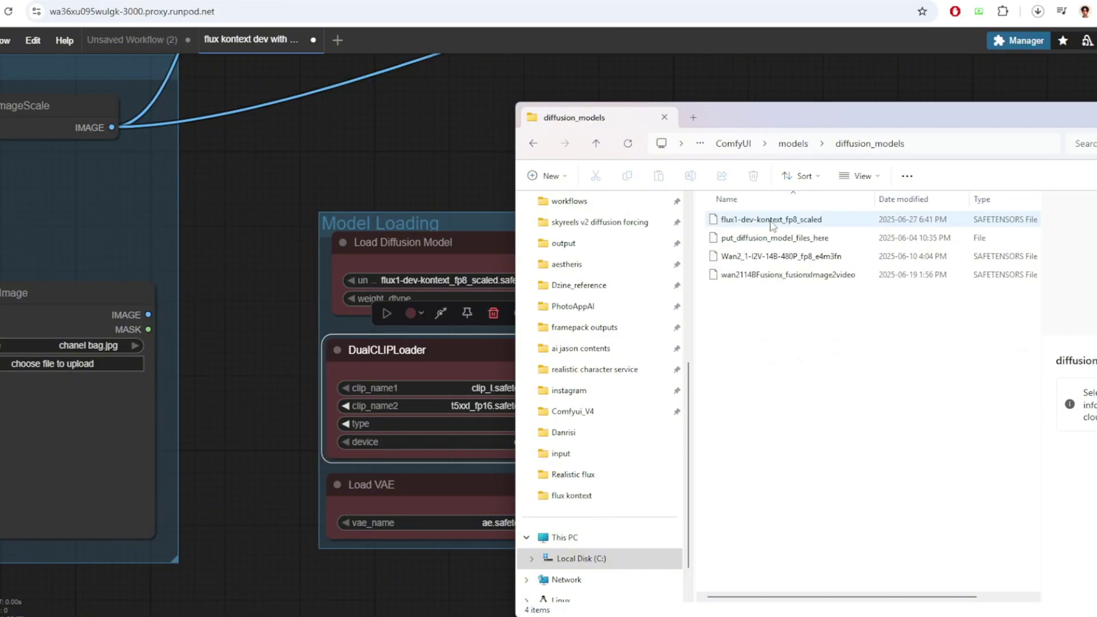
# Step: Select flux1-dev-kontext_fp8_scaled, then go up to models and open the clip folder
pyautogui.click(750, 221)
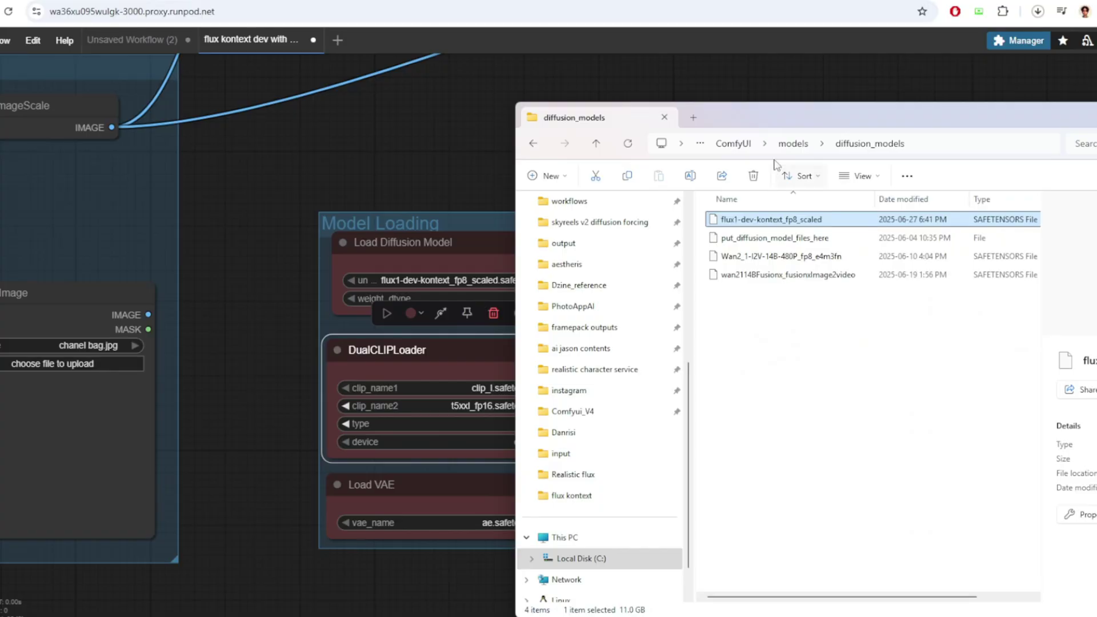
pyautogui.moveTo(779, 122); pyautogui.dragTo(578, 120)
pyautogui.click(396, 141)
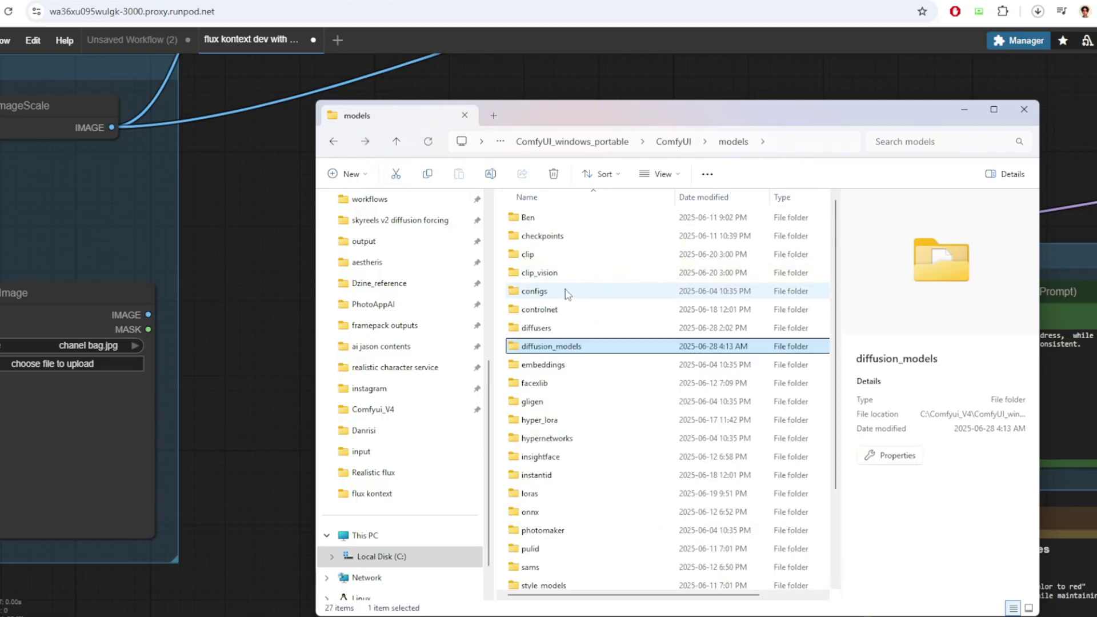
pyautogui.doubleClick(550, 254)
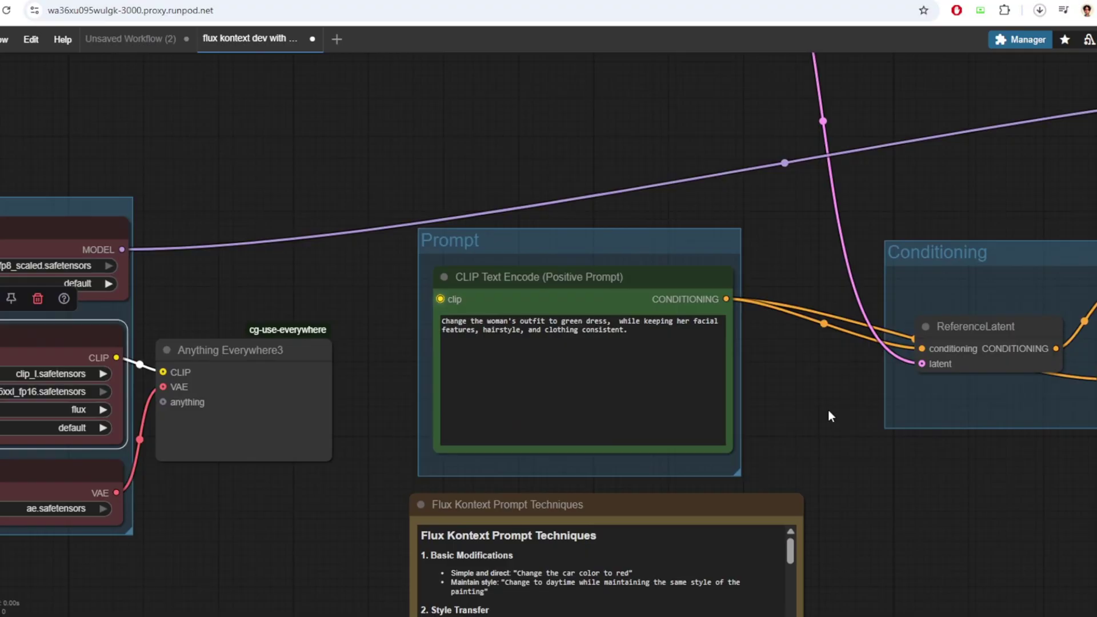
pyautogui.scroll(1, 551, 252)
pyautogui.click(557, 223)
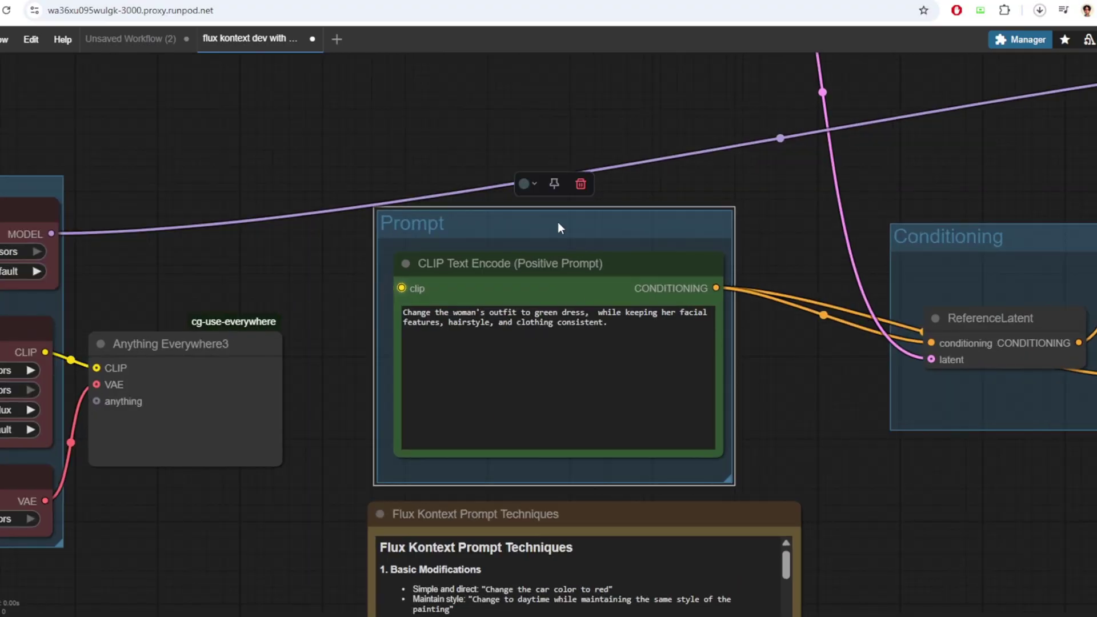
pyautogui.scroll(1, 760, 350)
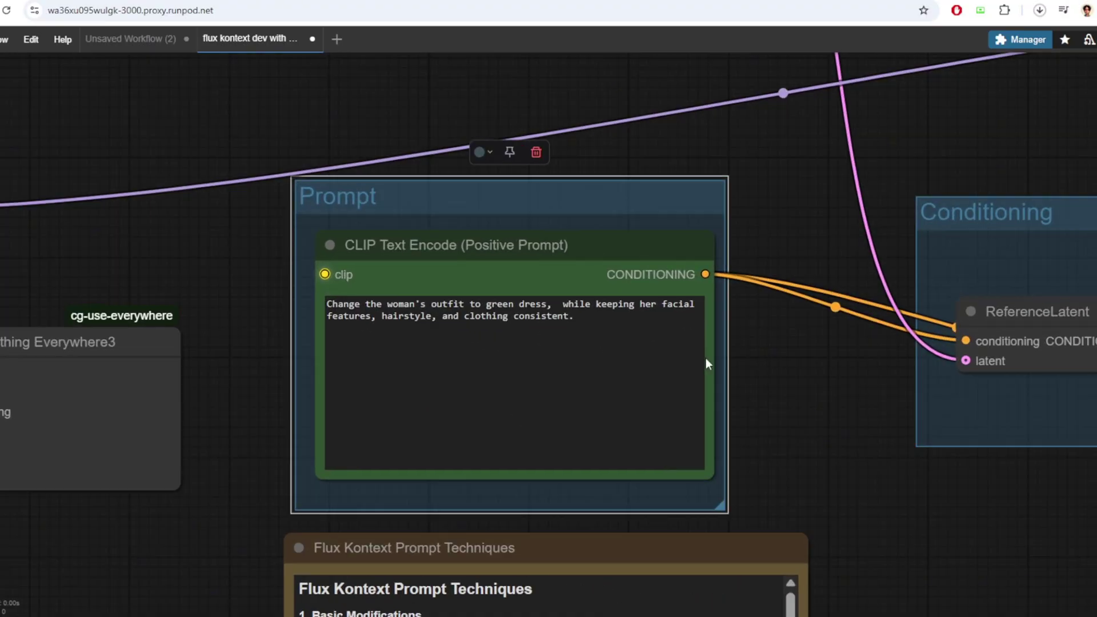
pyautogui.moveTo(596, 332); pyautogui.dragTo(314, 286)
pyautogui.click(255, 421)
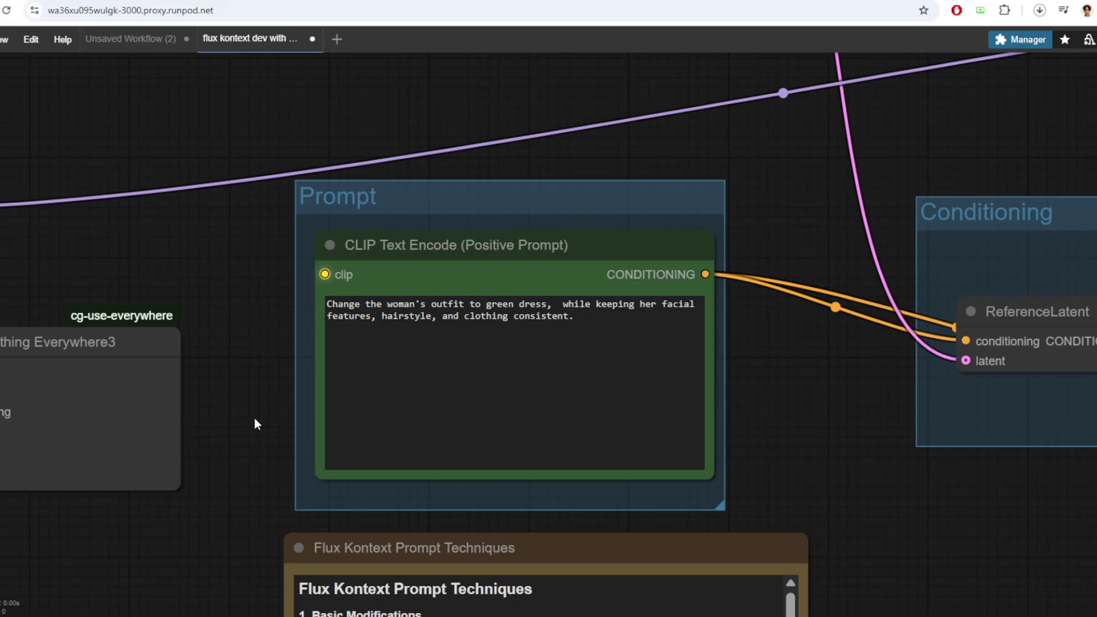
pyautogui.scroll(-2, 255, 421)
pyautogui.moveTo(648, 498); pyautogui.dragTo(722, 337)
pyautogui.scroll(2, 763, 438)
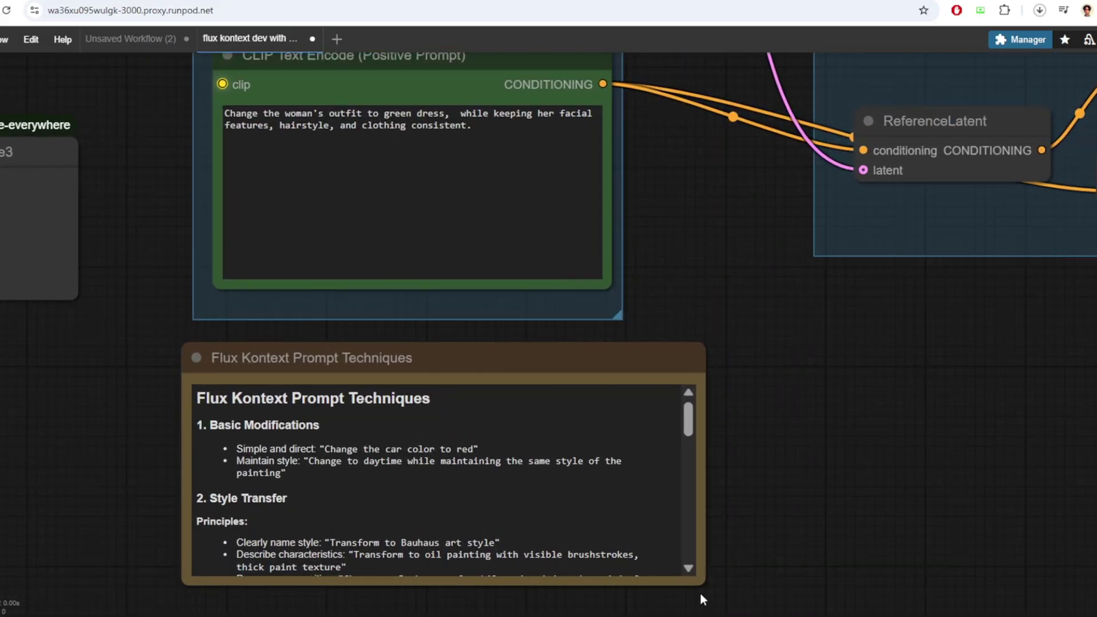
pyautogui.moveTo(707, 597); pyautogui.dragTo(789, 571)
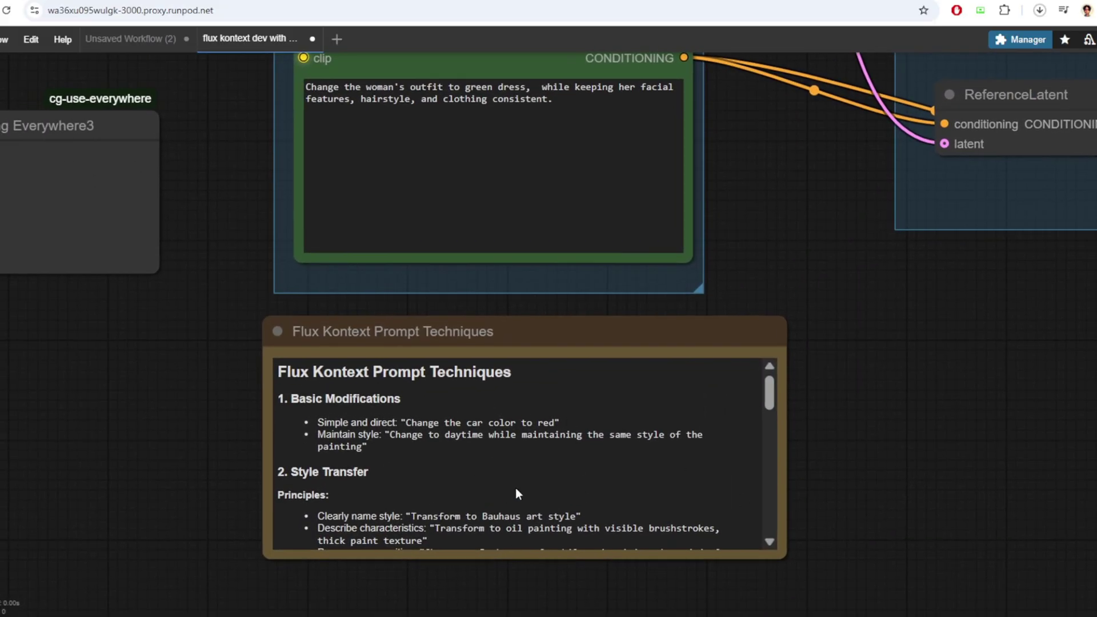
pyautogui.scroll(-2, 520, 472)
pyautogui.scroll(2, 520, 465)
pyautogui.scroll(-3, 478, 464)
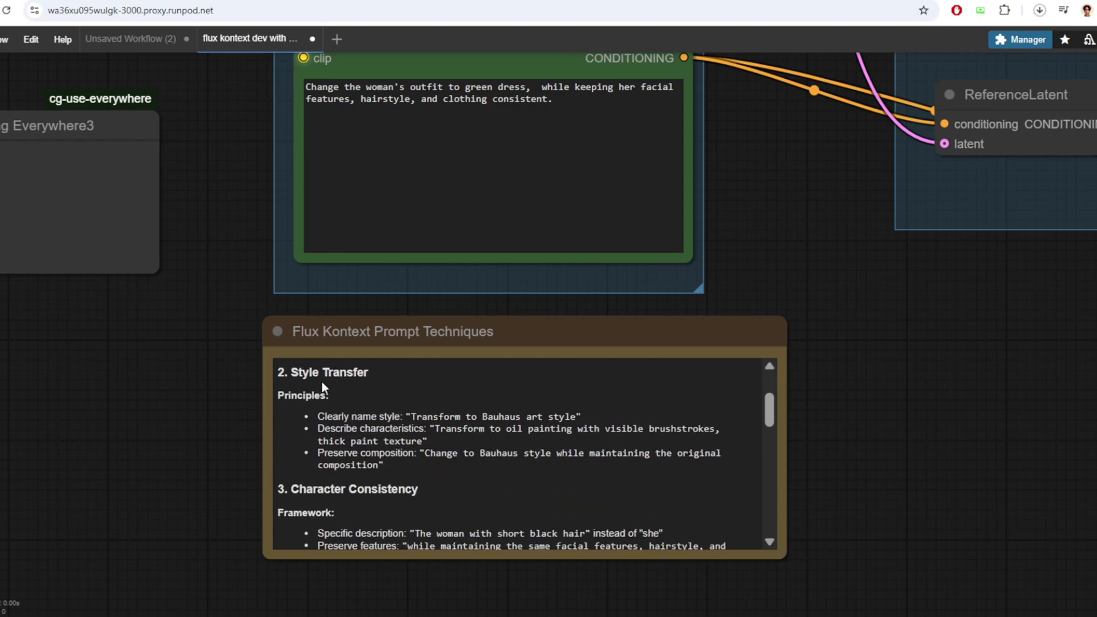
pyautogui.scroll(-3, 402, 410)
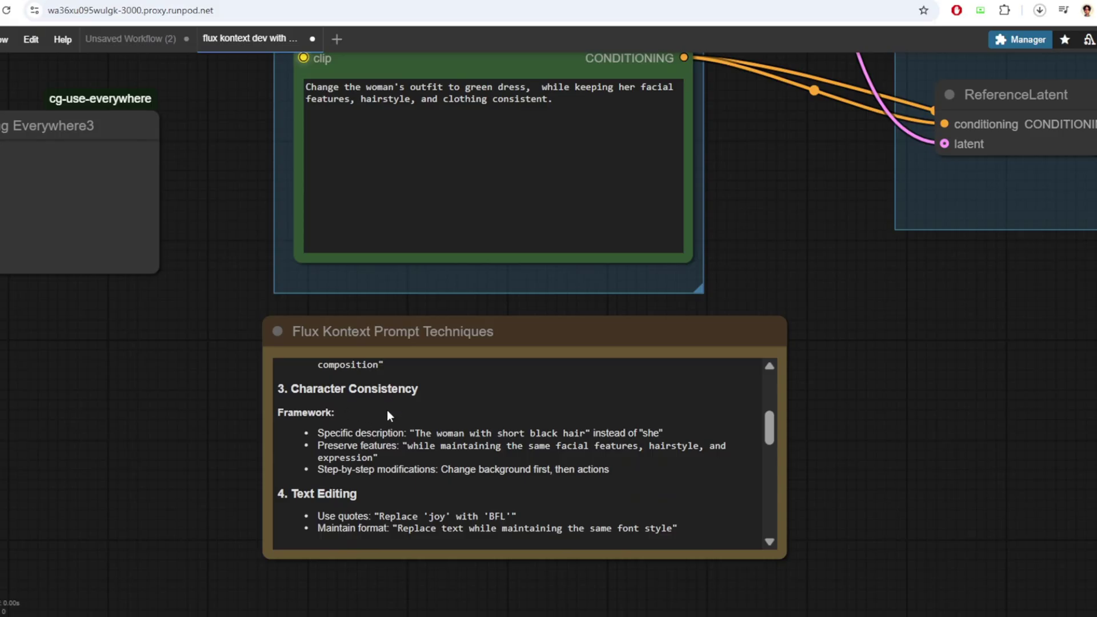
pyautogui.scroll(-3, 510, 451)
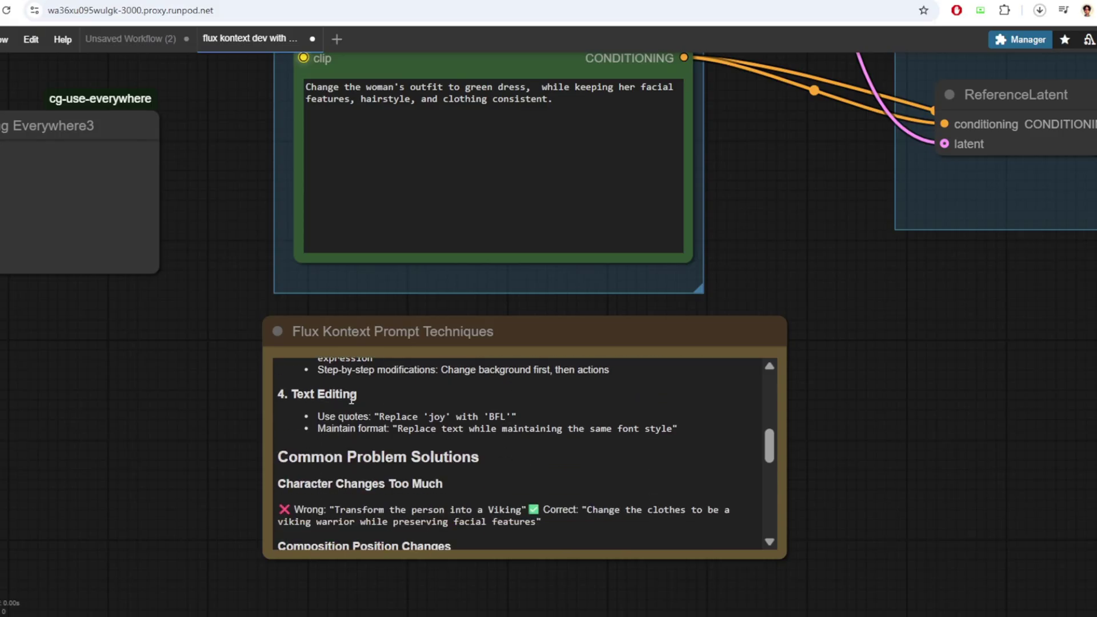
pyautogui.scroll(-3, 429, 428)
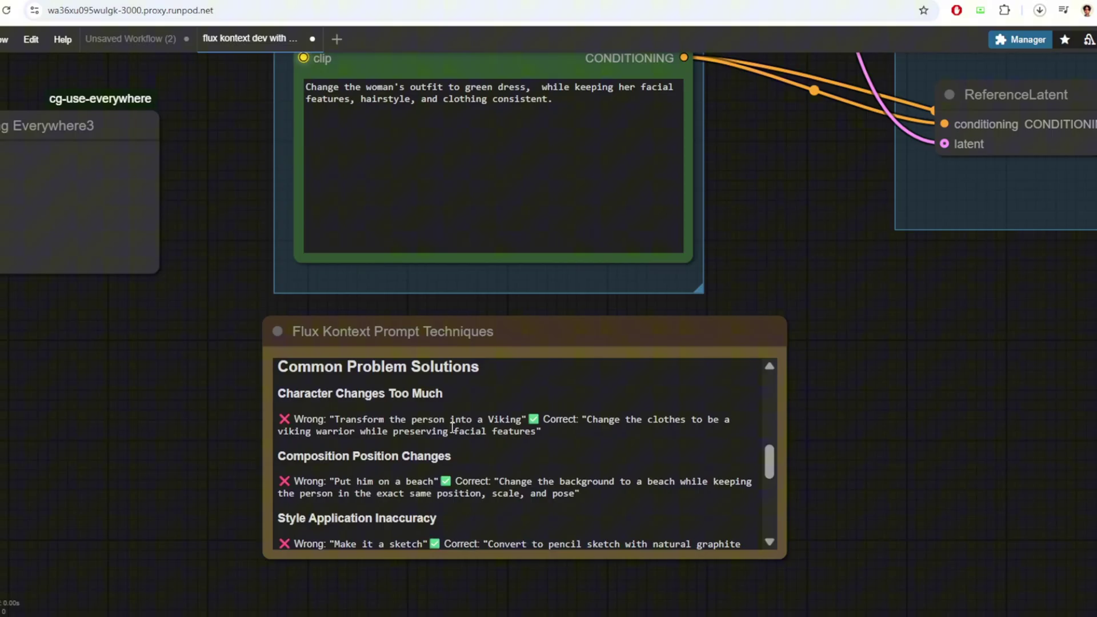
pyautogui.scroll(3, 472, 448)
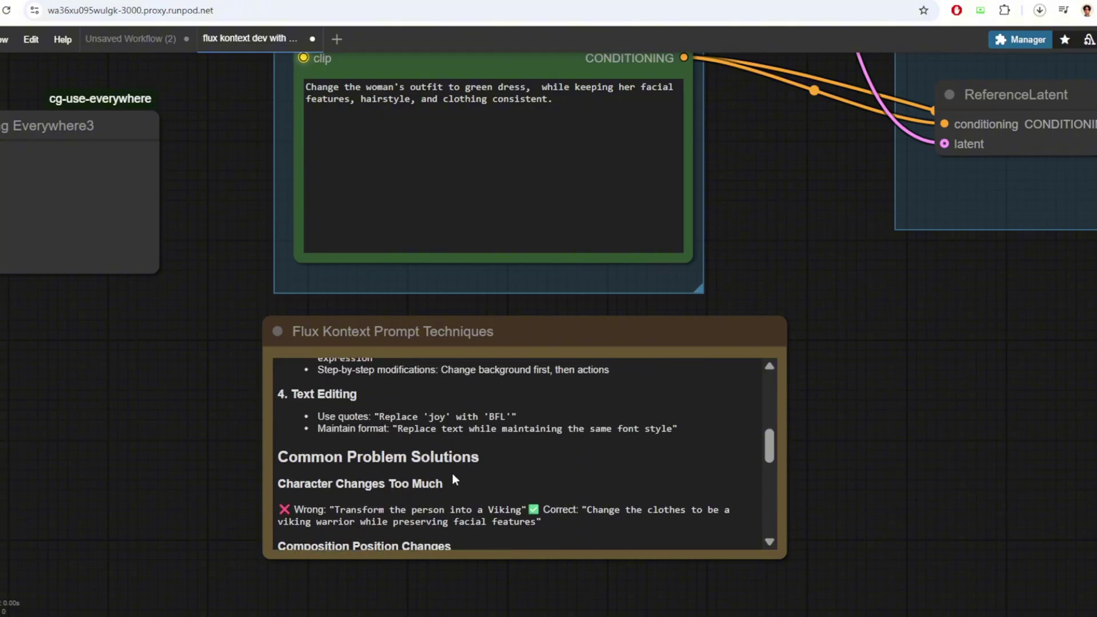
pyautogui.scroll(-3, 452, 480)
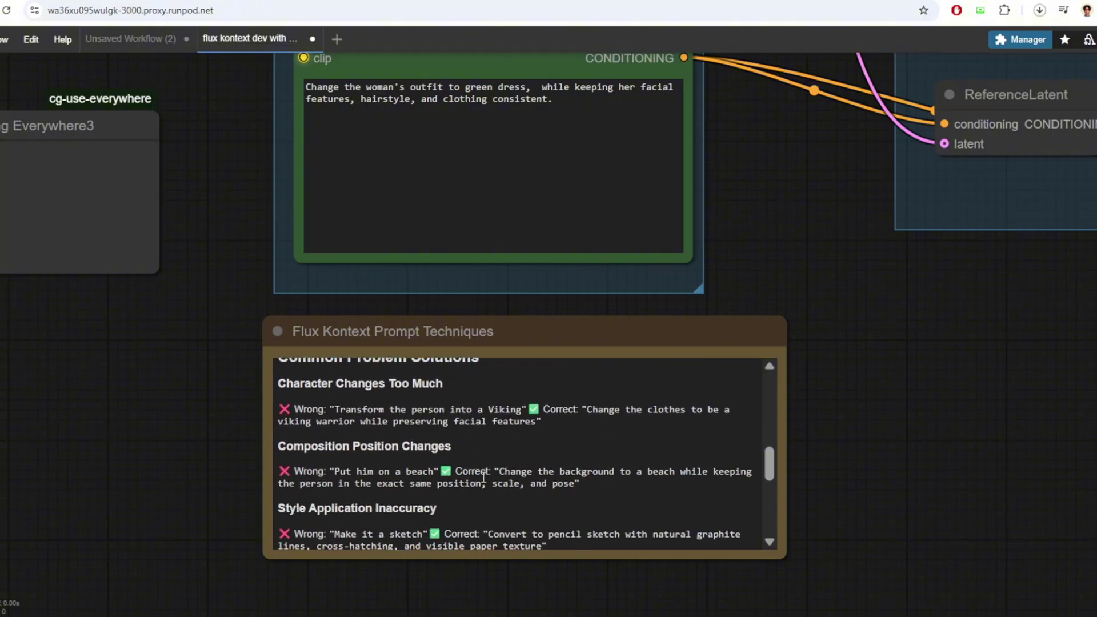
pyautogui.scroll(-3, 524, 488)
pyautogui.scroll(-7, 483, 492)
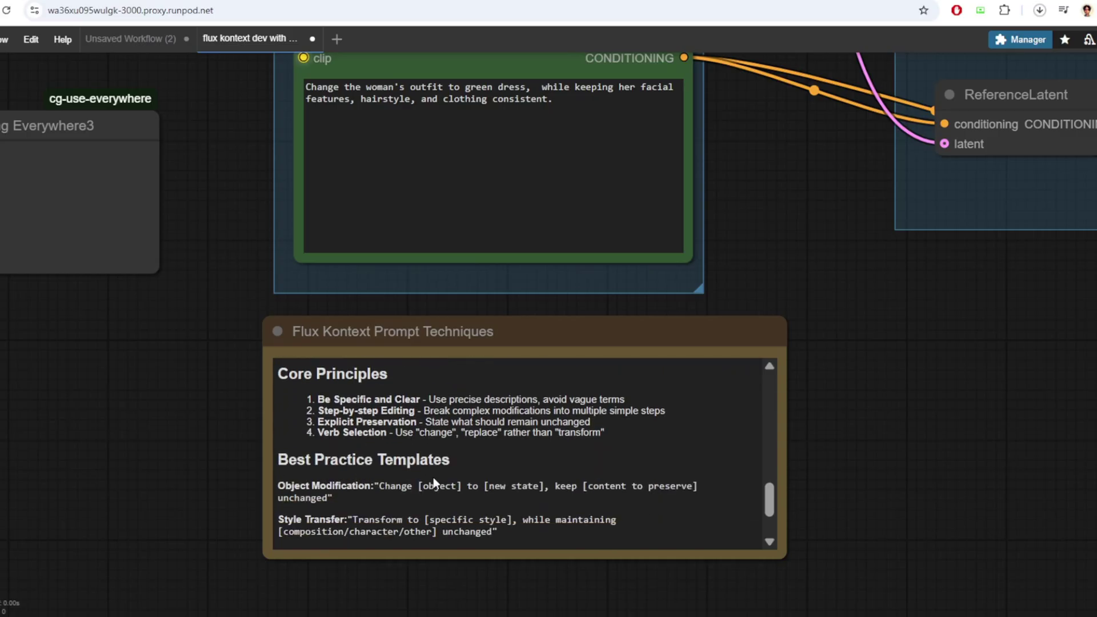
pyautogui.scroll(3, 483, 493)
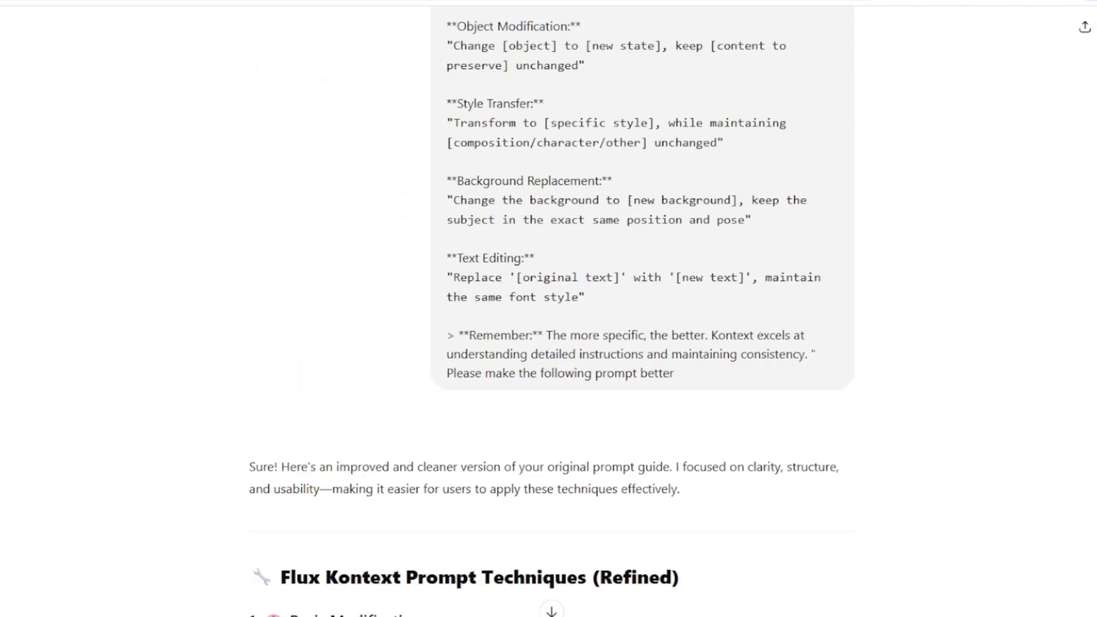
# Step: Find ChatGPT's improved-prompt reply to the ice-cream request and highlight the quoted prompt
pyautogui.scroll(10, 642, 343)
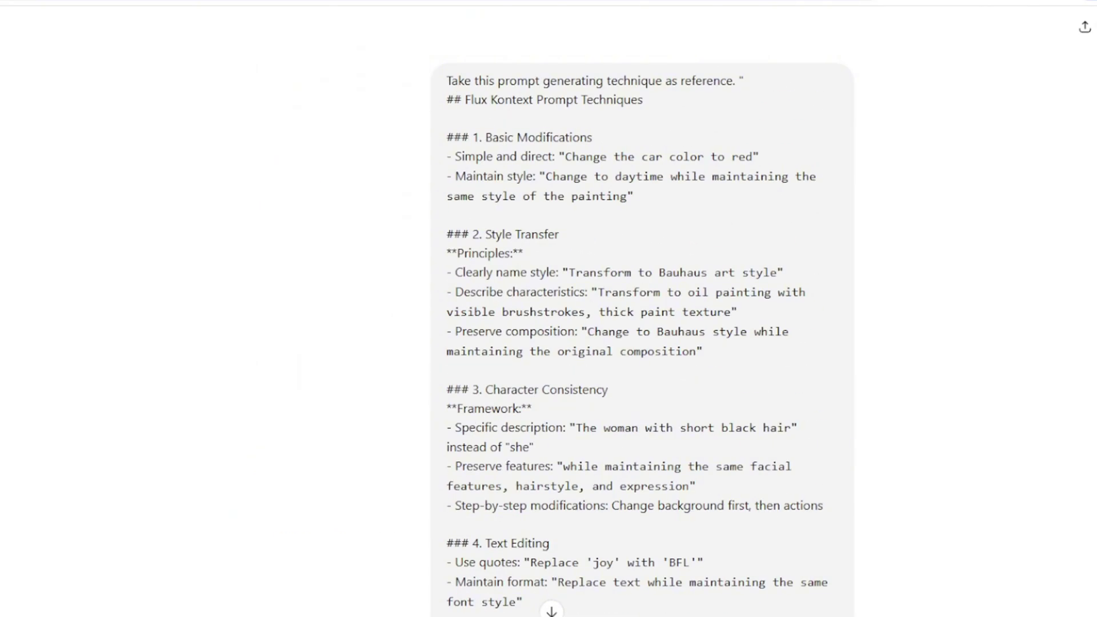
pyautogui.scroll(-2, 641, 327)
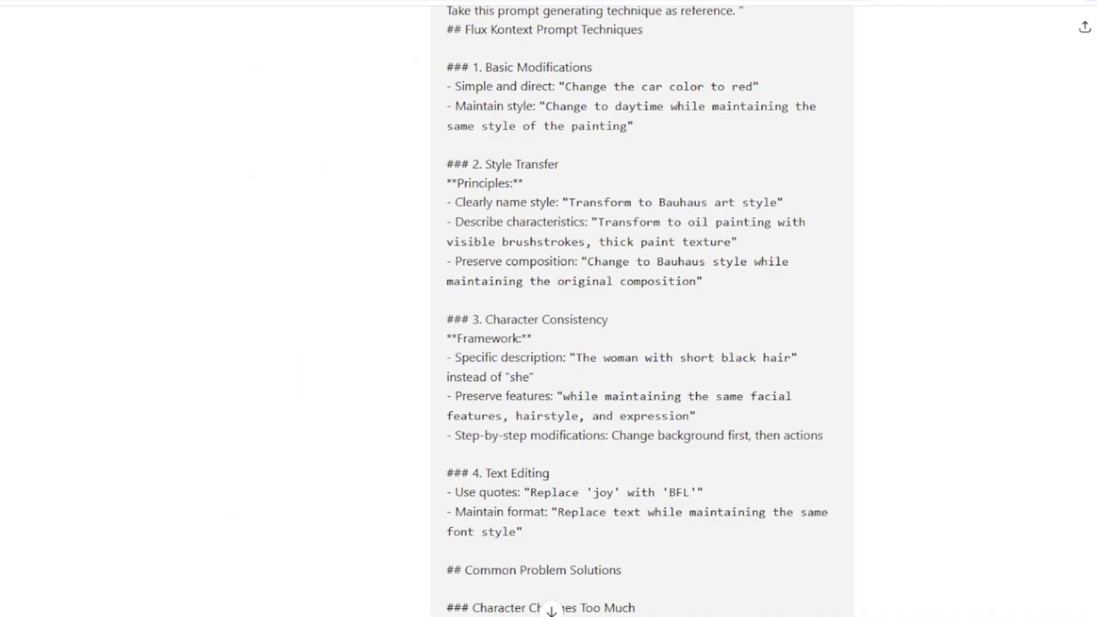
pyautogui.scroll(-3, 641, 308)
pyautogui.scroll(5, 641, 309)
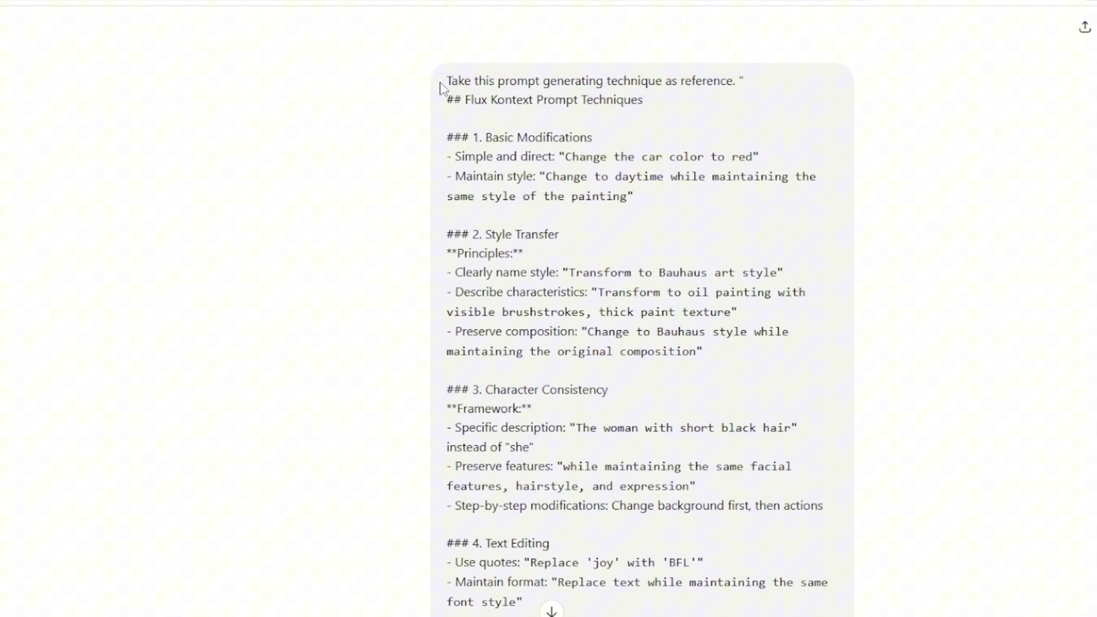
pyautogui.moveTo(446, 81); pyautogui.dragTo(707, 108)
pyautogui.click(708, 240)
pyautogui.scroll(-2, 658, 307)
pyautogui.scroll(-15, 658, 307)
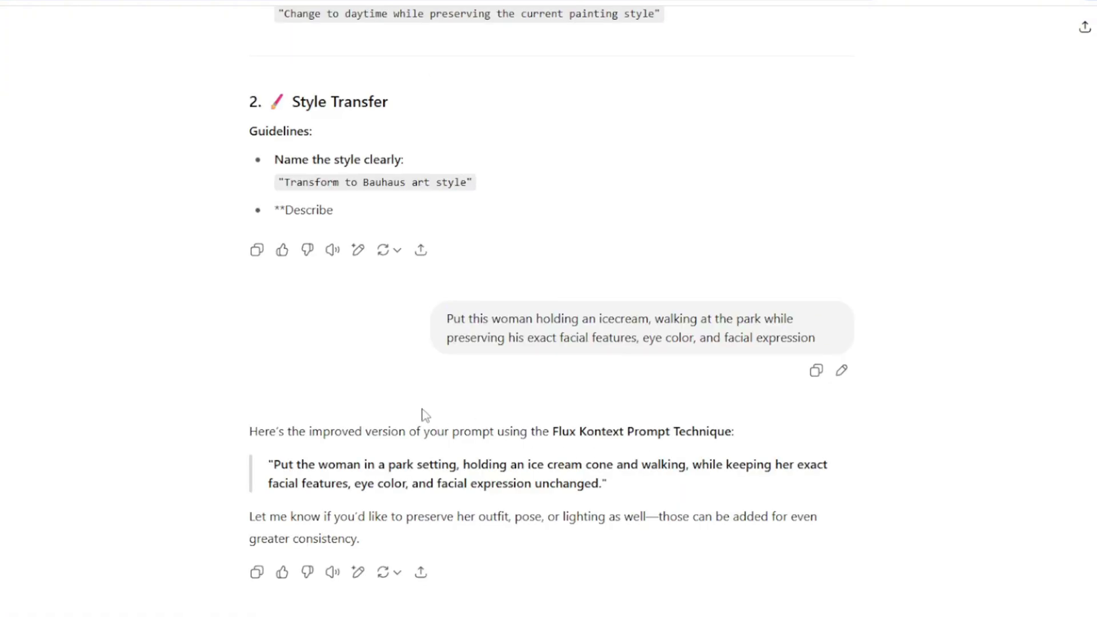
pyautogui.moveTo(271, 467); pyautogui.dragTo(600, 484)
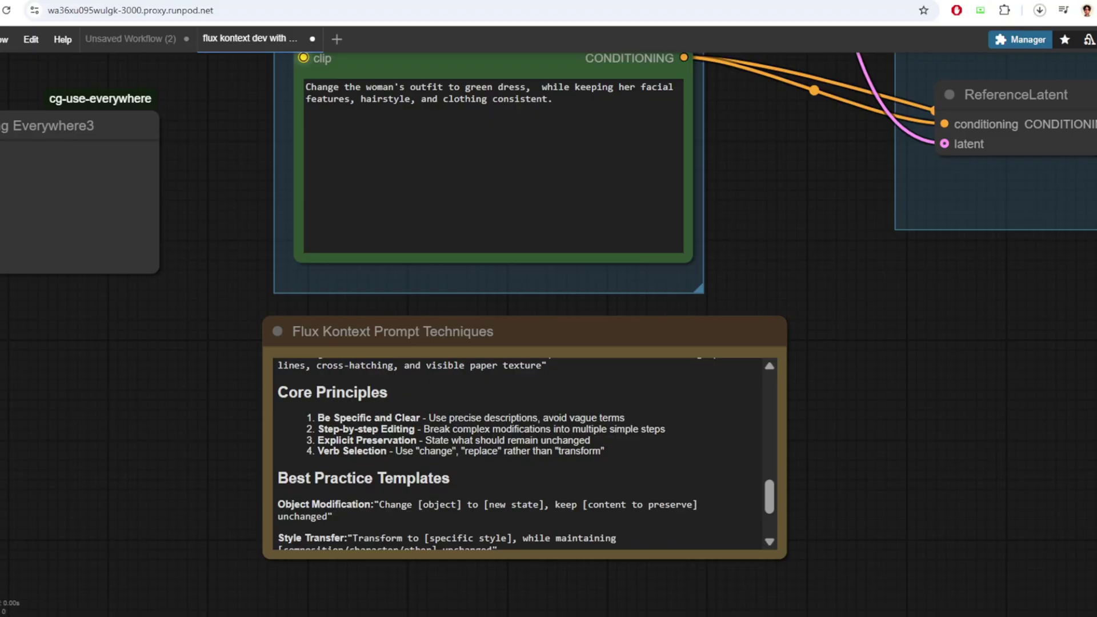
# Step: Look over the KSampler and Image Result from Flux Kontext nodes
pyautogui.scroll(-3, 851, 475)
pyautogui.scroll(3, 909, 435)
pyautogui.moveTo(910, 435); pyautogui.dragTo(416, 395)
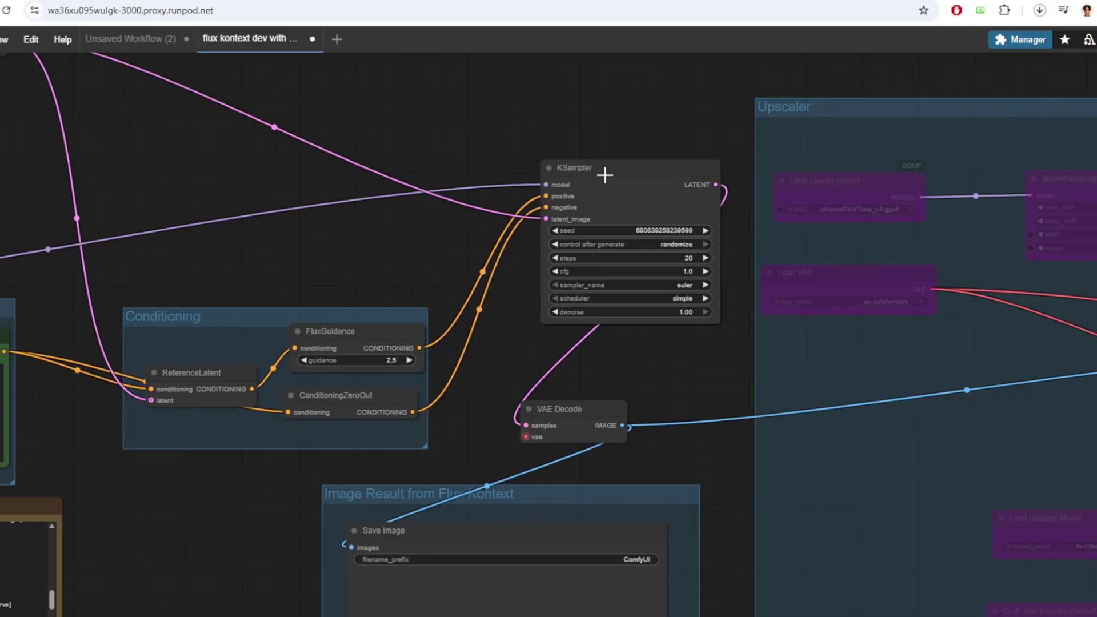
pyautogui.click(604, 277)
pyautogui.scroll(-5, 698, 232)
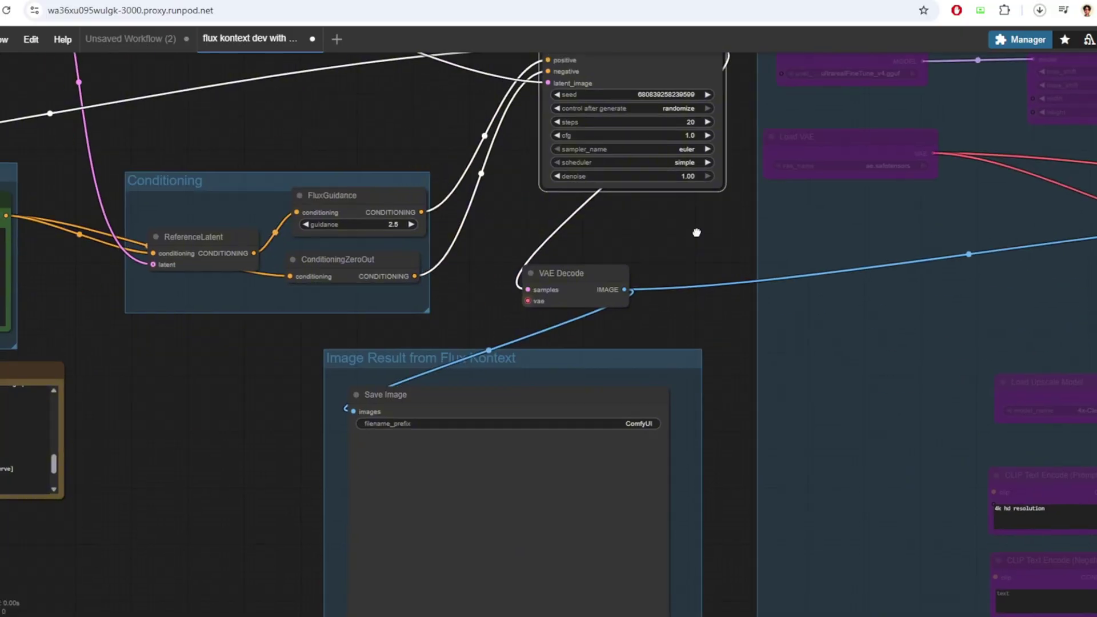
pyautogui.click(507, 366)
pyautogui.moveTo(702, 320); pyautogui.dragTo(277, 387)
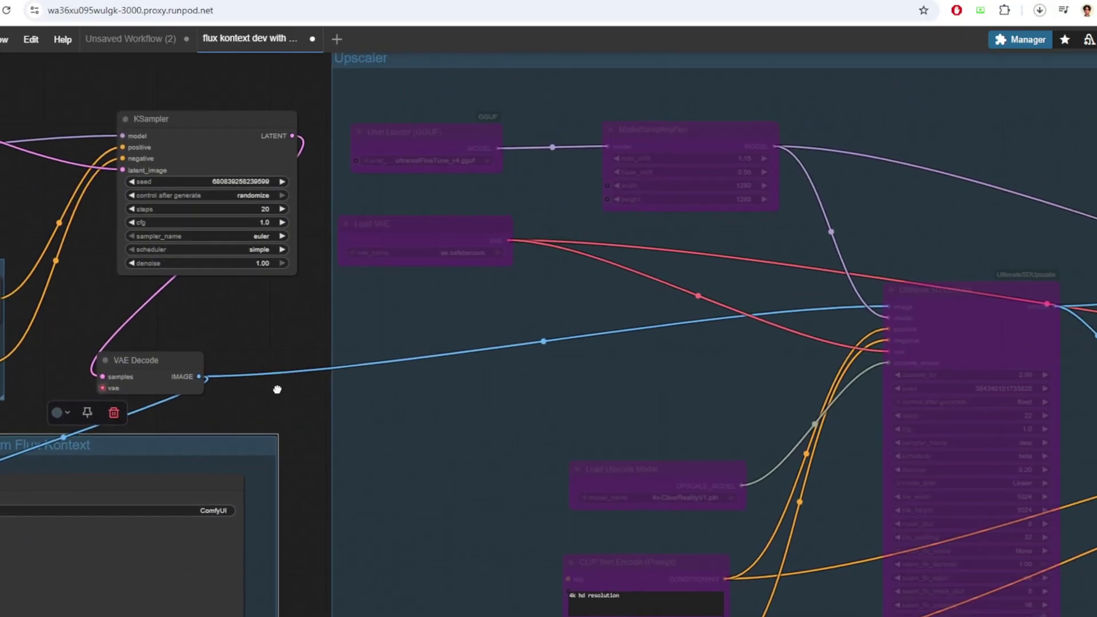
pyautogui.scroll(1, 502, 193)
# Step: Select every node in the Upscaler group and bypass them
pyautogui.click(465, 115)
pyautogui.rightClick(429, 119)
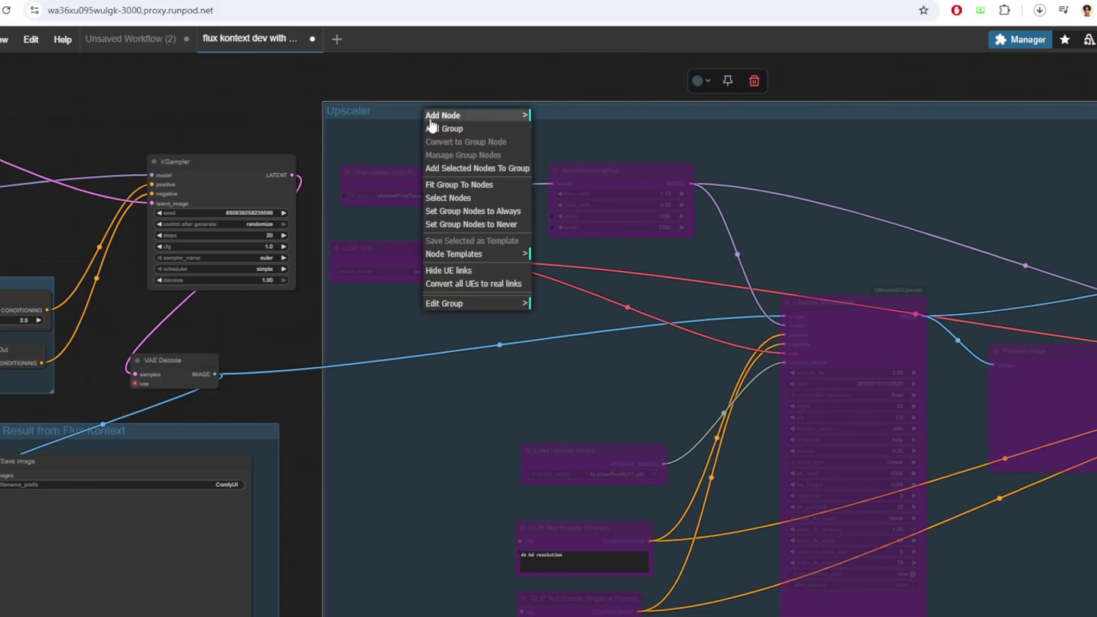
pyautogui.scroll(-2, 311, 391)
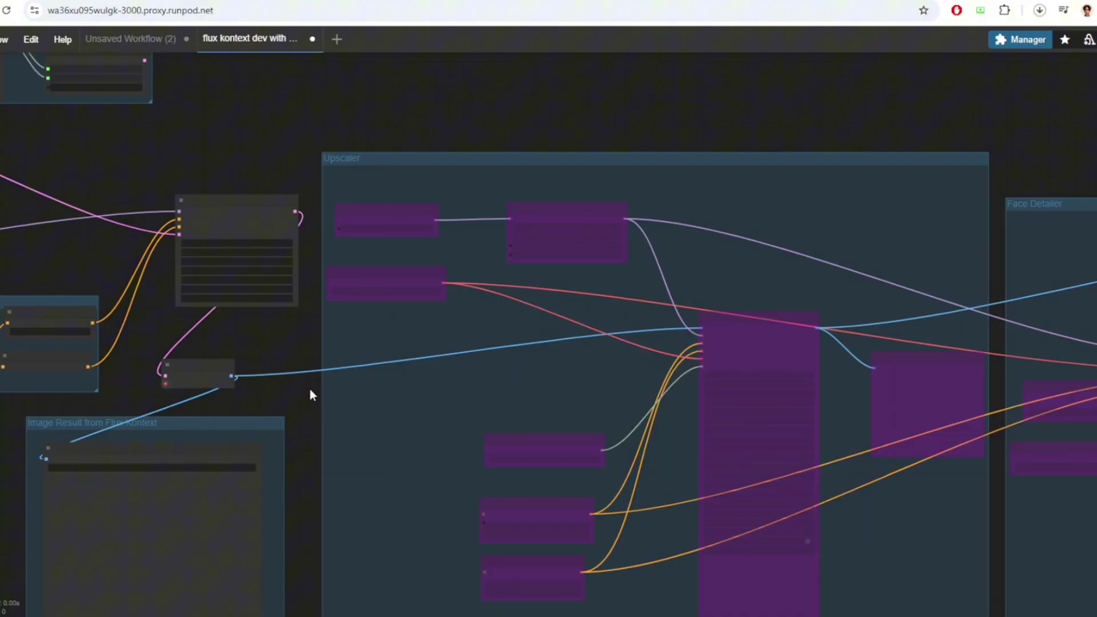
pyautogui.moveTo(310, 394); pyautogui.dragTo(270, 355)
pyautogui.moveTo(282, 112); pyautogui.dragTo(947, 606)
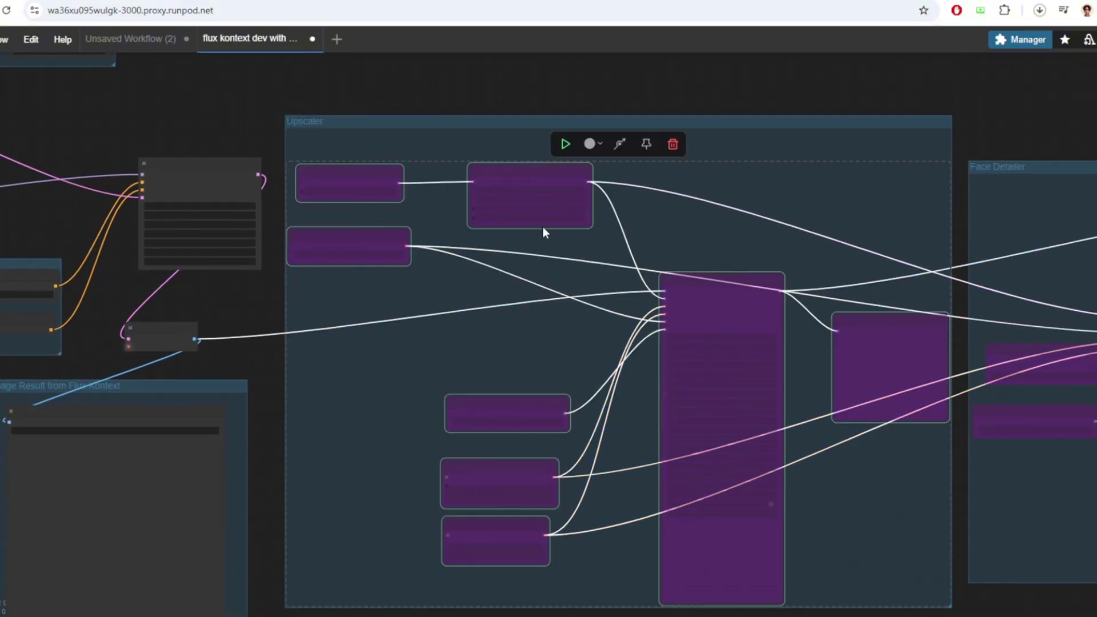
pyautogui.rightClick(521, 157)
pyautogui.click(547, 354)
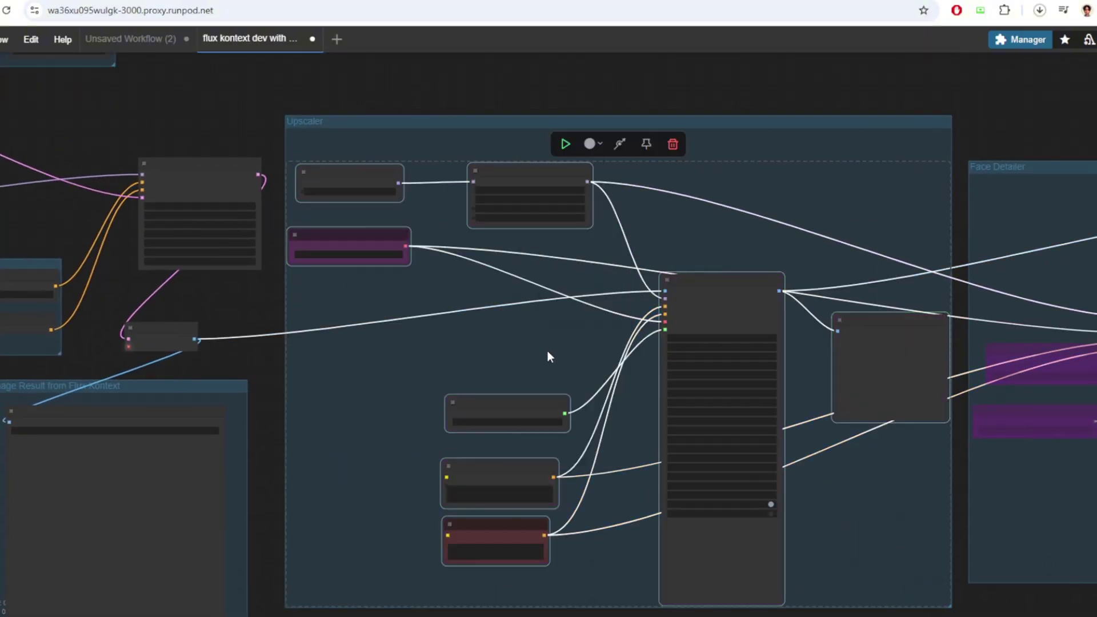
pyautogui.click(431, 337)
# Step: Add a Load Image node beside Load VAE, link it to Ultimate SD Upscale, then undo the link
pyautogui.scroll(3, 411, 327)
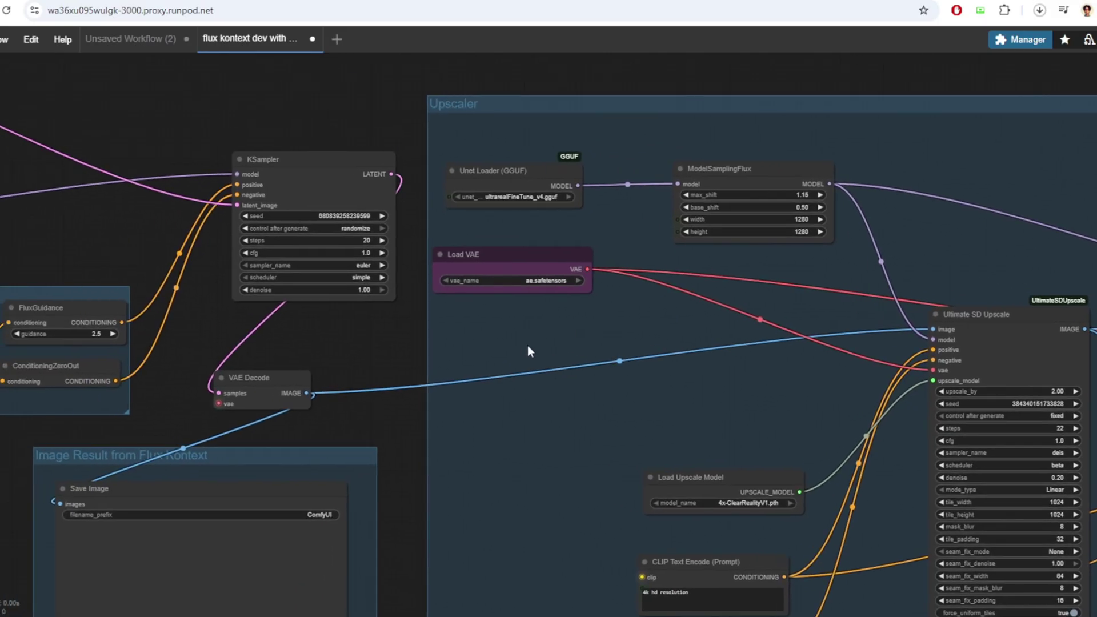
pyautogui.scroll(-1, 527, 345)
pyautogui.click(285, 380)
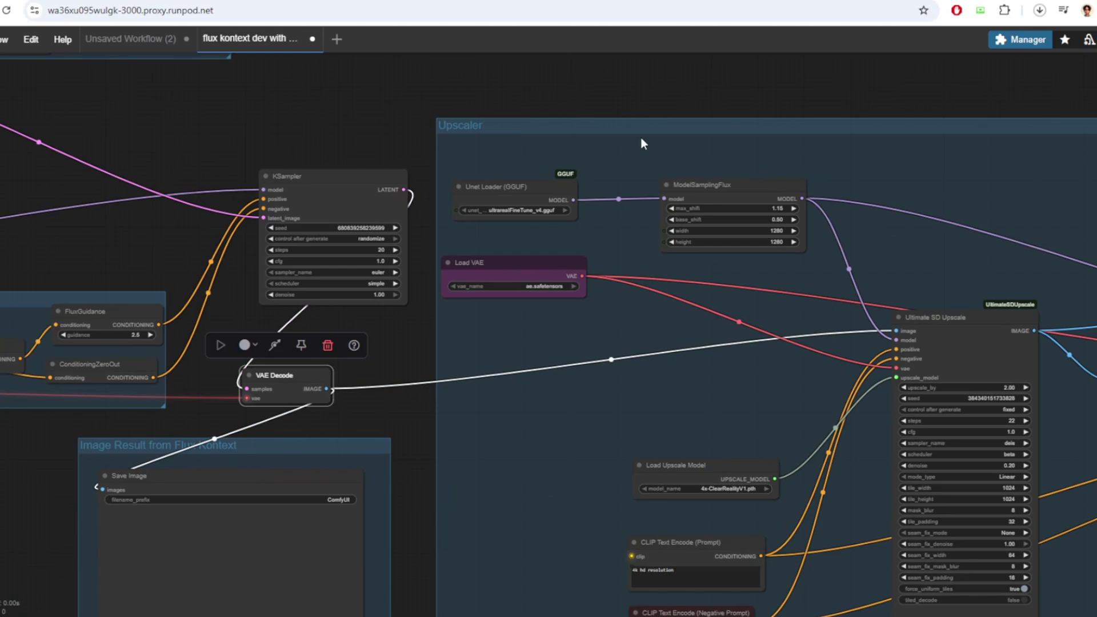
pyautogui.doubleClick(629, 90)
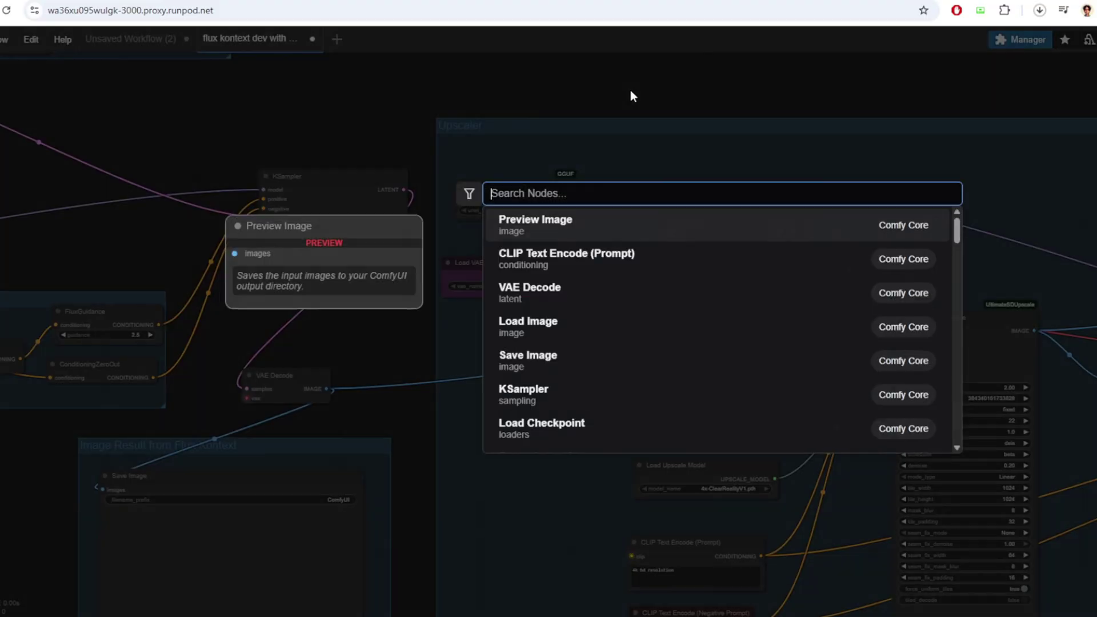
pyautogui.write('load')
pyautogui.press('Return')
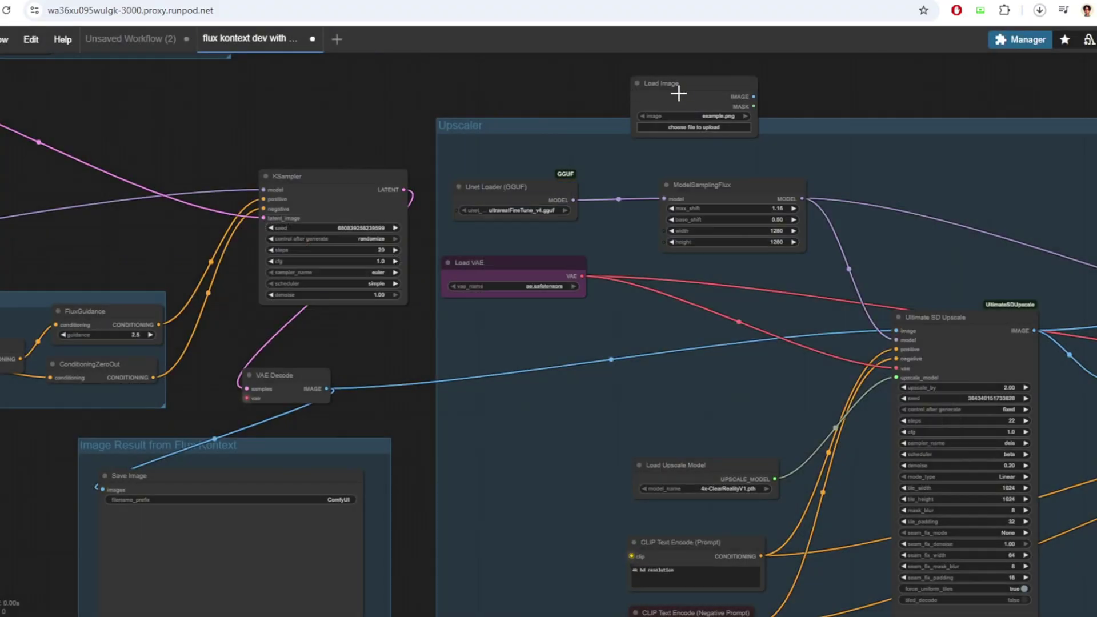
pyautogui.moveTo(672, 86); pyautogui.dragTo(596, 305)
pyautogui.moveTo(689, 328); pyautogui.dragTo(895, 330)
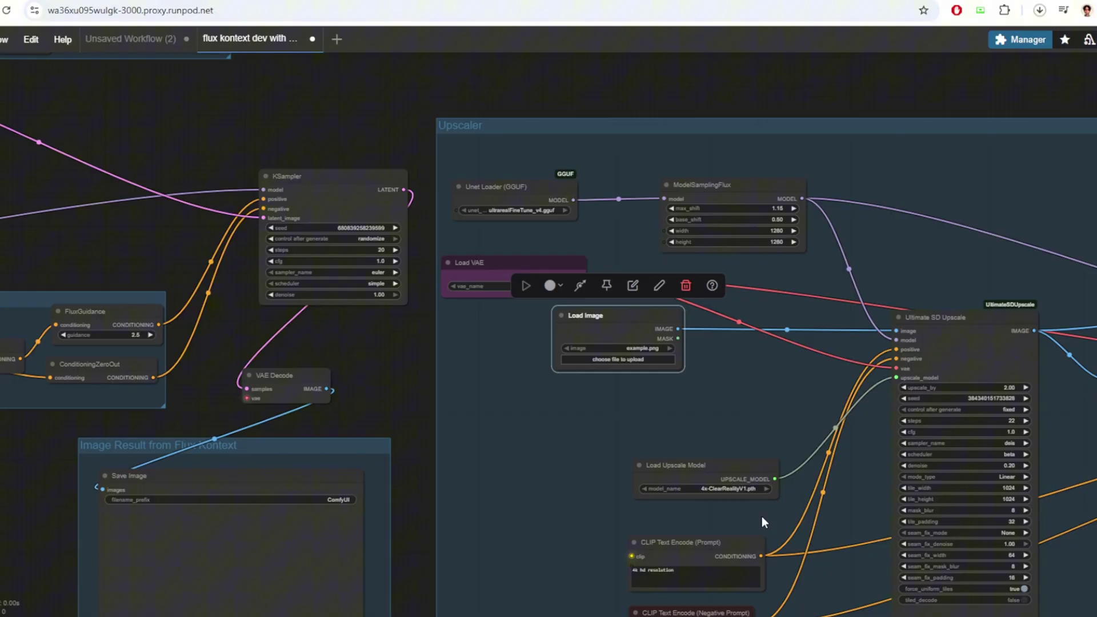
pyautogui.hotkey('ctrl', 'z')
pyautogui.hotkey('ctrl', 'z')
# Step: Select all Face Detailer nodes and turn their bypass off
pyautogui.scroll(-2, 796, 518)
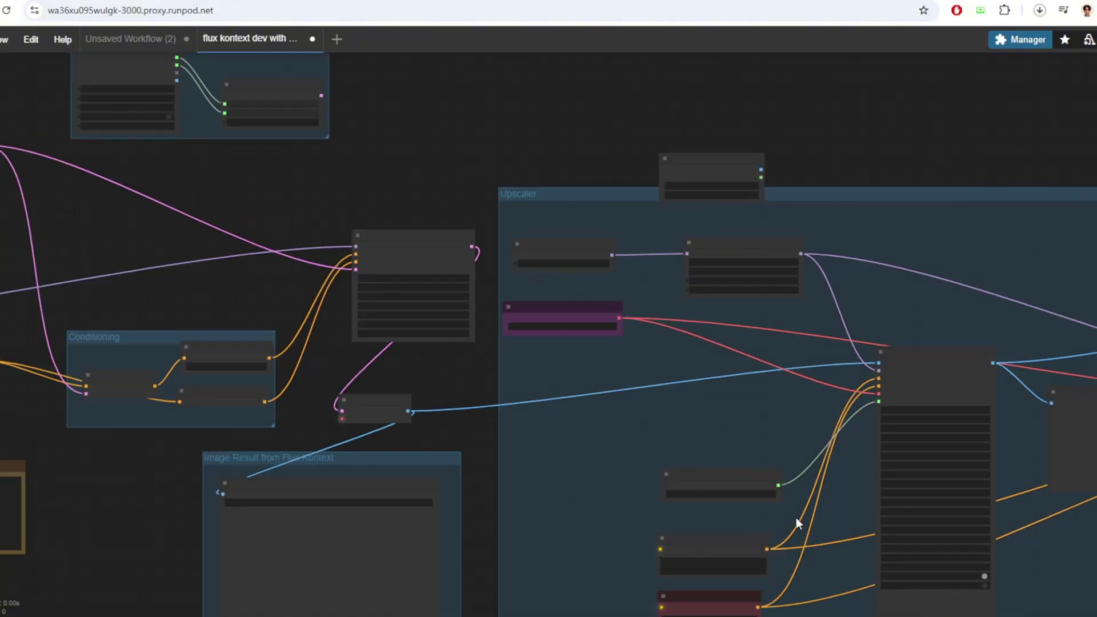
pyautogui.moveTo(958, 146); pyautogui.dragTo(219, 136)
pyautogui.scroll(-1, 735, 167)
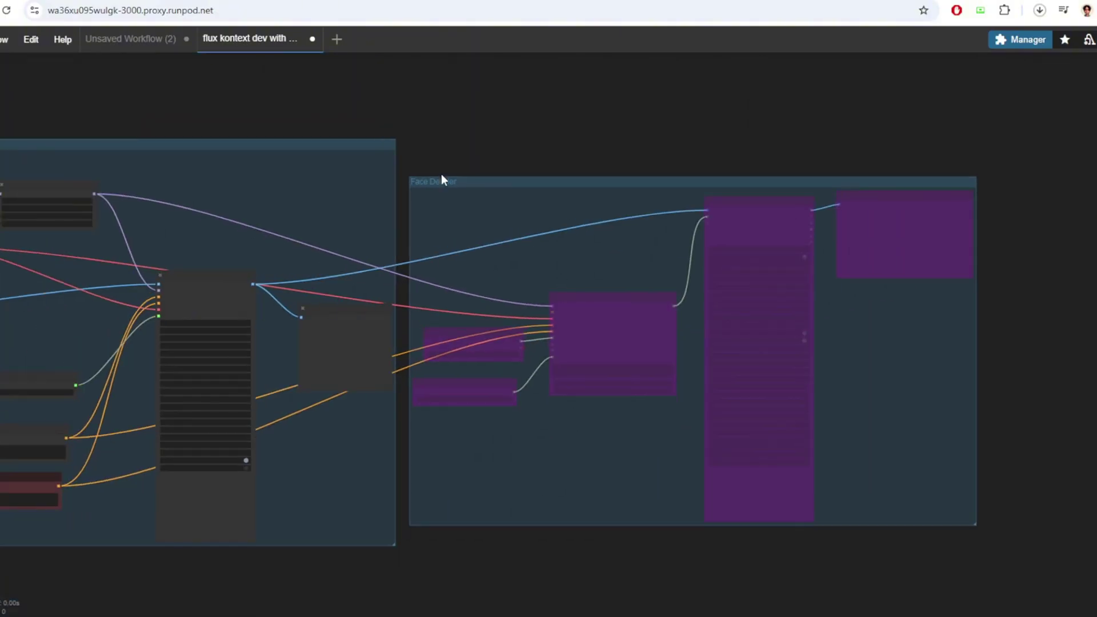
pyautogui.moveTo(416, 139); pyautogui.dragTo(1007, 533)
pyautogui.rightClick(758, 219)
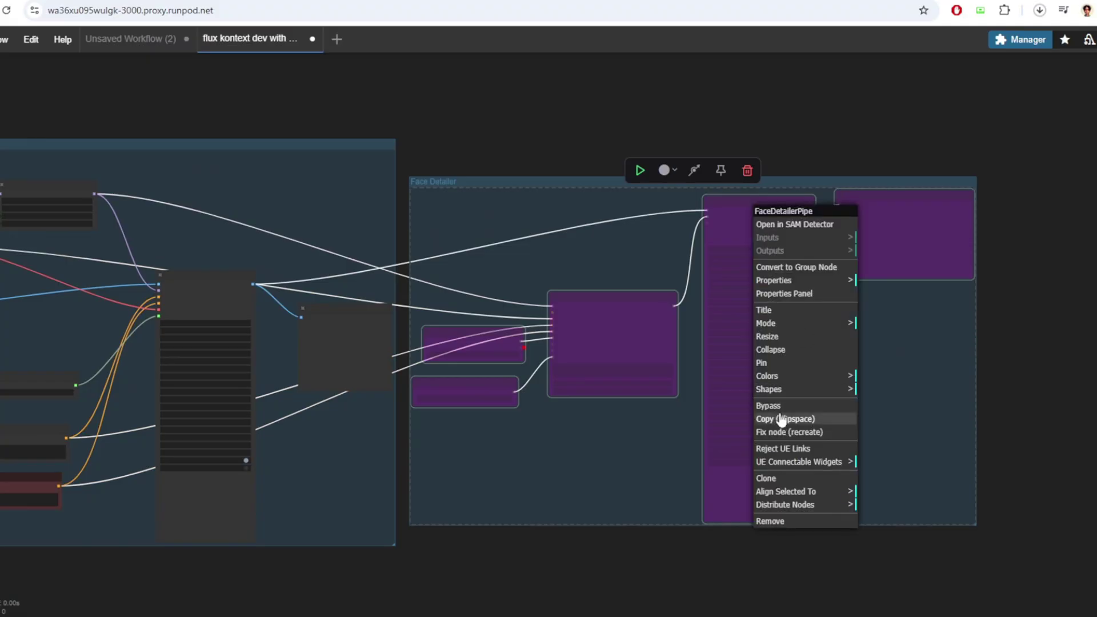
pyautogui.click(769, 405)
# Step: Add a Load Image node and connect it to FaceDetailer's image input
pyautogui.scroll(5, 595, 420)
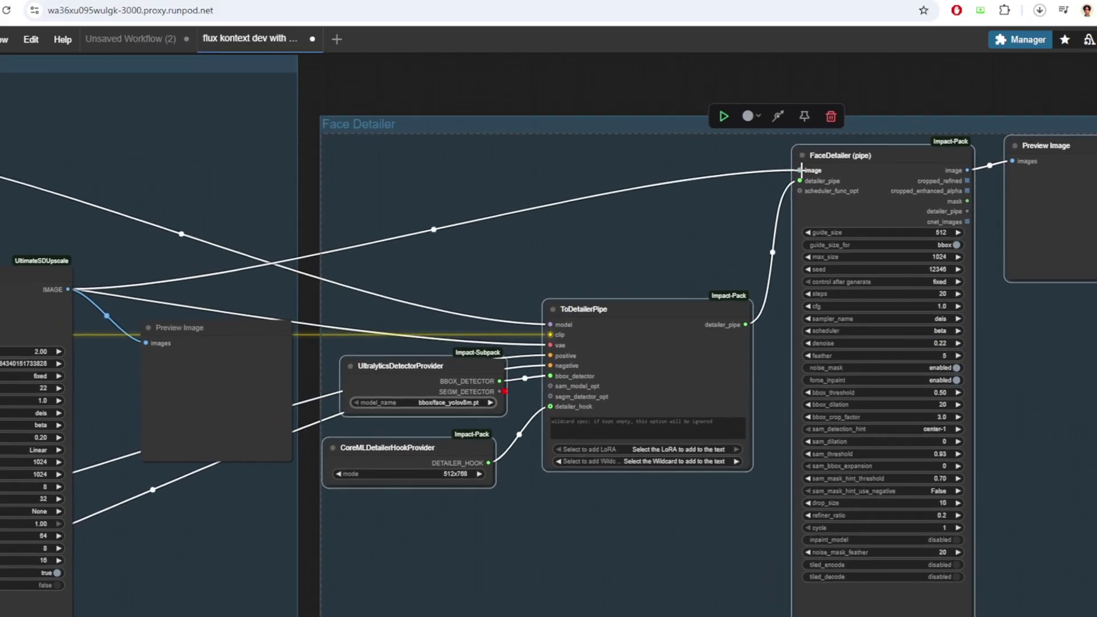
pyautogui.scroll(-2, 436, 299)
pyautogui.moveTo(411, 294); pyautogui.dragTo(697, 300)
pyautogui.doubleClick(790, 119)
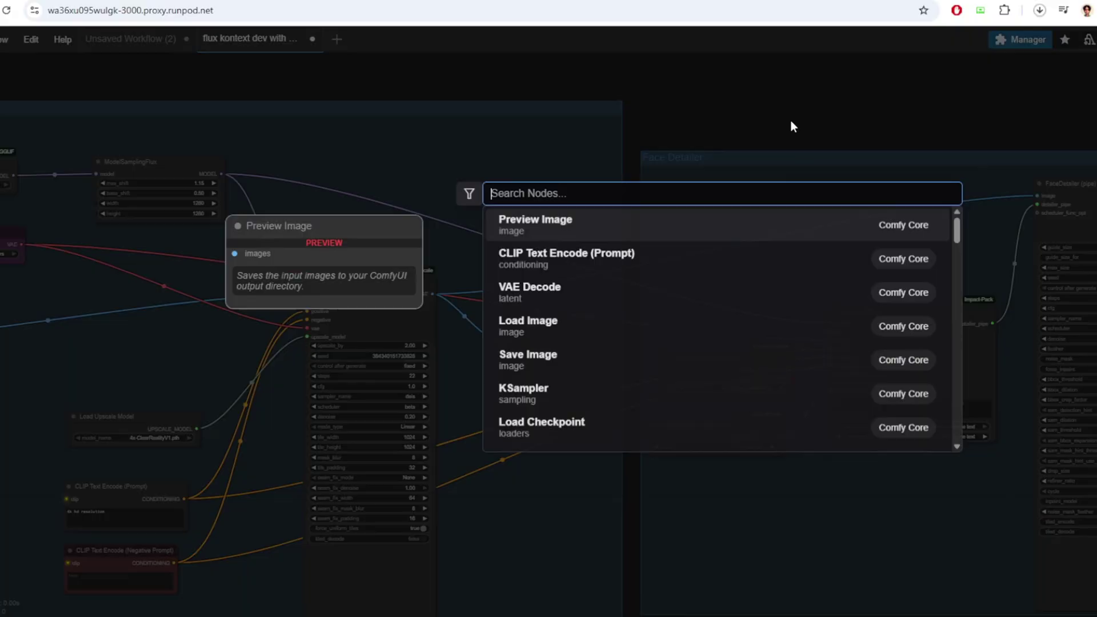
pyautogui.write('load')
pyautogui.press('Return')
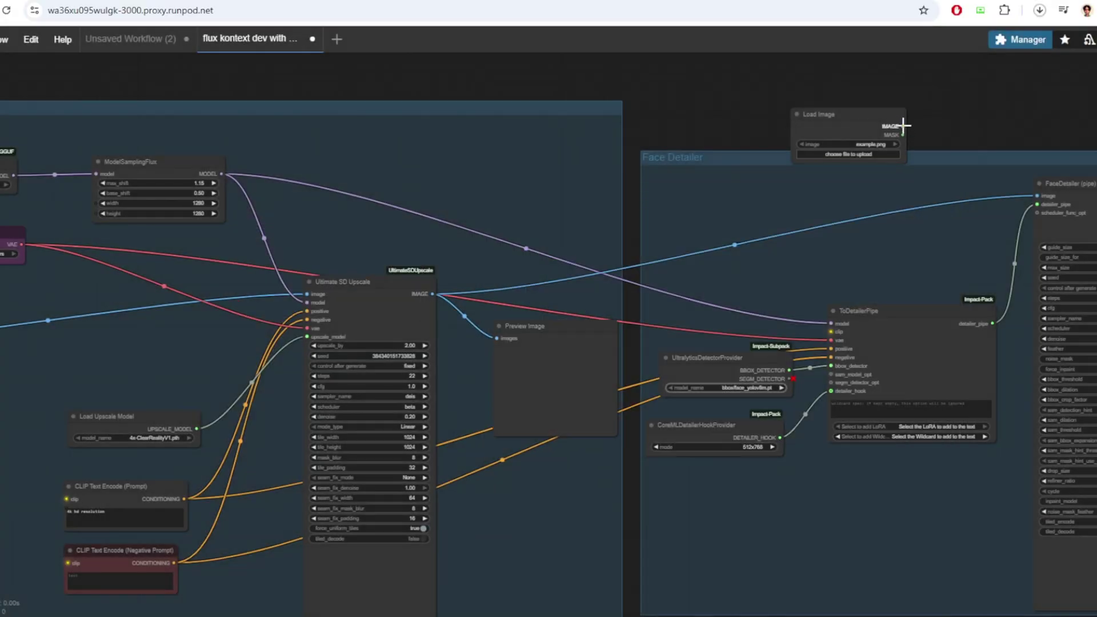
pyautogui.moveTo(902, 126); pyautogui.dragTo(1036, 196)
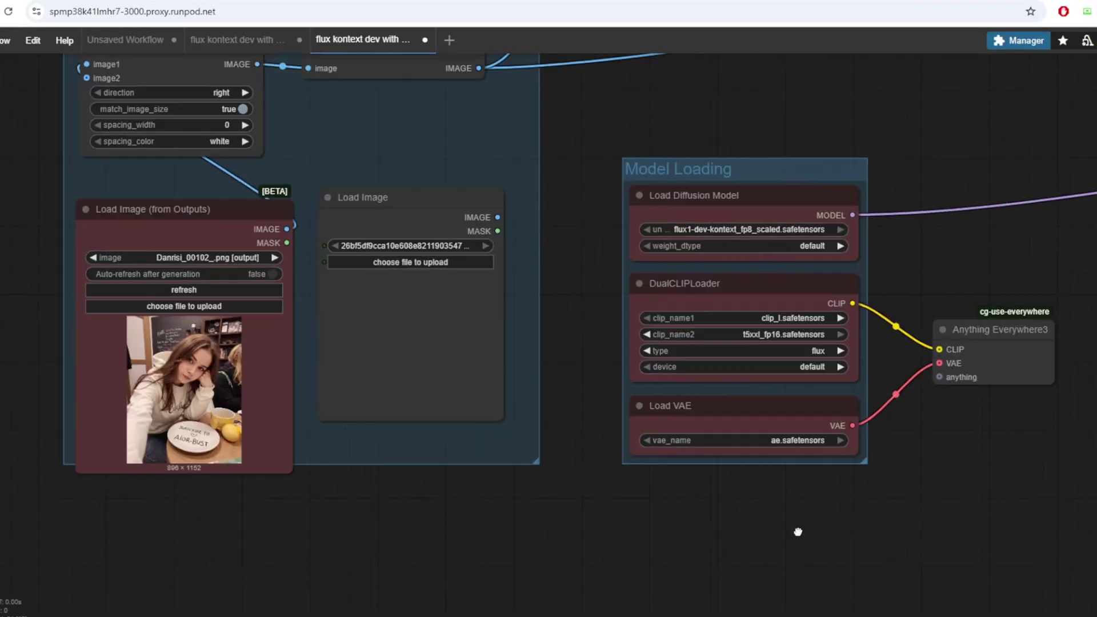
# Step: Pan to the hamster result and select its Save Image node
pyautogui.moveTo(795, 528); pyautogui.dragTo(836, 540)
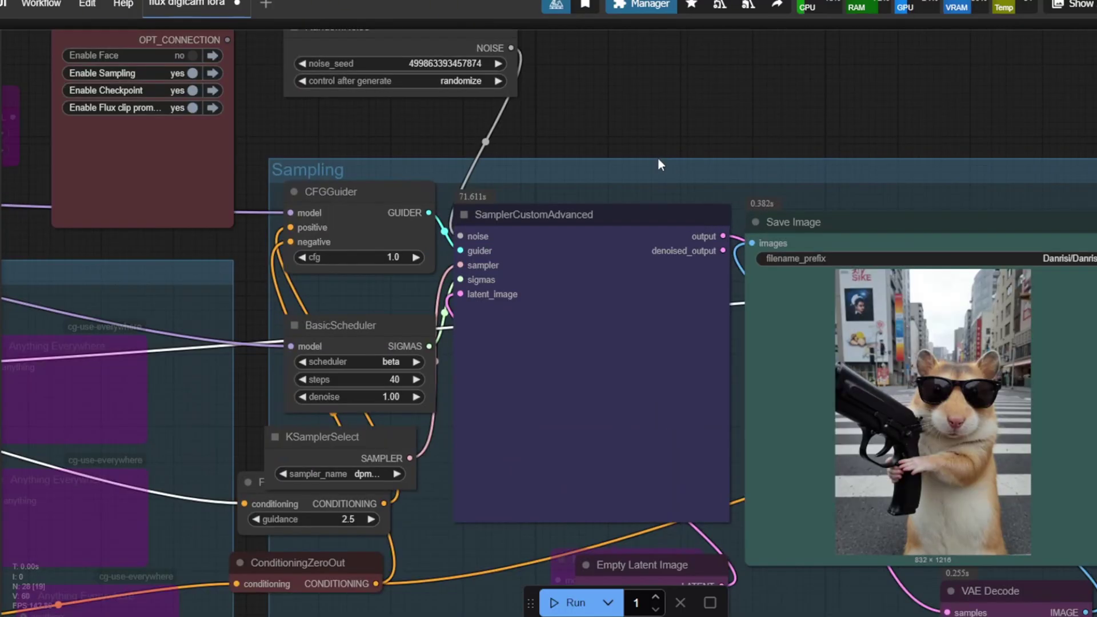
pyautogui.moveTo(657, 157); pyautogui.dragTo(514, 44)
pyautogui.click(743, 148)
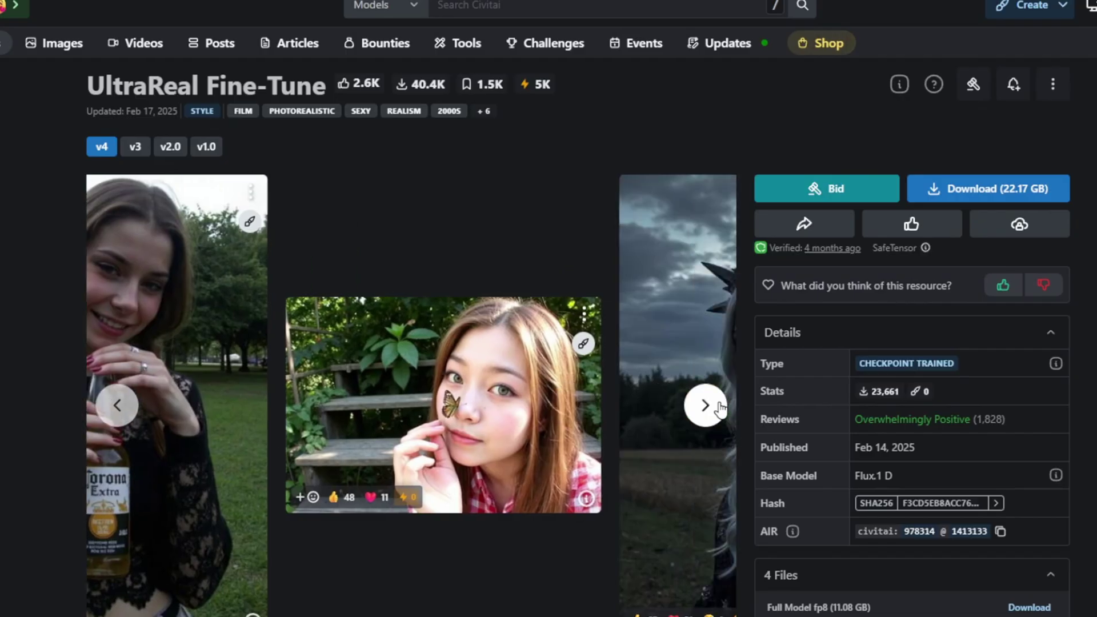
# Step: Step through the UltraReal Fine-Tune sample gallery until the night-driving car shots appear
pyautogui.click(719, 405)
pyautogui.click(719, 406)
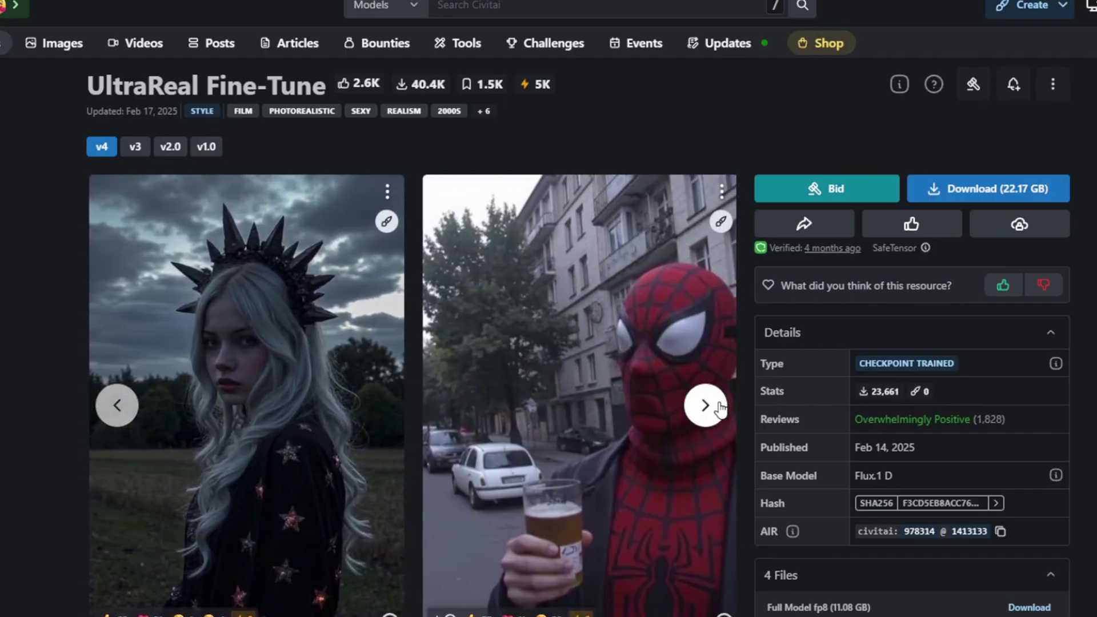
pyautogui.click(718, 405)
pyautogui.click(719, 405)
pyautogui.click(705, 406)
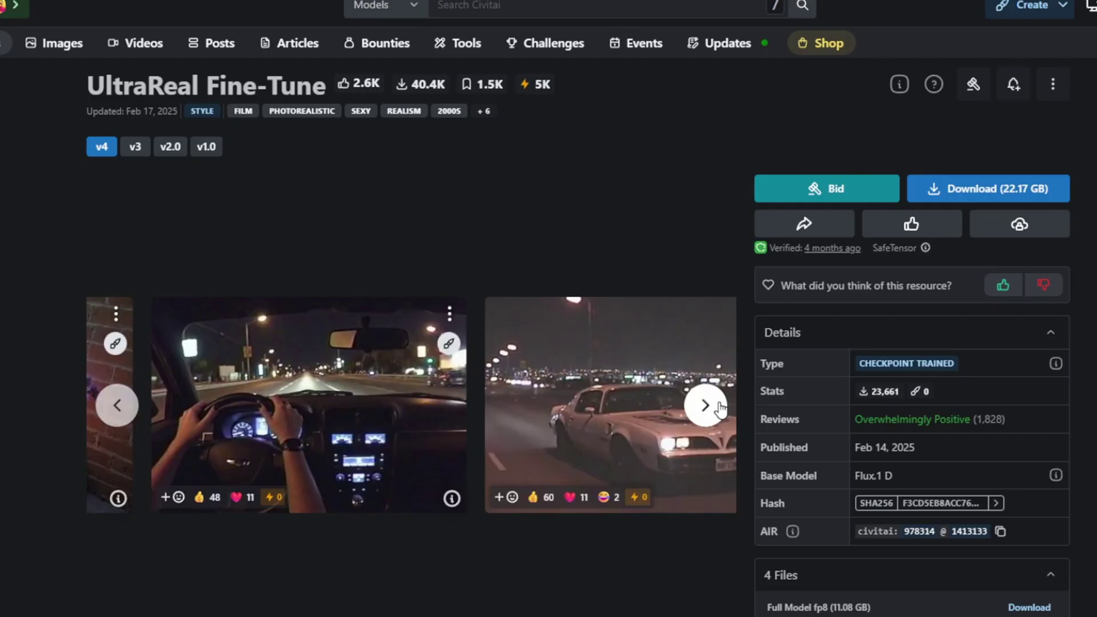
pyautogui.click(706, 406)
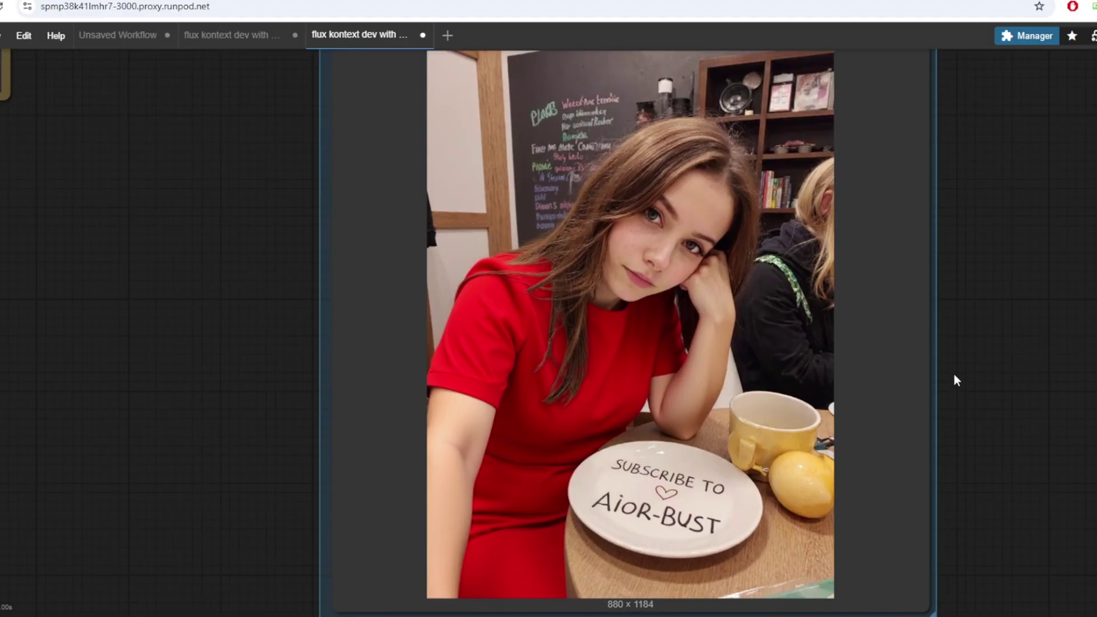
# Step: Check the red-dress result, then select all of the left-side-view prompt text
pyautogui.scroll(-3, 954, 374)
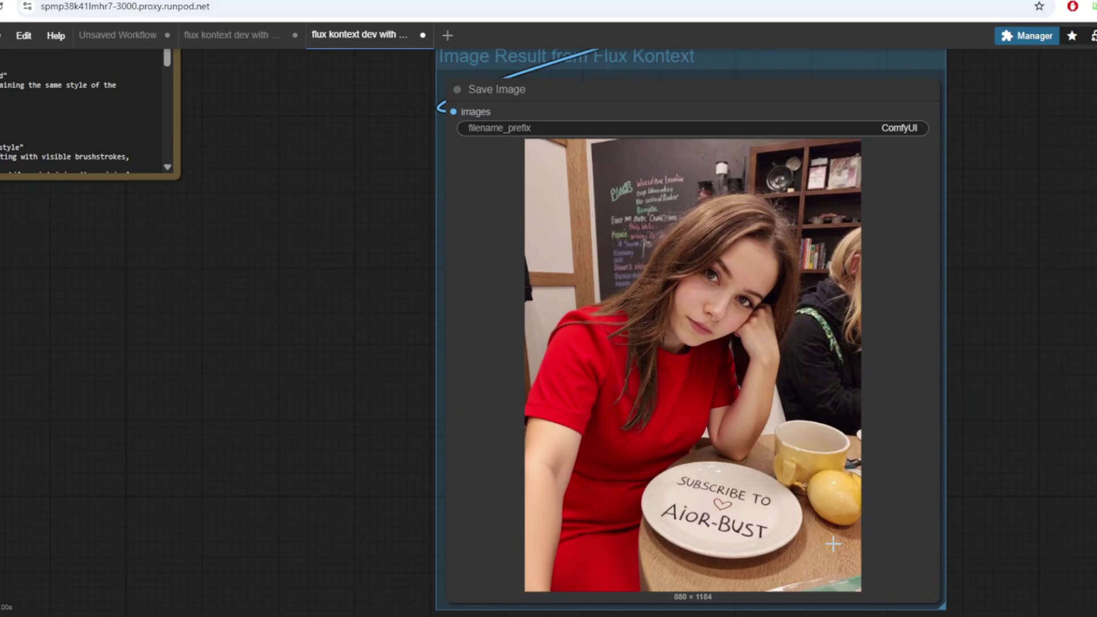
pyautogui.hotkey('ctrl', 'a')
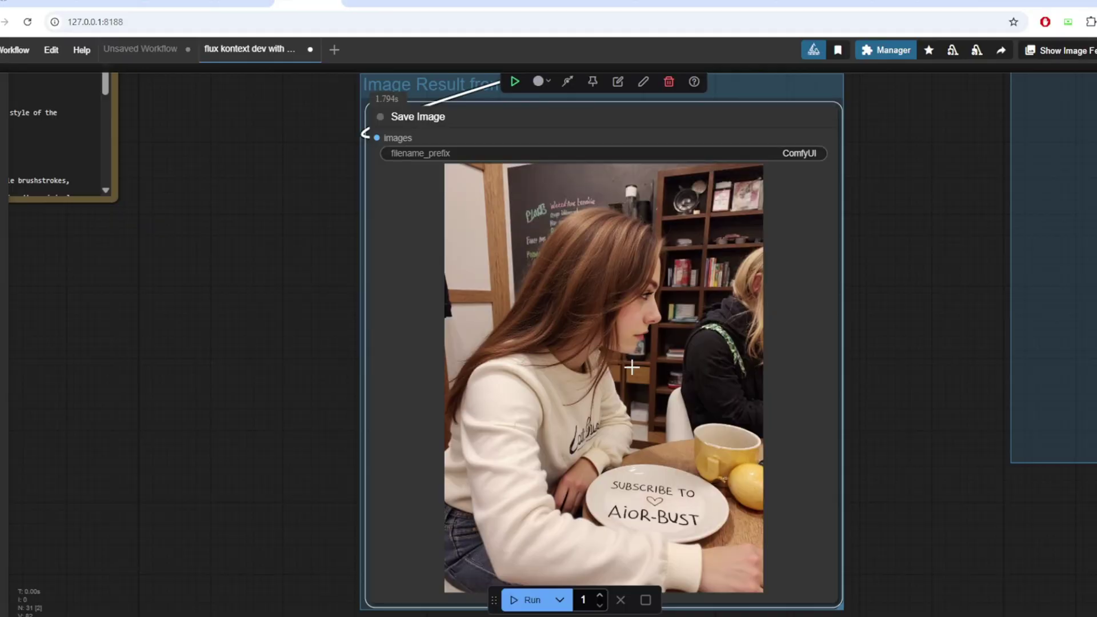
# Step: Pan to the Prompt and Conditioning groups and enlarge the left side-view result
pyautogui.scroll(-5, 231, 400)
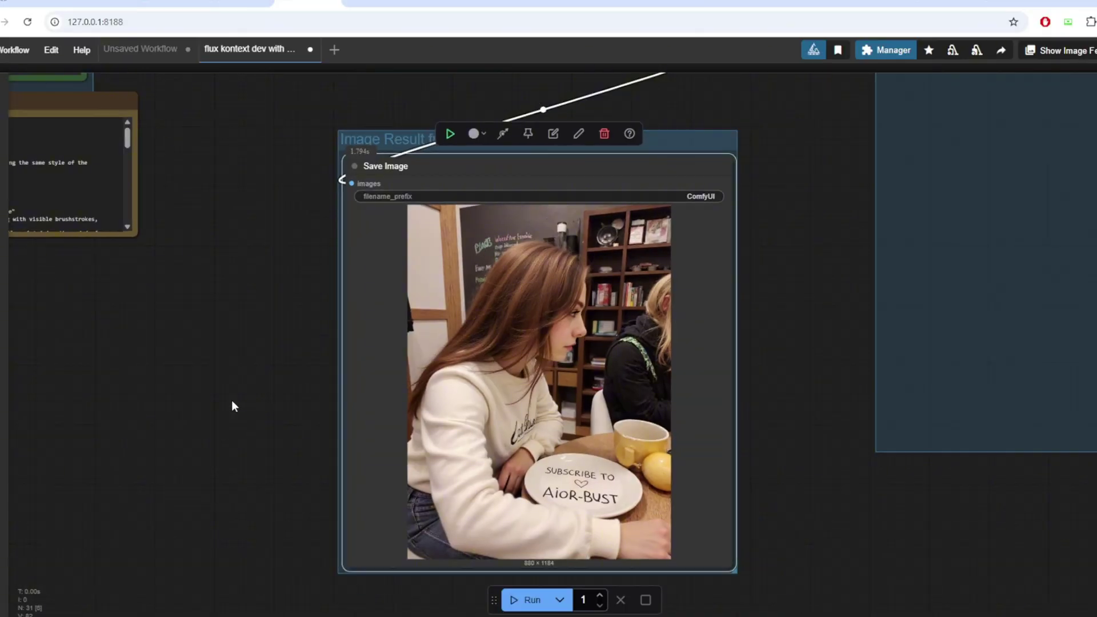
pyautogui.moveTo(204, 416); pyautogui.dragTo(420, 427)
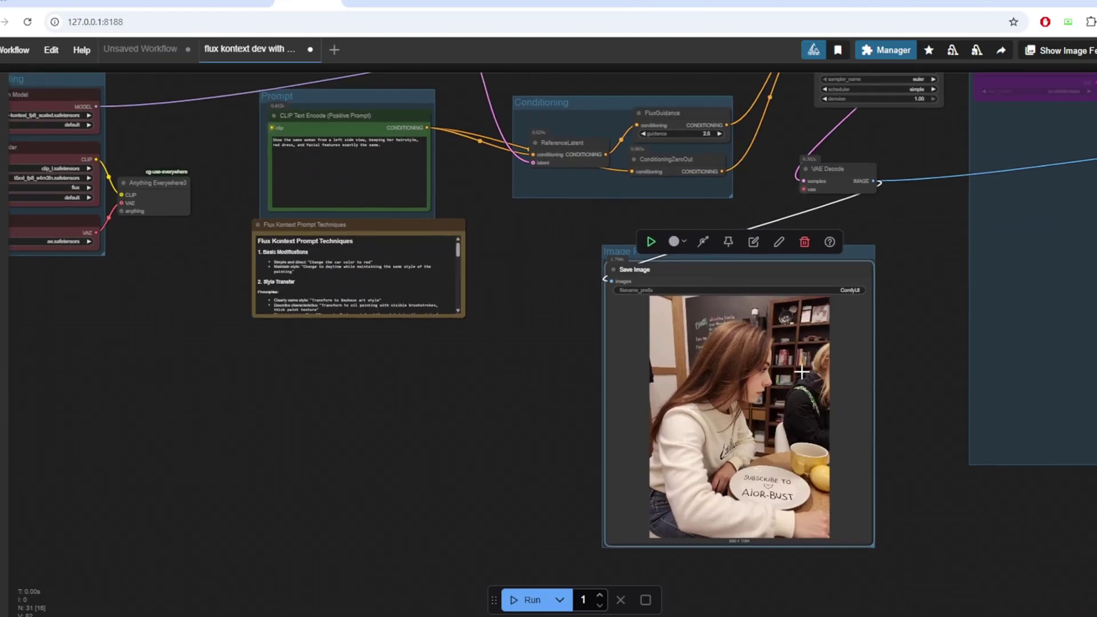
pyautogui.scroll(8, 801, 371)
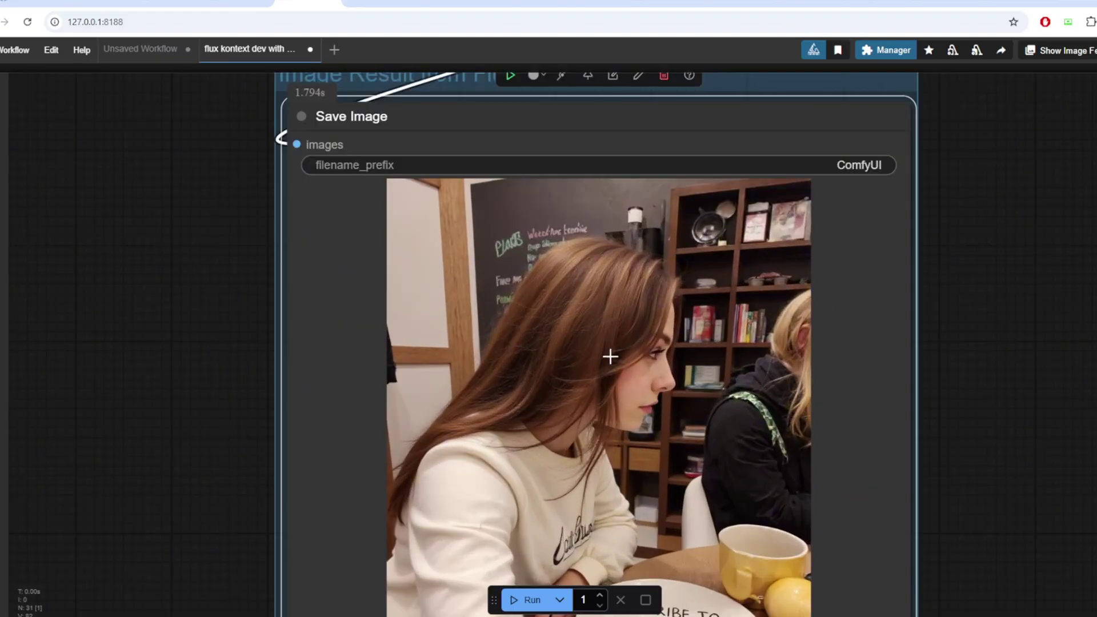
pyautogui.moveTo(1001, 372); pyautogui.dragTo(975, 307)
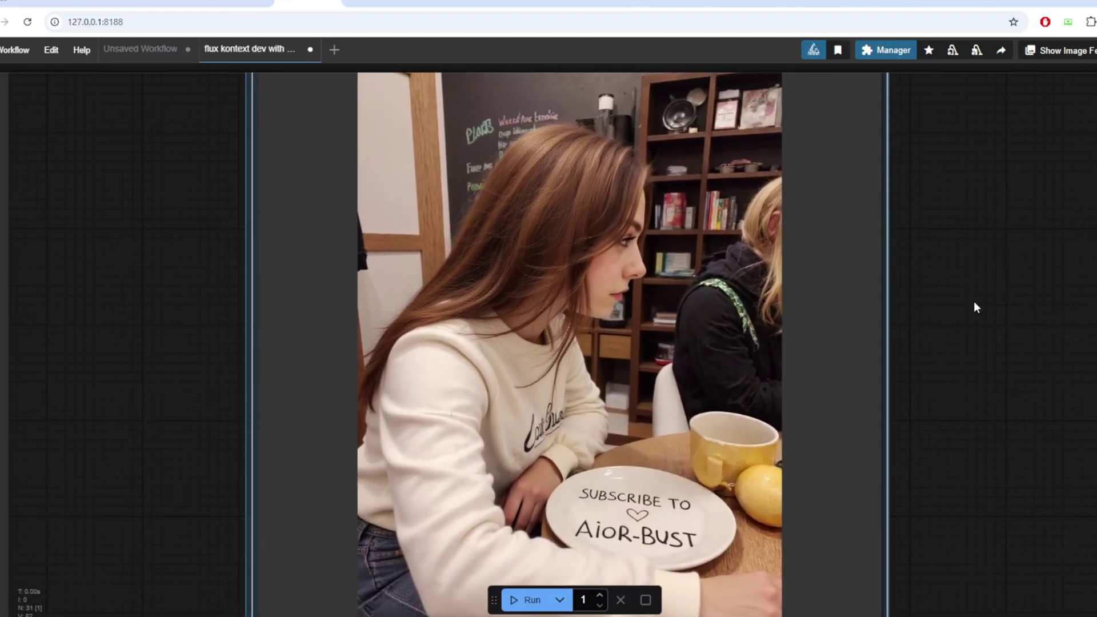
# Step: Replace the prompt with the detailed hat-removal prompt for the orange cat
pyautogui.click(899, 262)
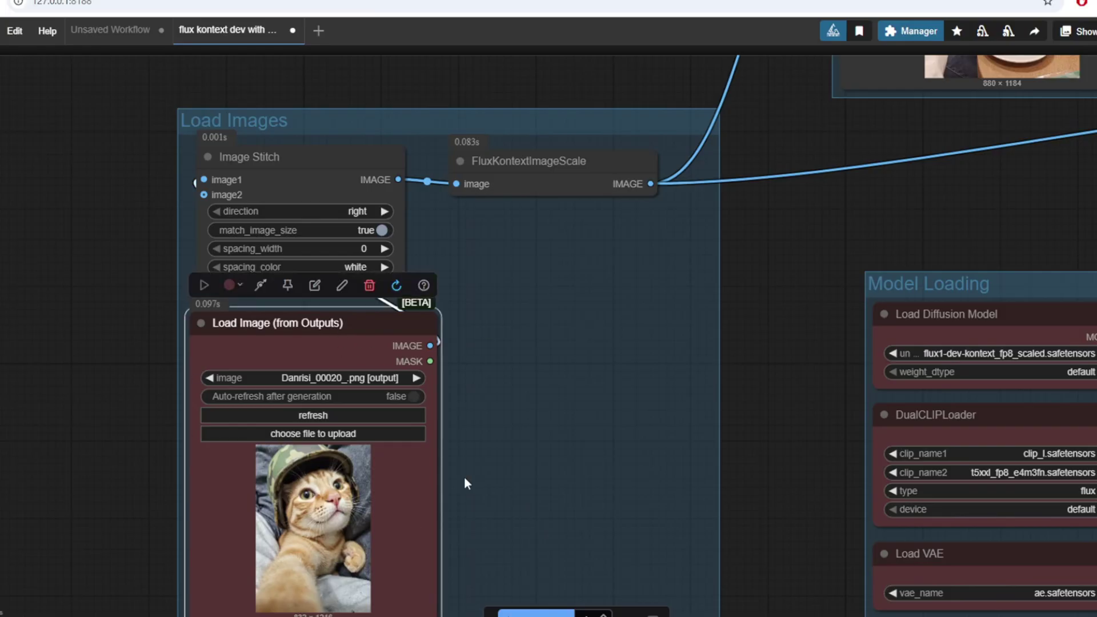
pyautogui.hscroll(15, 717, 453)
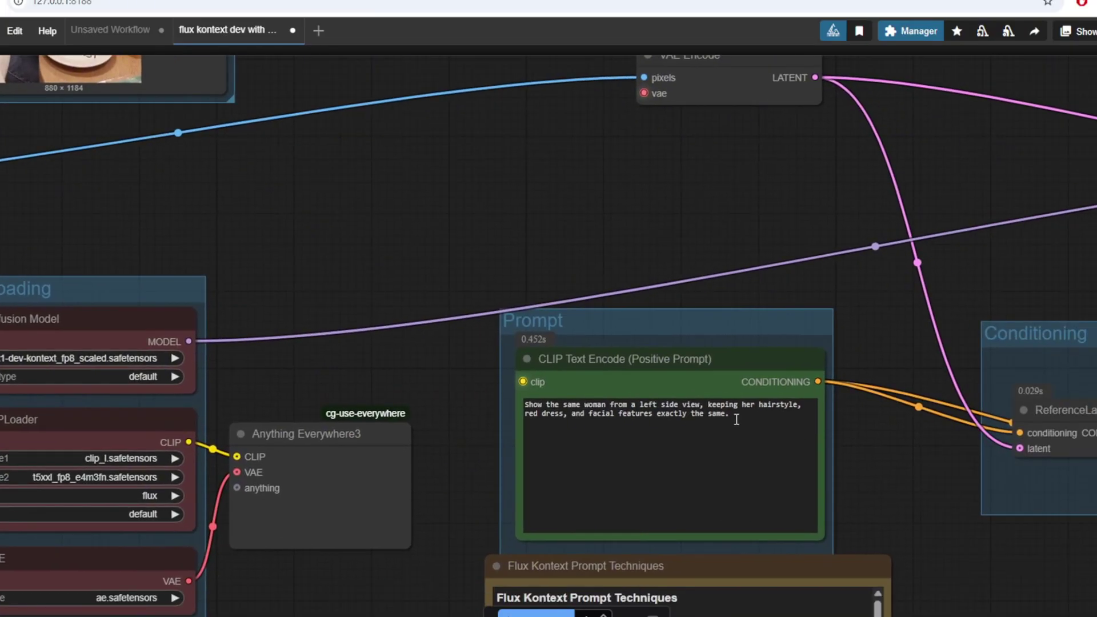
pyautogui.tripleClick(736, 419)
pyautogui.write('Remo')
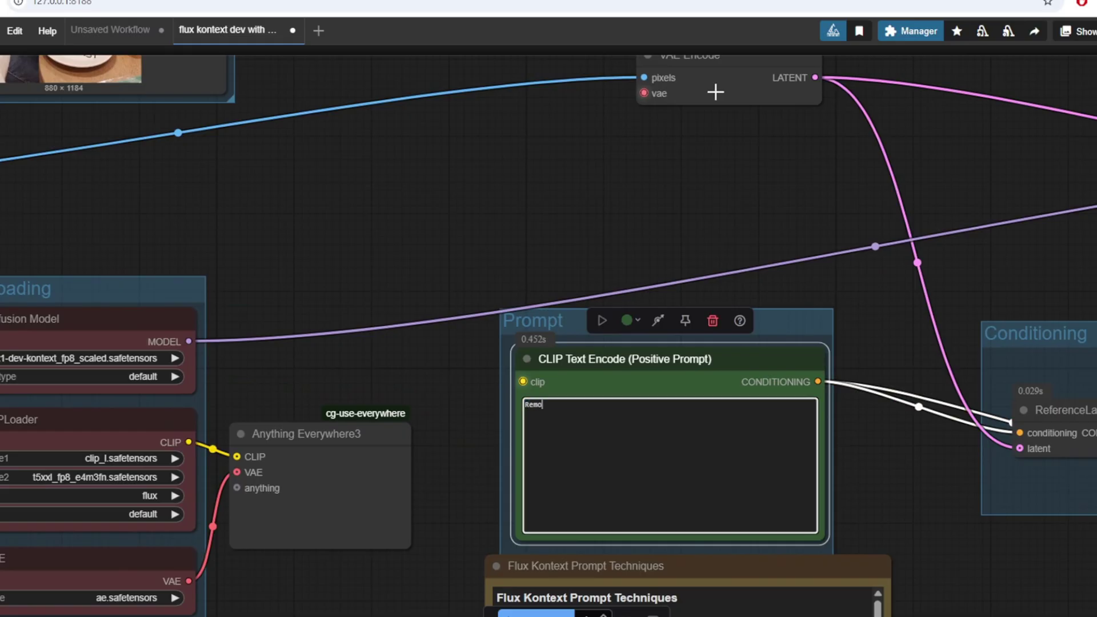
pyautogui.write('ve a hat from this orange cat')
pyautogui.hotkey('ctrl', 'a')
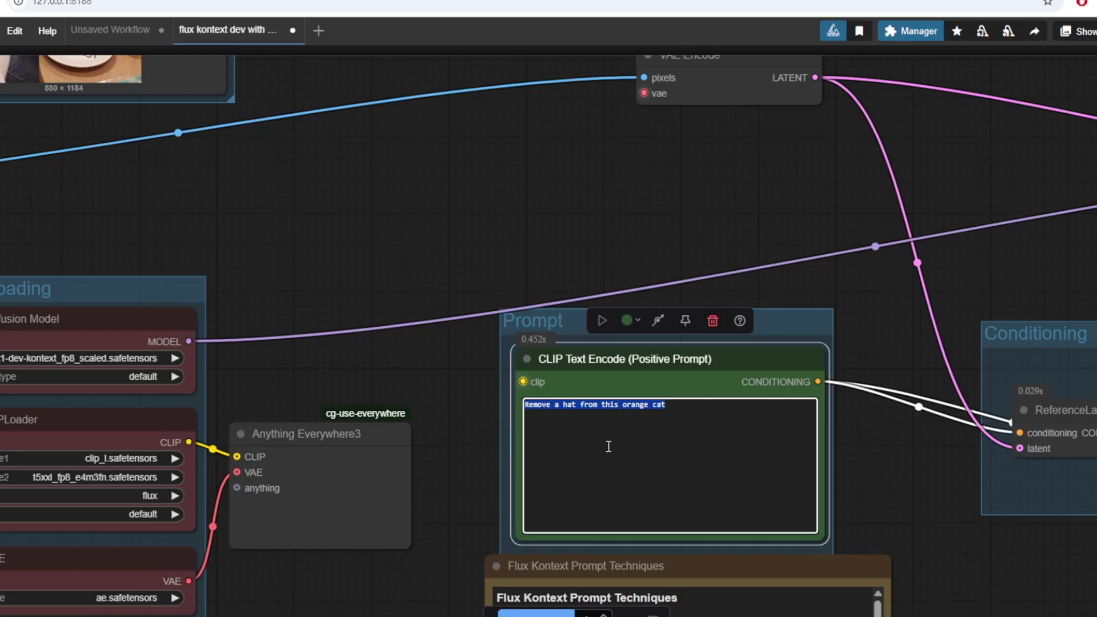
pyautogui.write("Remove the hat from the orange cat while keeping the cat's fur color, expression, and pose exactly the same.")
pyautogui.moveTo(883, 447); pyautogui.dragTo(820, 399)
pyautogui.hotkey('ctrl', 'a')
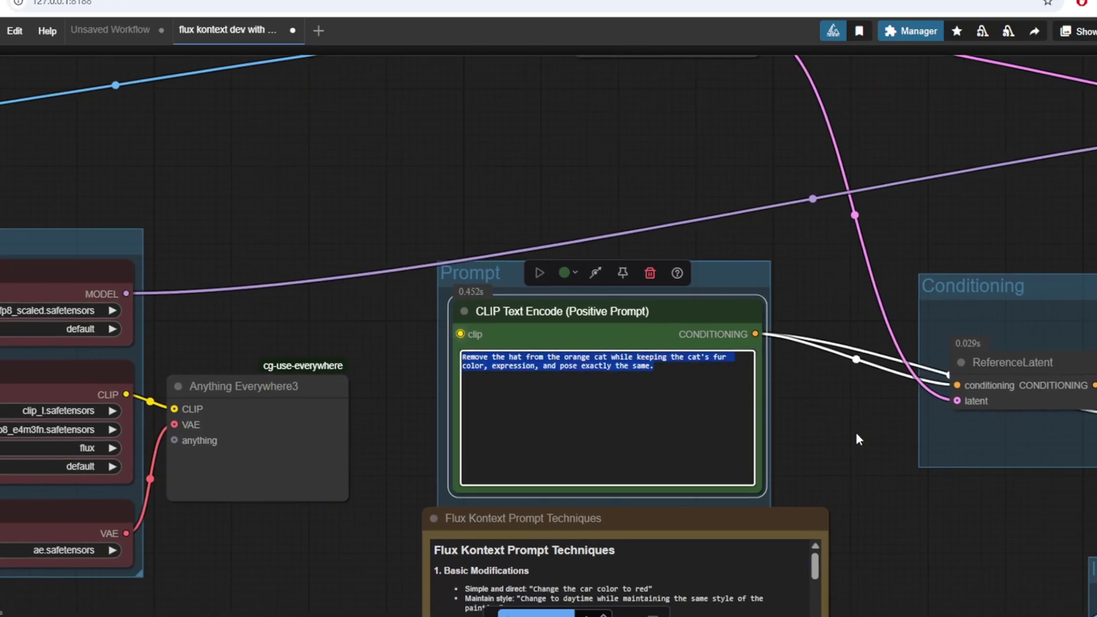
pyautogui.click(894, 504)
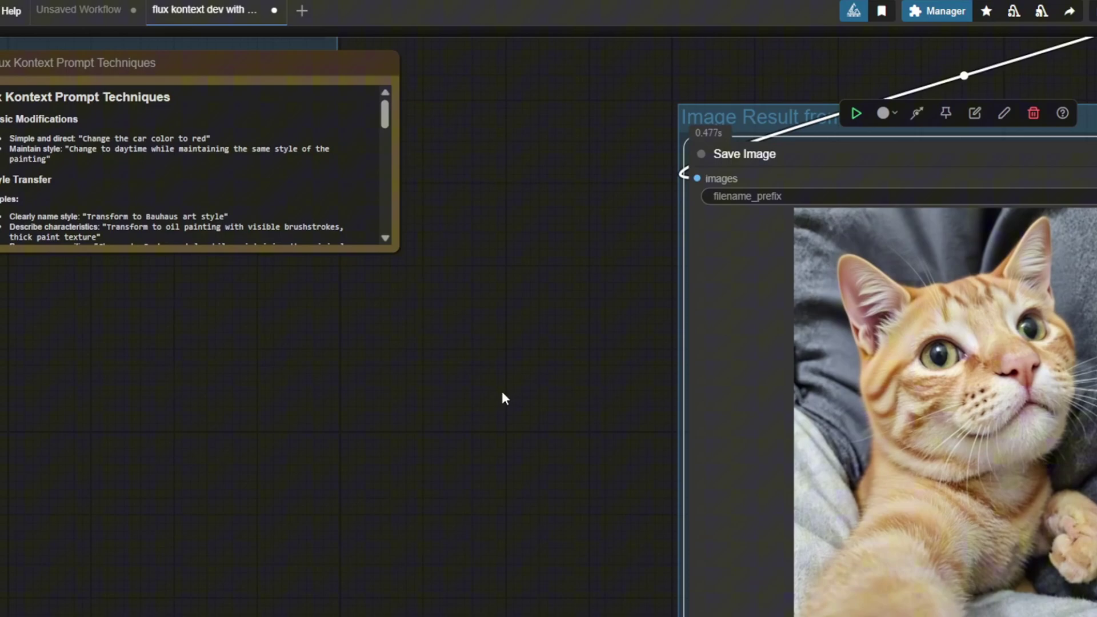
# Step: Place the Load Image (from Outputs) node beside the Save Image result
pyautogui.scroll(-6, 502, 391)
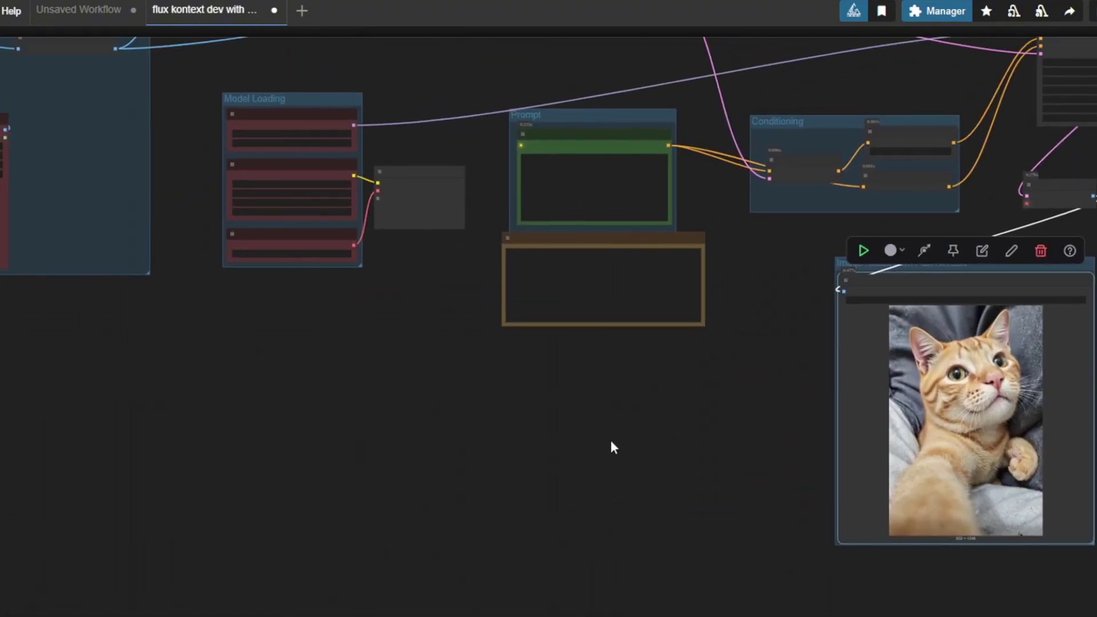
pyautogui.moveTo(965, 419); pyautogui.dragTo(727, 262)
pyautogui.scroll(8, 864, 330)
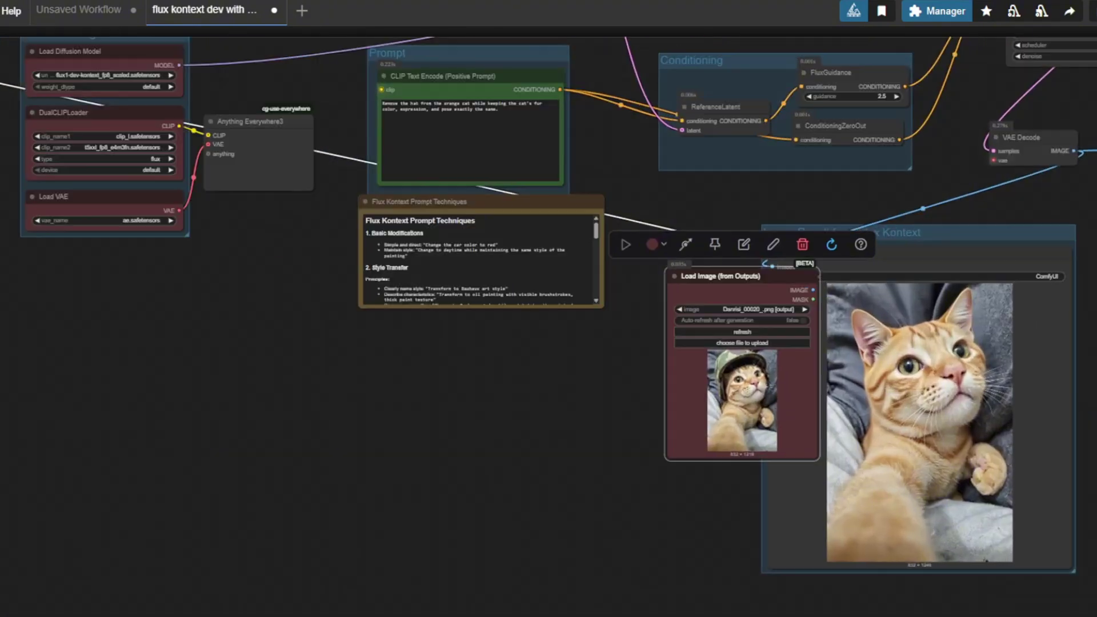
pyautogui.scroll(3, 800, 345)
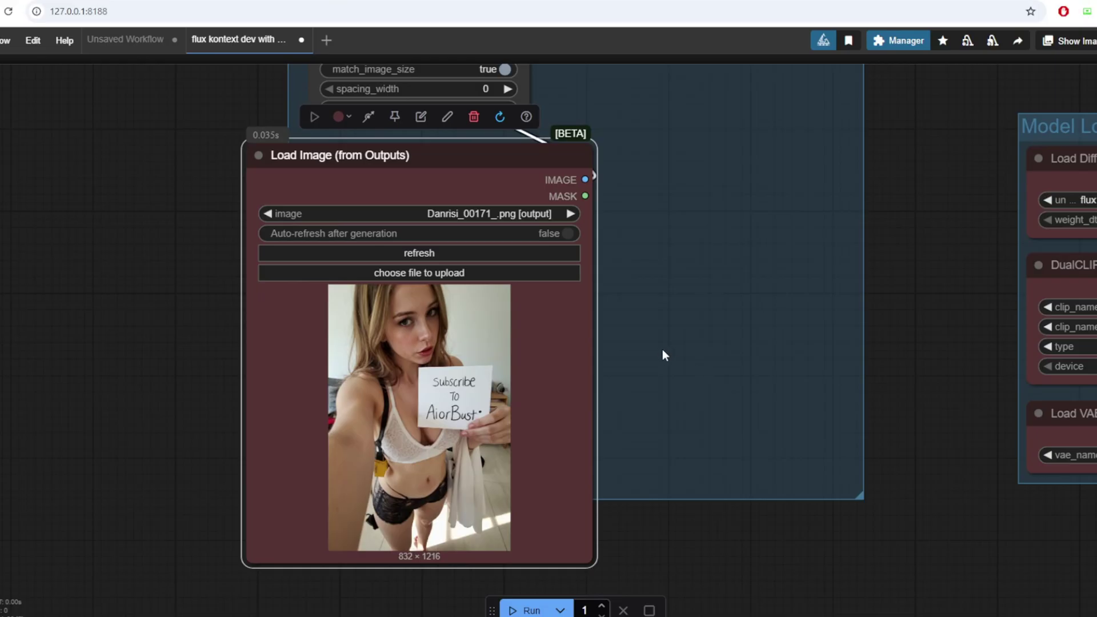
# Step: Select the full Ghibli animation style prompt, then zoom out to view the anime-style selfie
pyautogui.moveTo(924, 366); pyautogui.dragTo(864, 393)
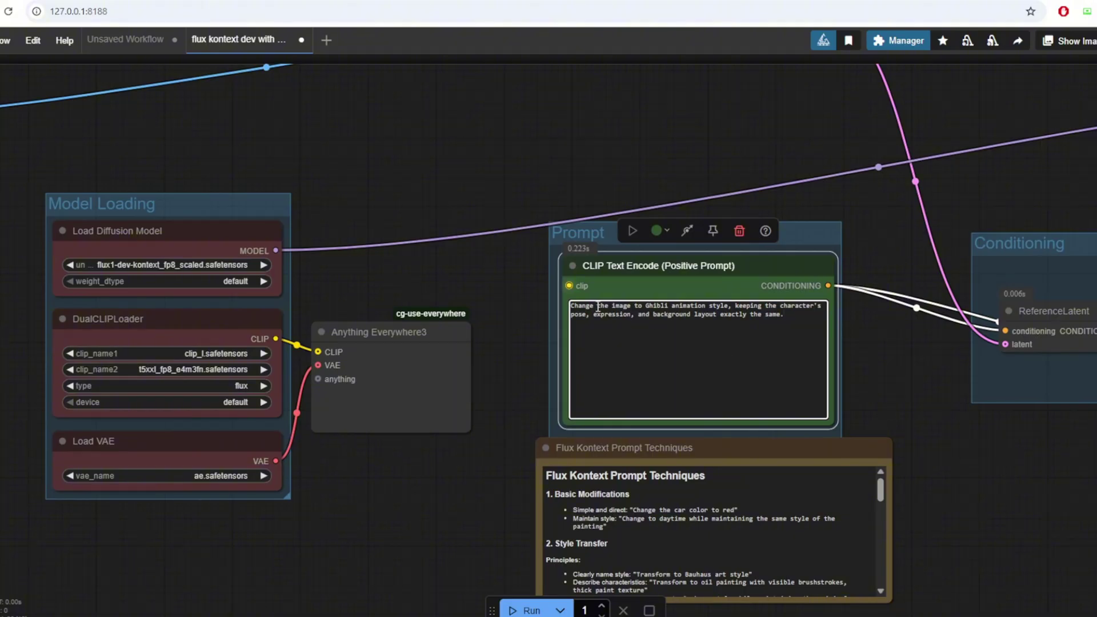
pyautogui.tripleClick(696, 313)
pyautogui.moveTo(696, 313); pyautogui.dragTo(843, 358)
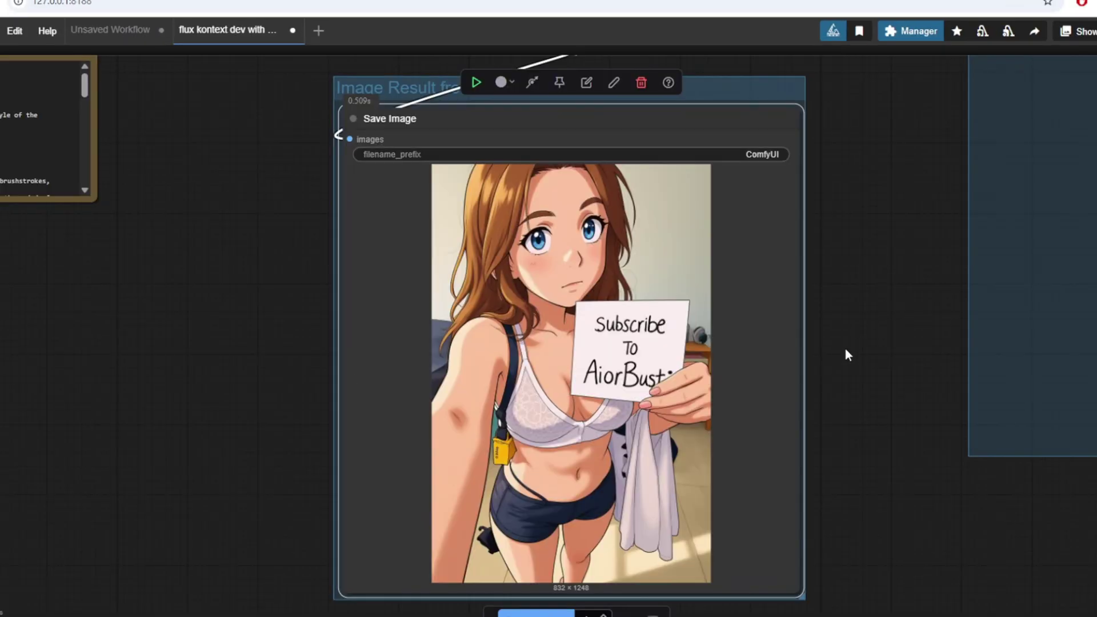
pyautogui.scroll(2, 847, 354)
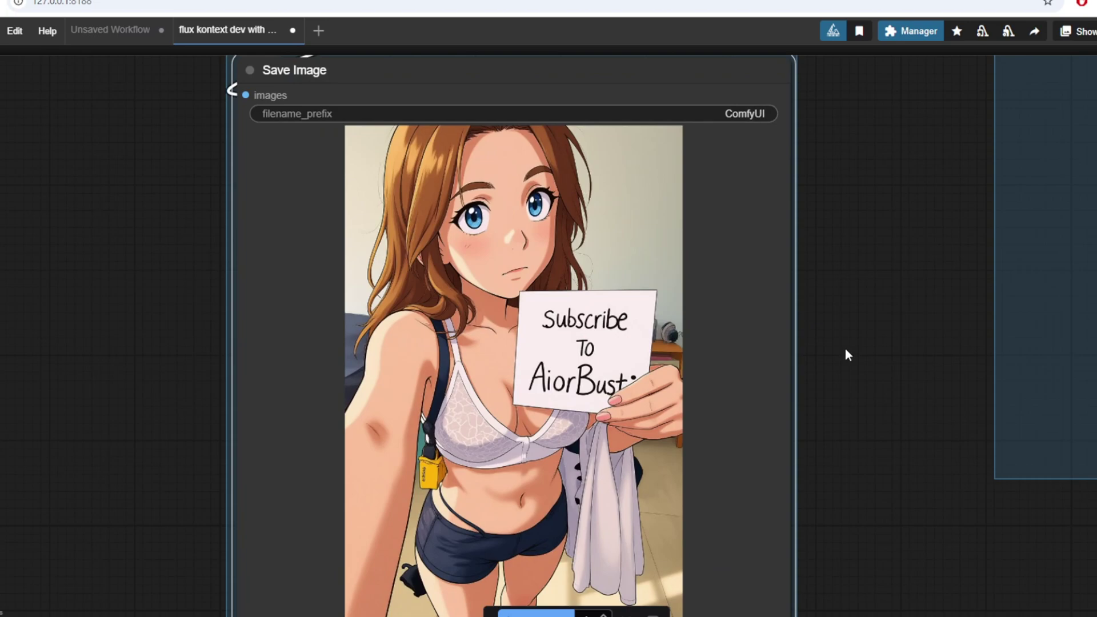
pyautogui.scroll(-2, 845, 348)
pyautogui.scroll(-1, 297, 410)
pyautogui.moveTo(297, 410); pyautogui.dragTo(687, 434)
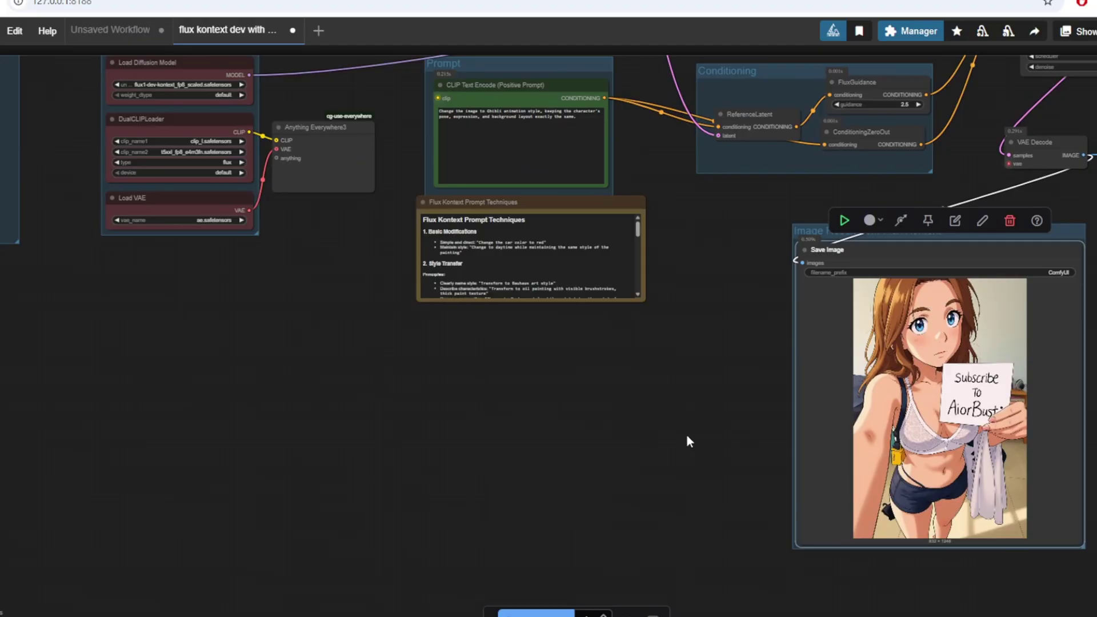
pyautogui.scroll(-3, 687, 434)
pyautogui.scroll(3, 783, 429)
# Step: Paste the prompt making the sign read 'hello this is flux kontext' over the old one
pyautogui.moveTo(930, 345); pyautogui.dragTo(824, 346)
pyautogui.scroll(2, 824, 346)
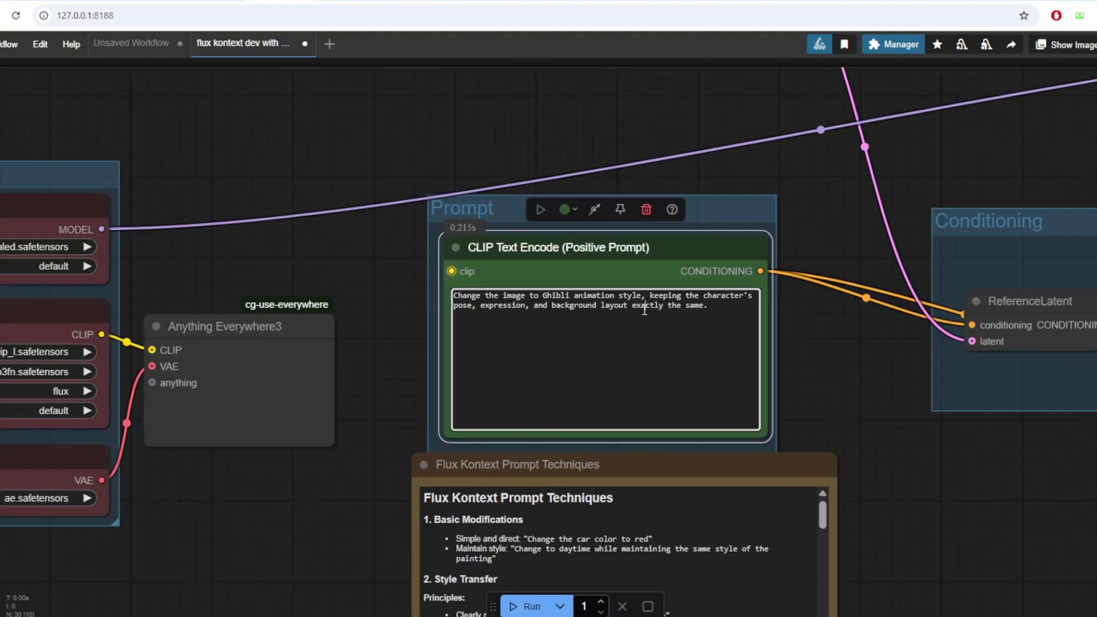
pyautogui.click(643, 310)
pyautogui.hotkey('ctrl', 'a')
pyautogui.write("Replace the text on the sign with 'hello this is flux kontext', keeping the font style, size, and sign position exactly the same.")
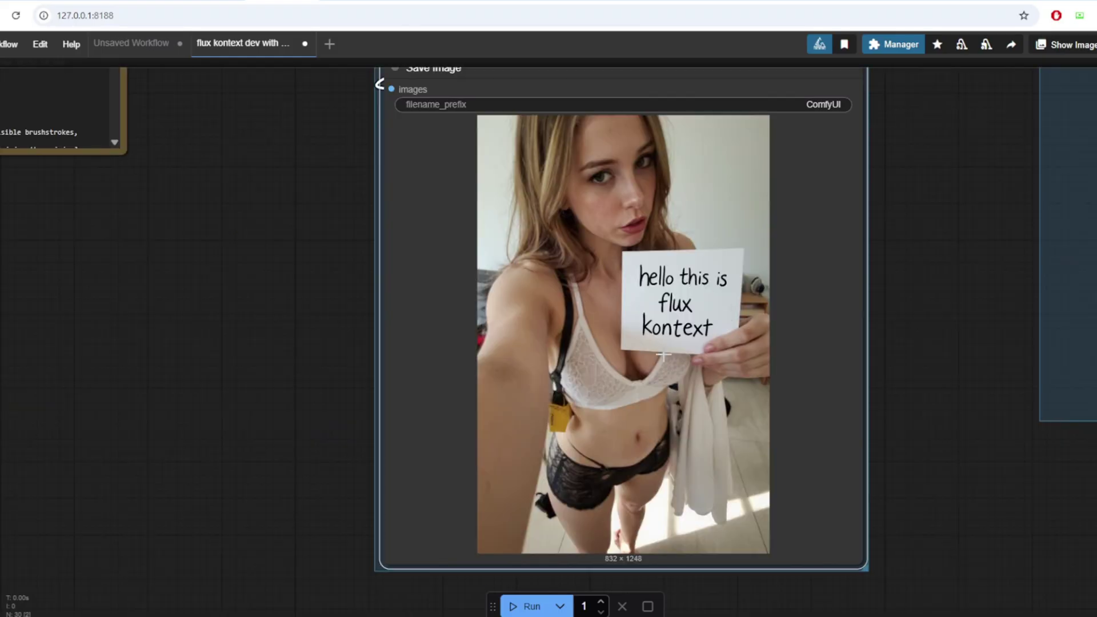
pyautogui.scroll(1, 935, 359)
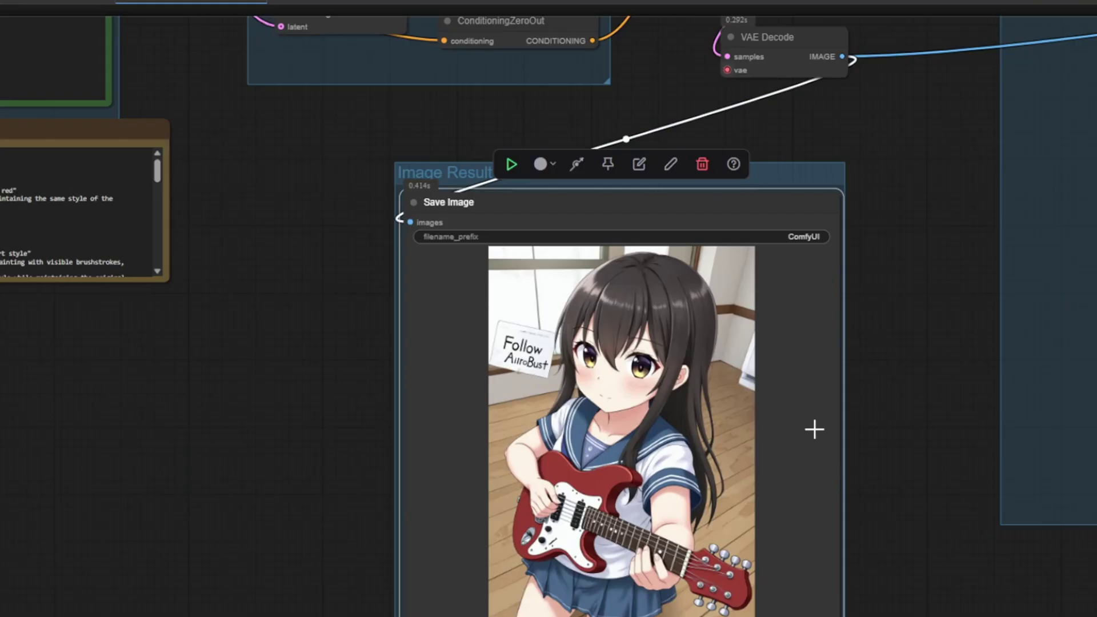
# Step: Compare the Danrisi_00250_.png input with the guitar-playing result
pyautogui.scroll(-5, 869, 434)
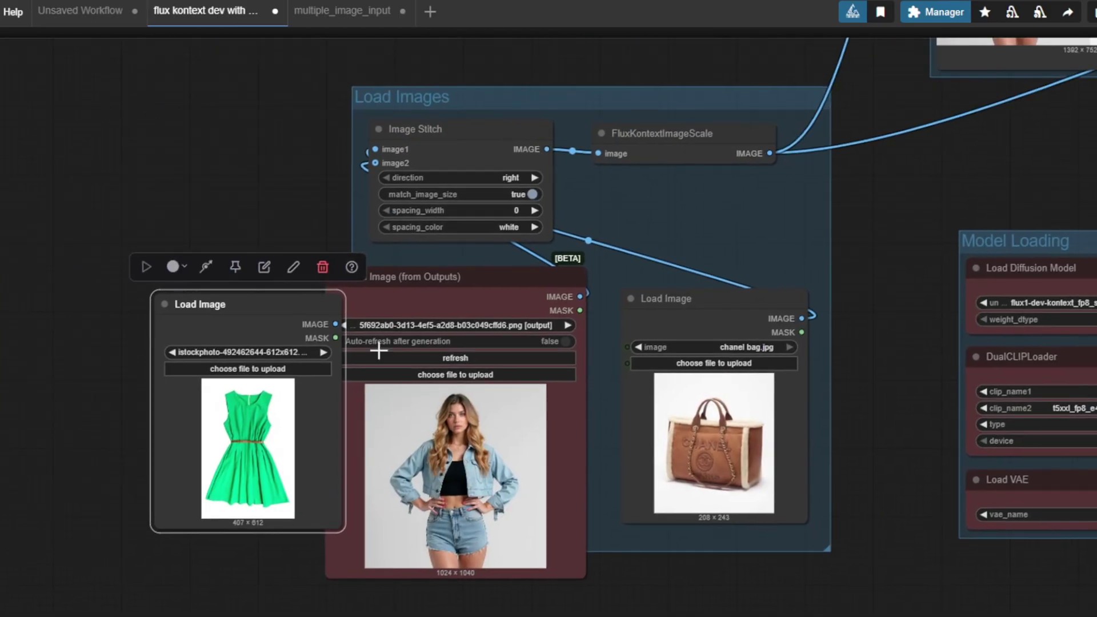
# Step: Rearrange the green dress loader and Image Stitch nodes, then set the second stitch's direction to down
pyautogui.moveTo(291, 306); pyautogui.dragTo(207, 273)
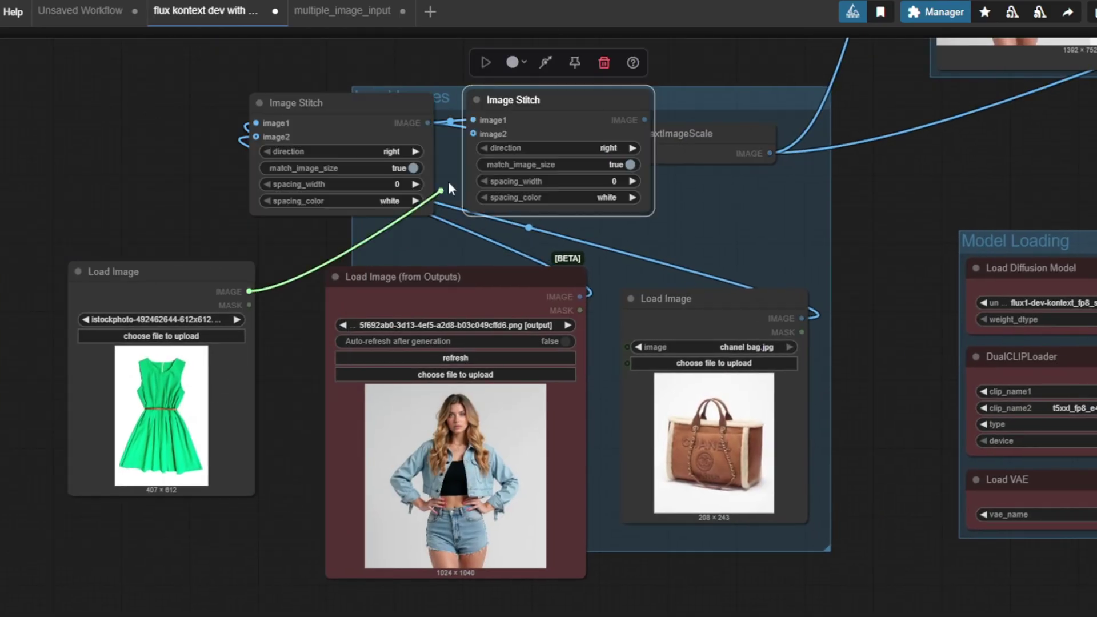
pyautogui.scroll(2, 448, 181)
pyautogui.moveTo(557, 203); pyautogui.dragTo(467, 203)
pyautogui.moveTo(904, 333); pyautogui.dragTo(710, 462)
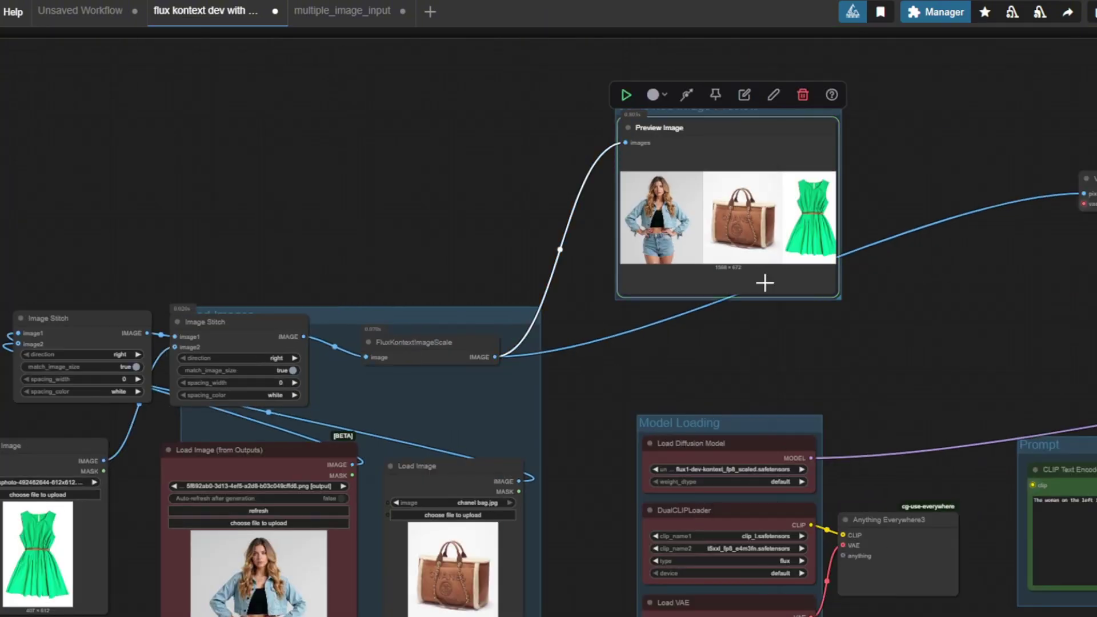
pyautogui.scroll(3, 765, 280)
pyautogui.moveTo(148, 448); pyautogui.dragTo(634, 345)
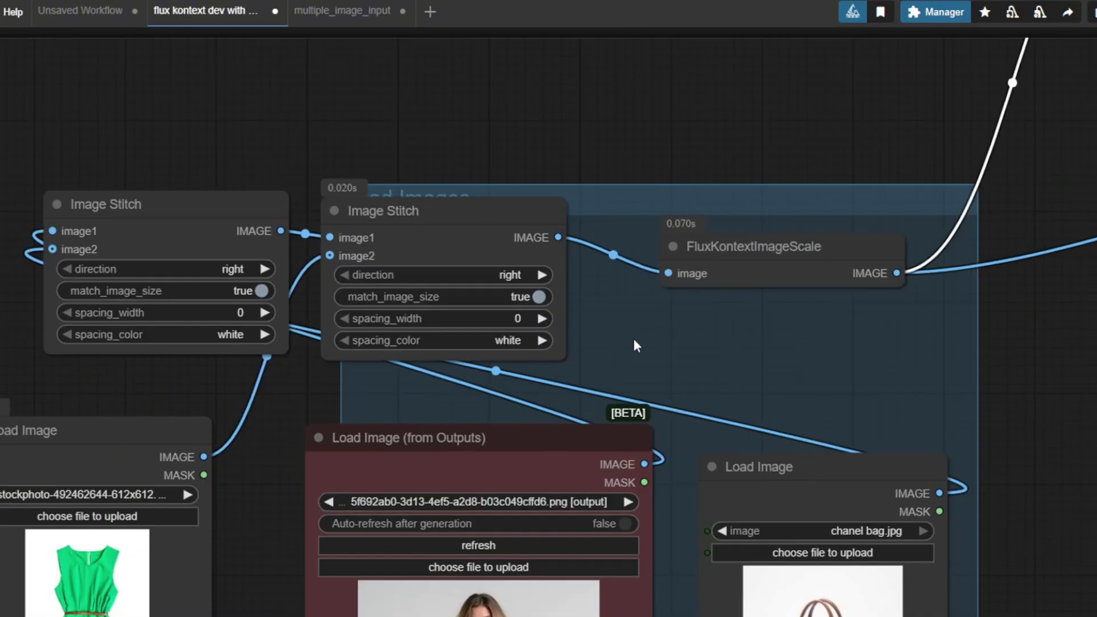
pyautogui.click(506, 275)
pyautogui.click(528, 297)
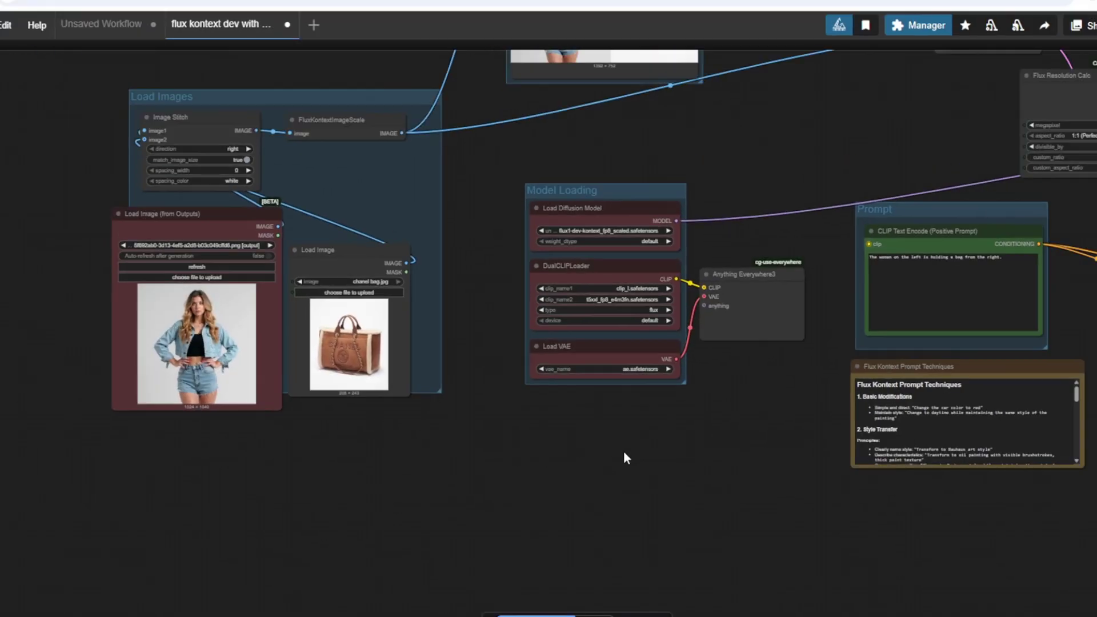
# Step: Check the woman and bag loaders and their combined preview, then bring the resolution and prompt nodes into view
pyautogui.scroll(5, 644, 474)
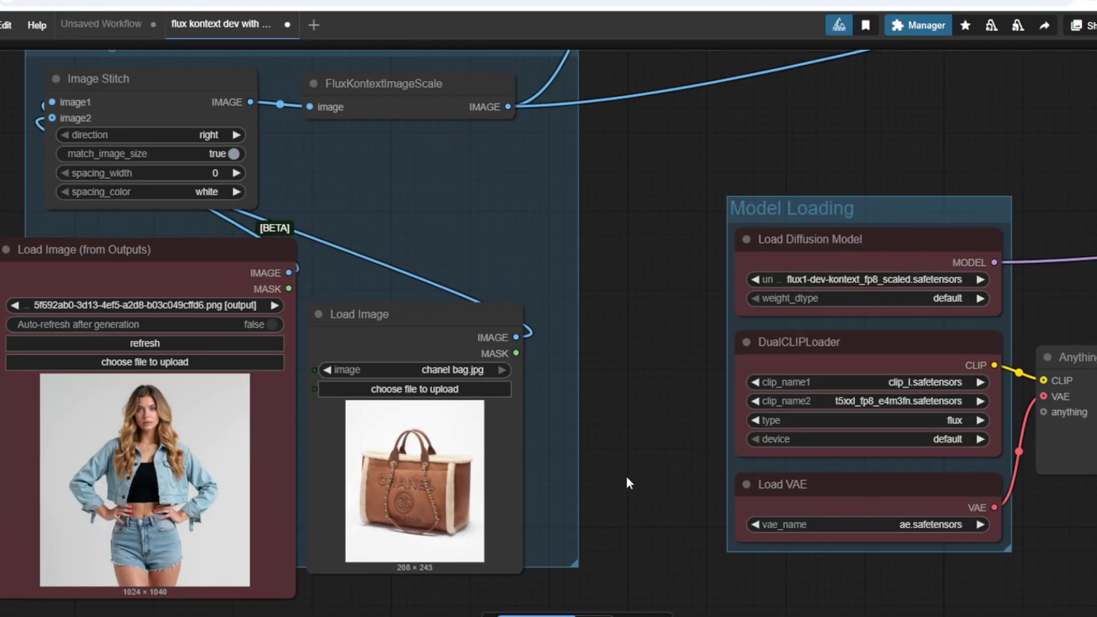
pyautogui.click(189, 256)
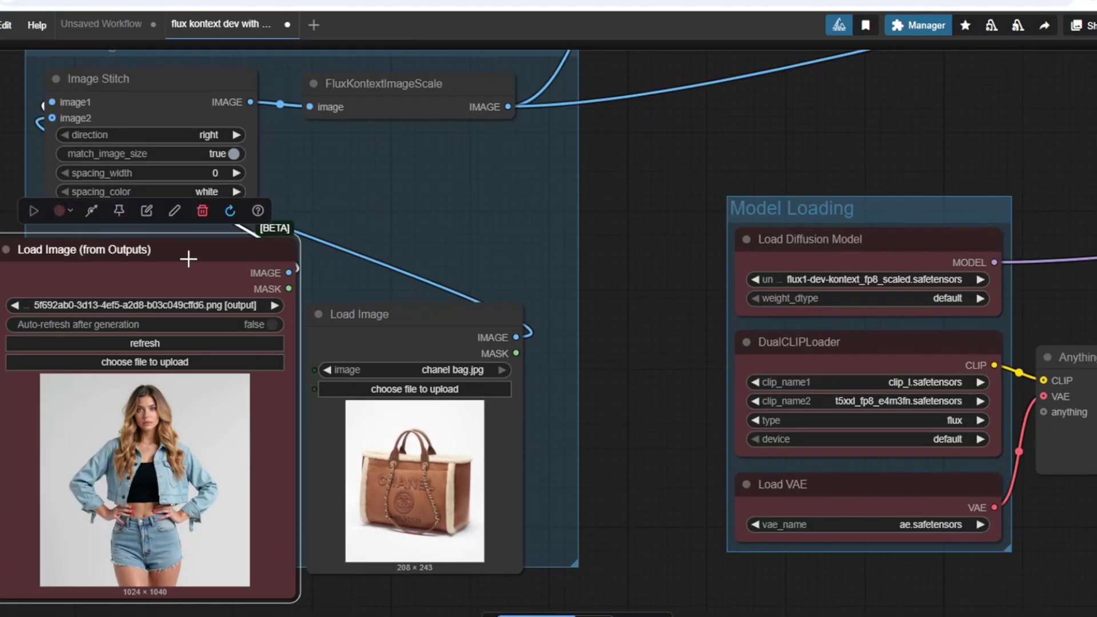
pyautogui.click(389, 348)
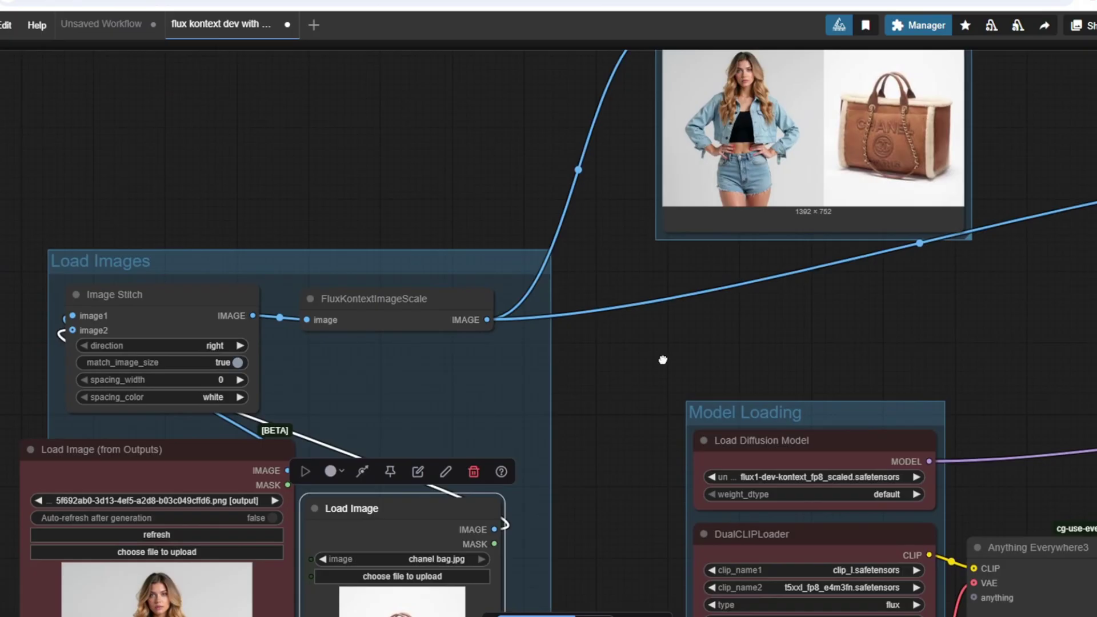
pyautogui.scroll(5, 700, 461)
pyautogui.click(467, 280)
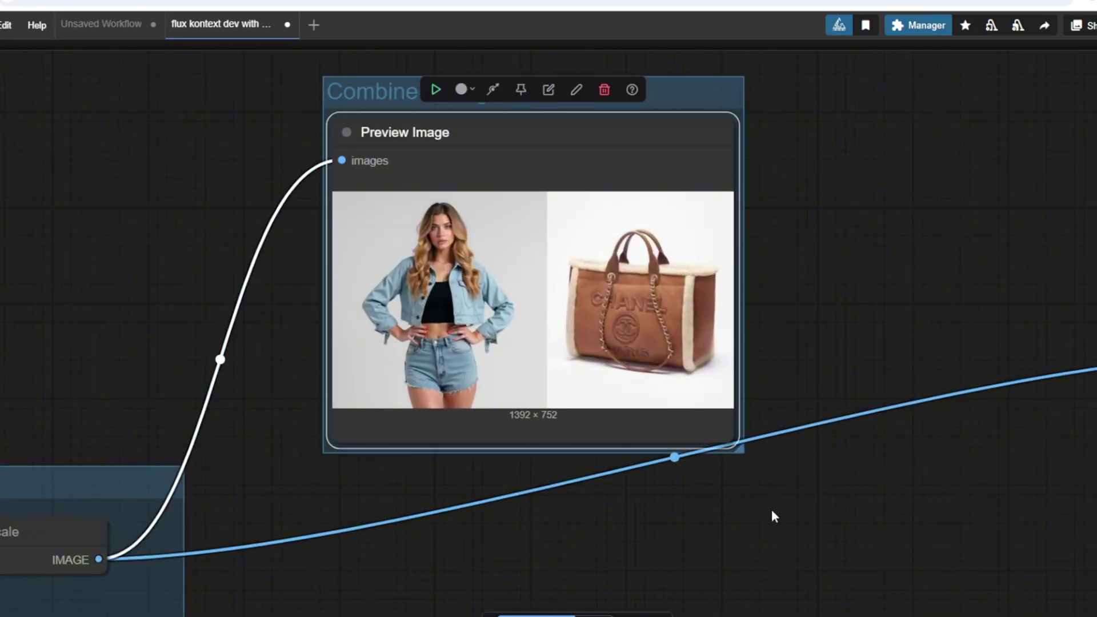
pyautogui.scroll(-2, 874, 516)
pyautogui.moveTo(874, 516); pyautogui.dragTo(399, 274)
pyautogui.moveTo(605, 195); pyautogui.dragTo(640, 213)
pyautogui.hscroll(5, 693, 336)
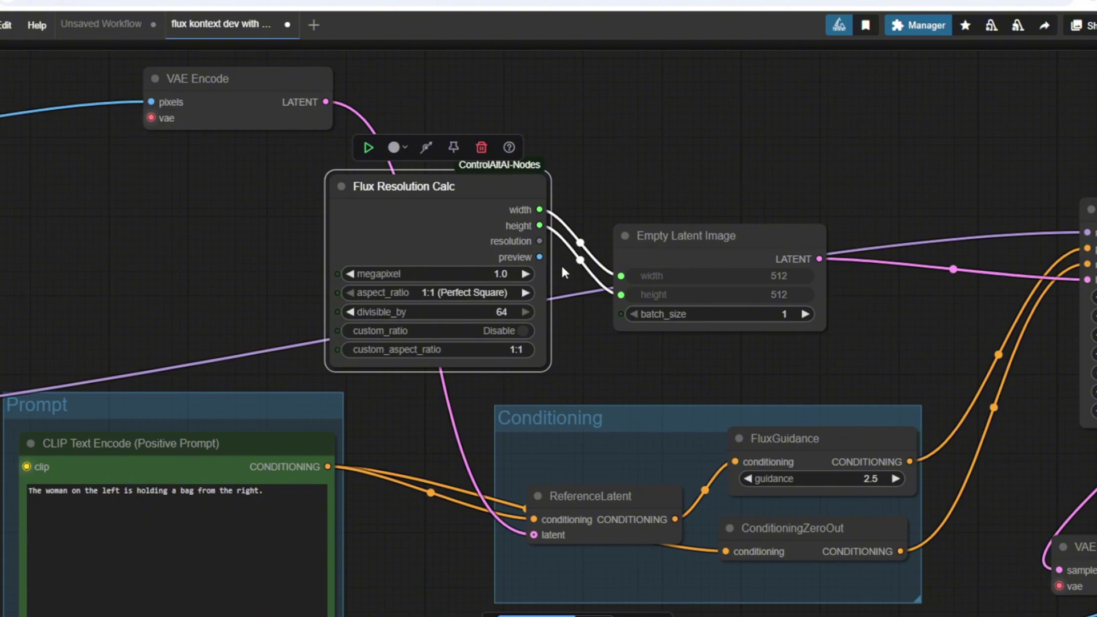
pyautogui.scroll(-2, 561, 272)
pyautogui.click(522, 325)
pyautogui.hscroll(5, 522, 326)
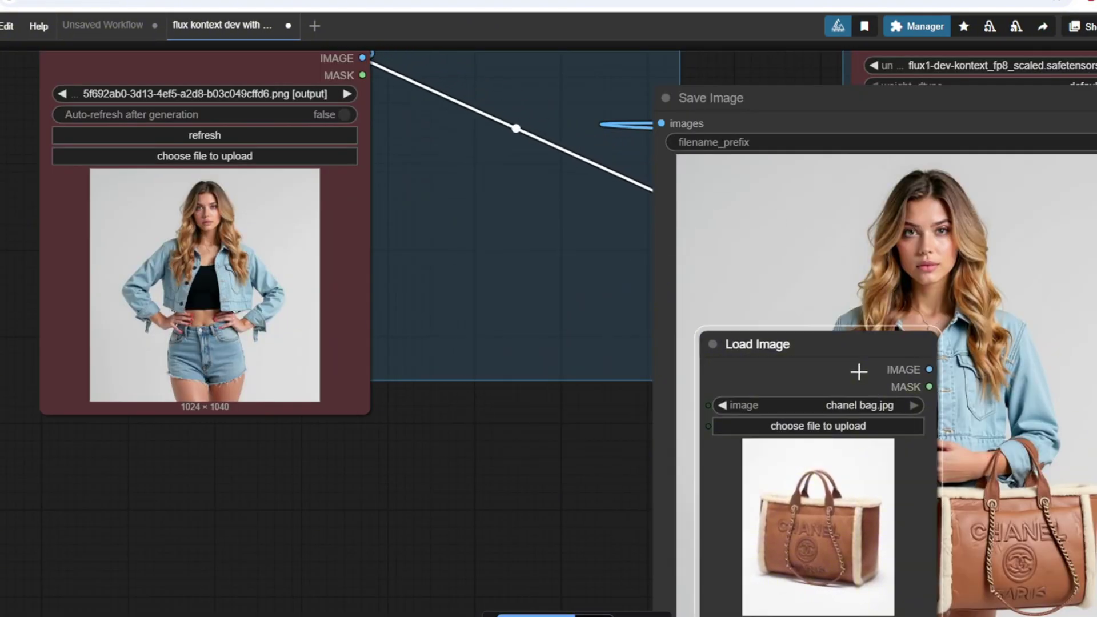
pyautogui.click(854, 372)
pyautogui.scroll(6, 775, 446)
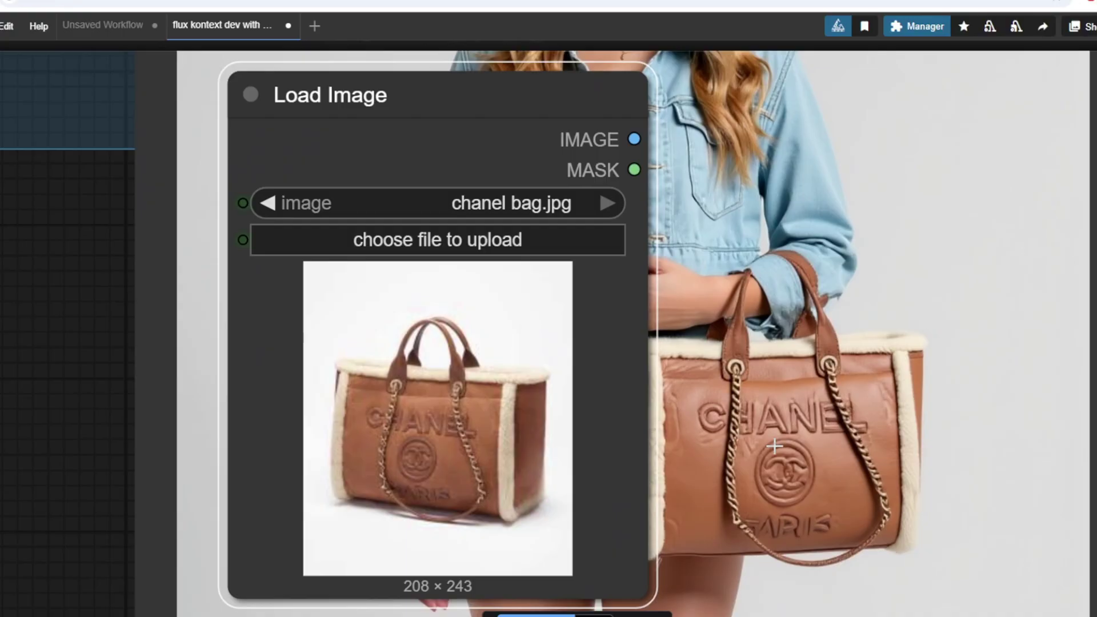
pyautogui.scroll(-5, 651, 554)
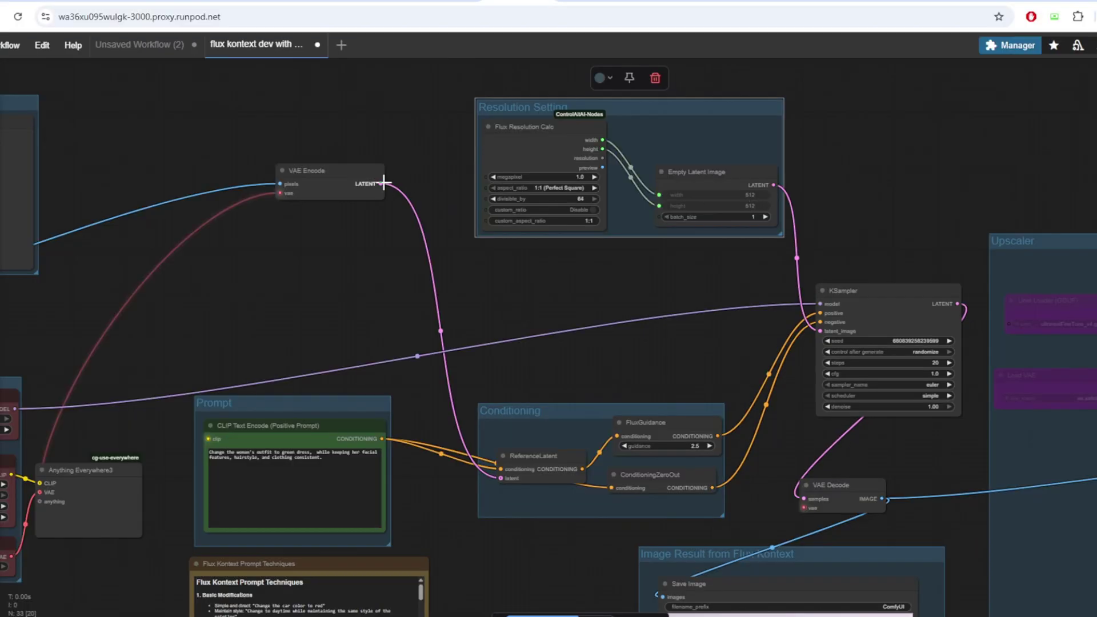
# Step: Link VAE Encode's LATENT output to KSampler's latent_image and move the Resolution Setting group up
pyautogui.moveTo(381, 183); pyautogui.dragTo(821, 332)
pyautogui.moveTo(588, 289); pyautogui.dragTo(716, 317)
pyautogui.moveTo(694, 137); pyautogui.dragTo(708, 76)
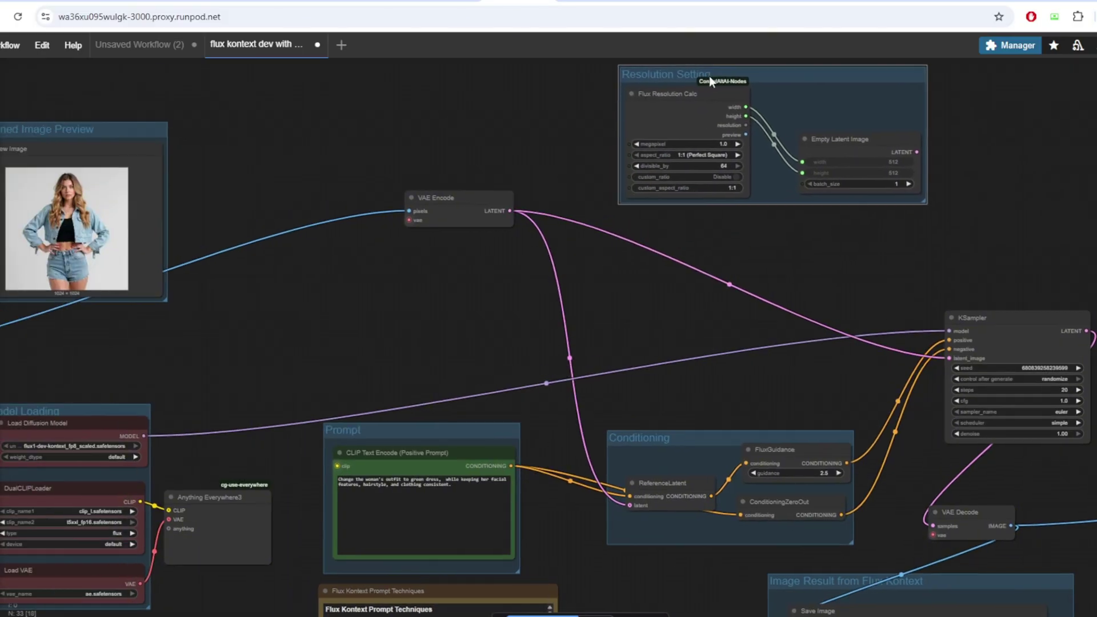
pyautogui.moveTo(437, 285); pyautogui.dragTo(560, 272)
pyautogui.scroll(-2, 528, 275)
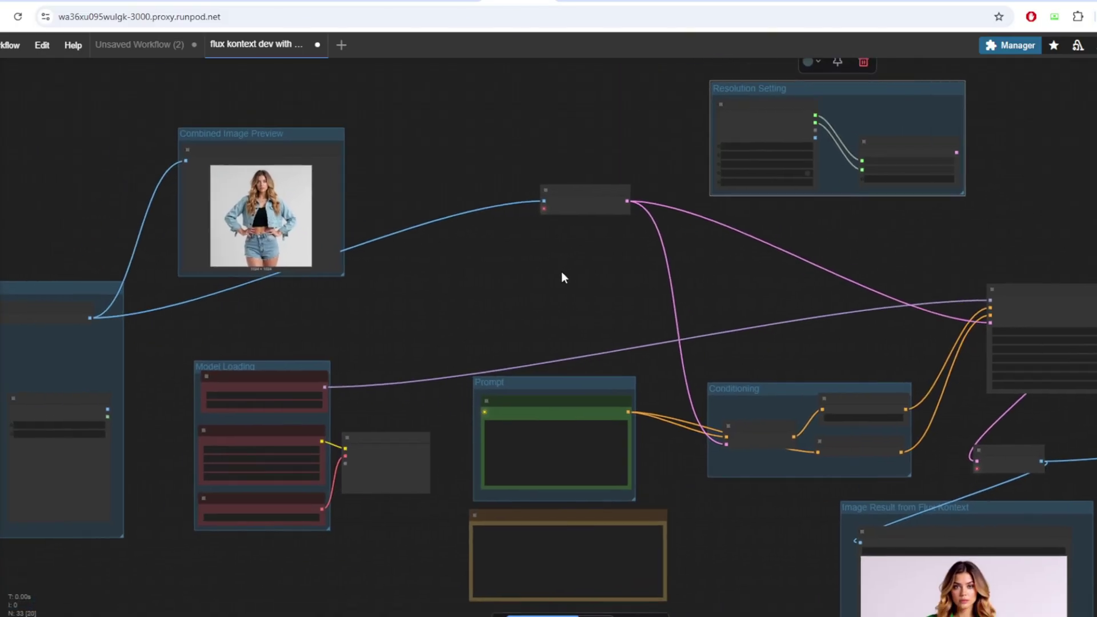